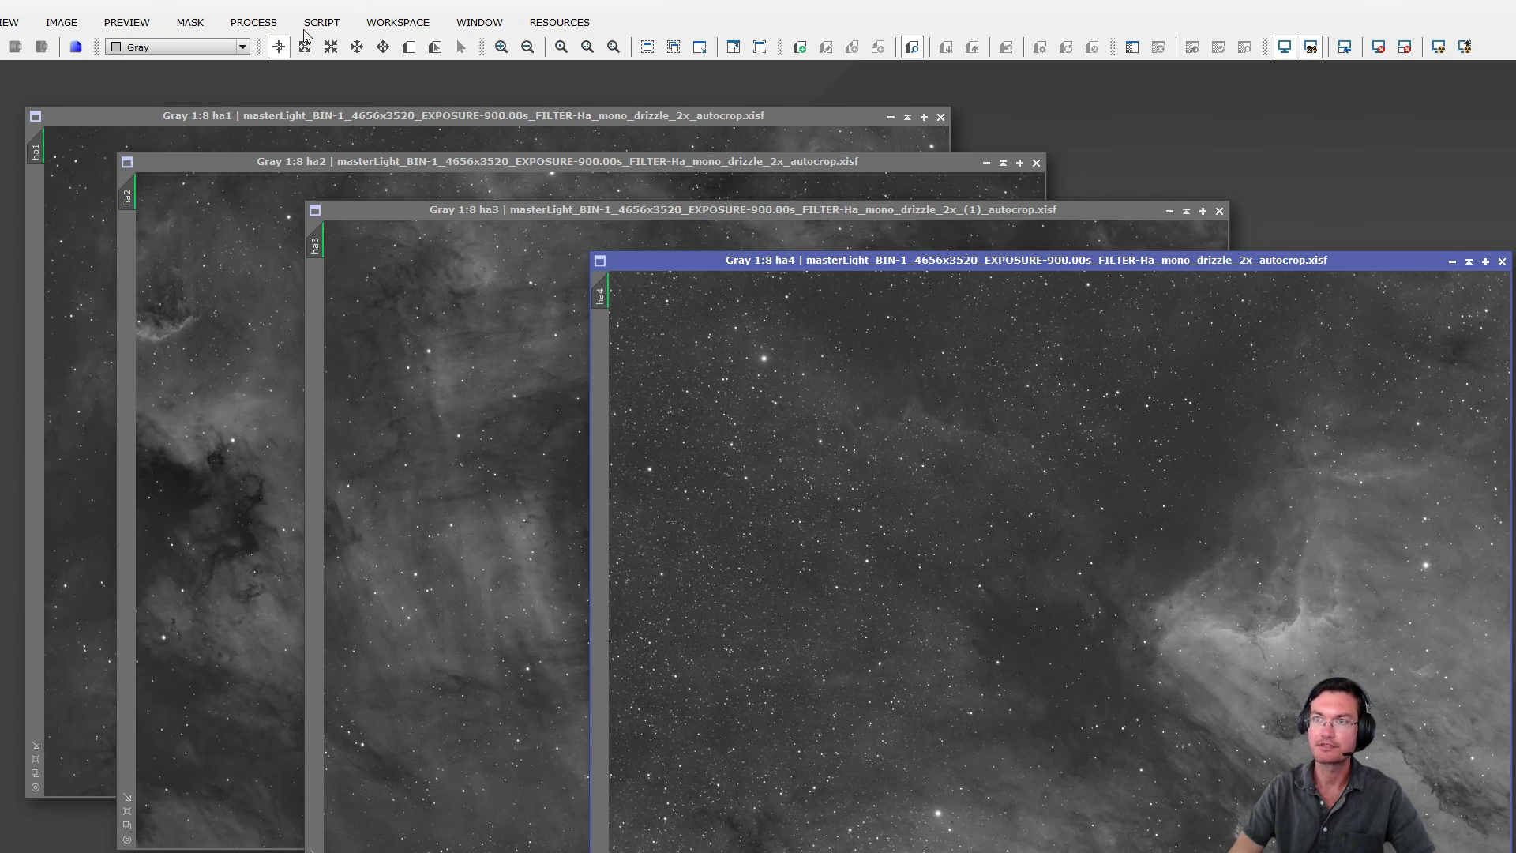
Step: Run MosaicByCoordinates on ha1–ha4 with Gnomonic projection and the _ra output suffix
{"action": "left_click", "coordinate": [319, 22]}
{"action": "mouse_move", "coordinate": [401, 175]}
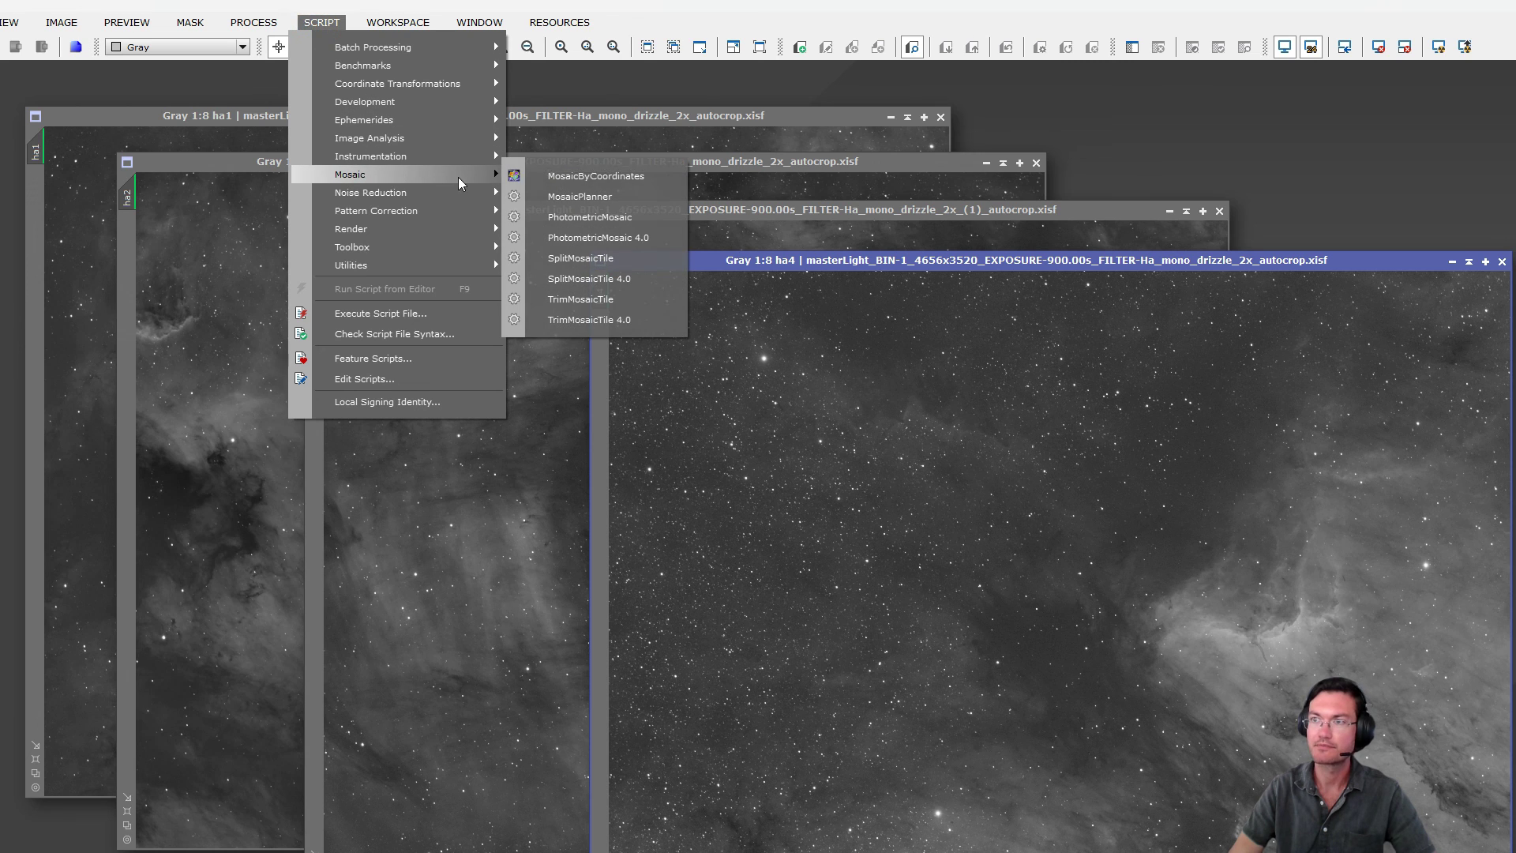
{"action": "left_click", "coordinate": [558, 177]}
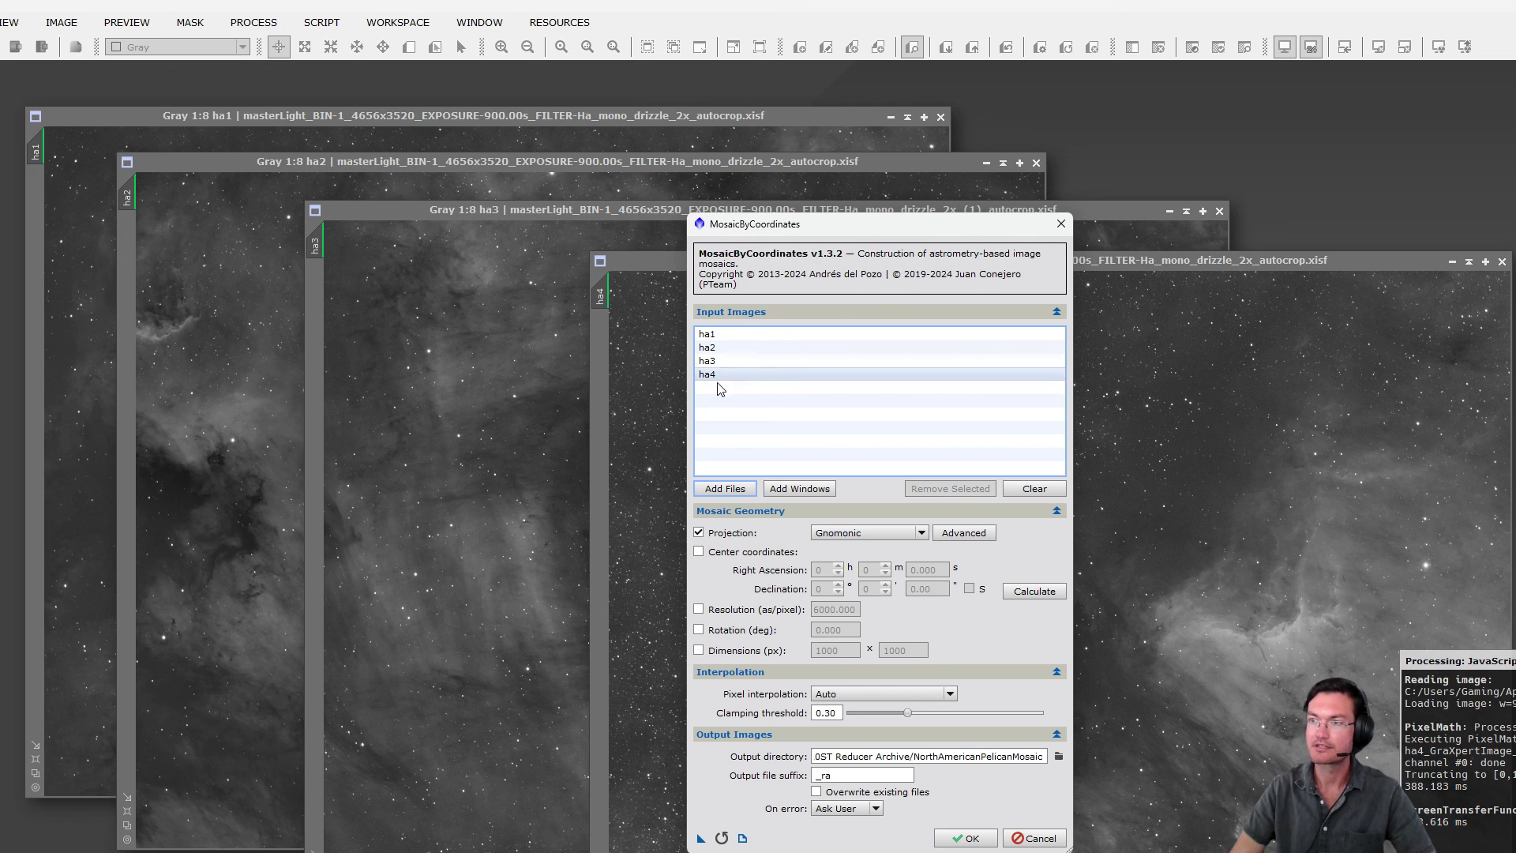
{"action": "left_click", "coordinate": [817, 490]}
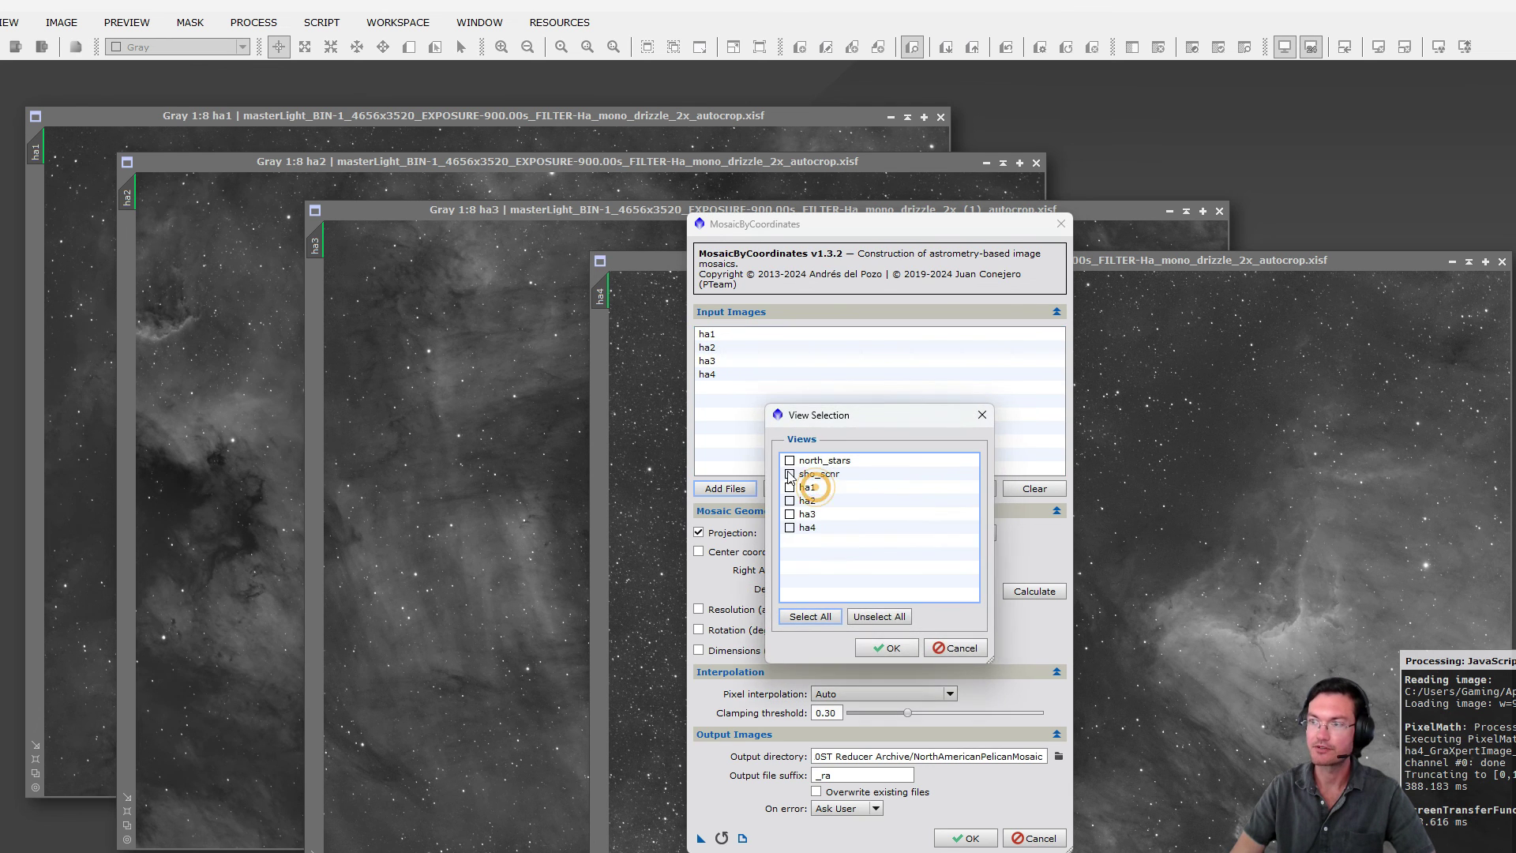
{"action": "left_click", "coordinate": [962, 646]}
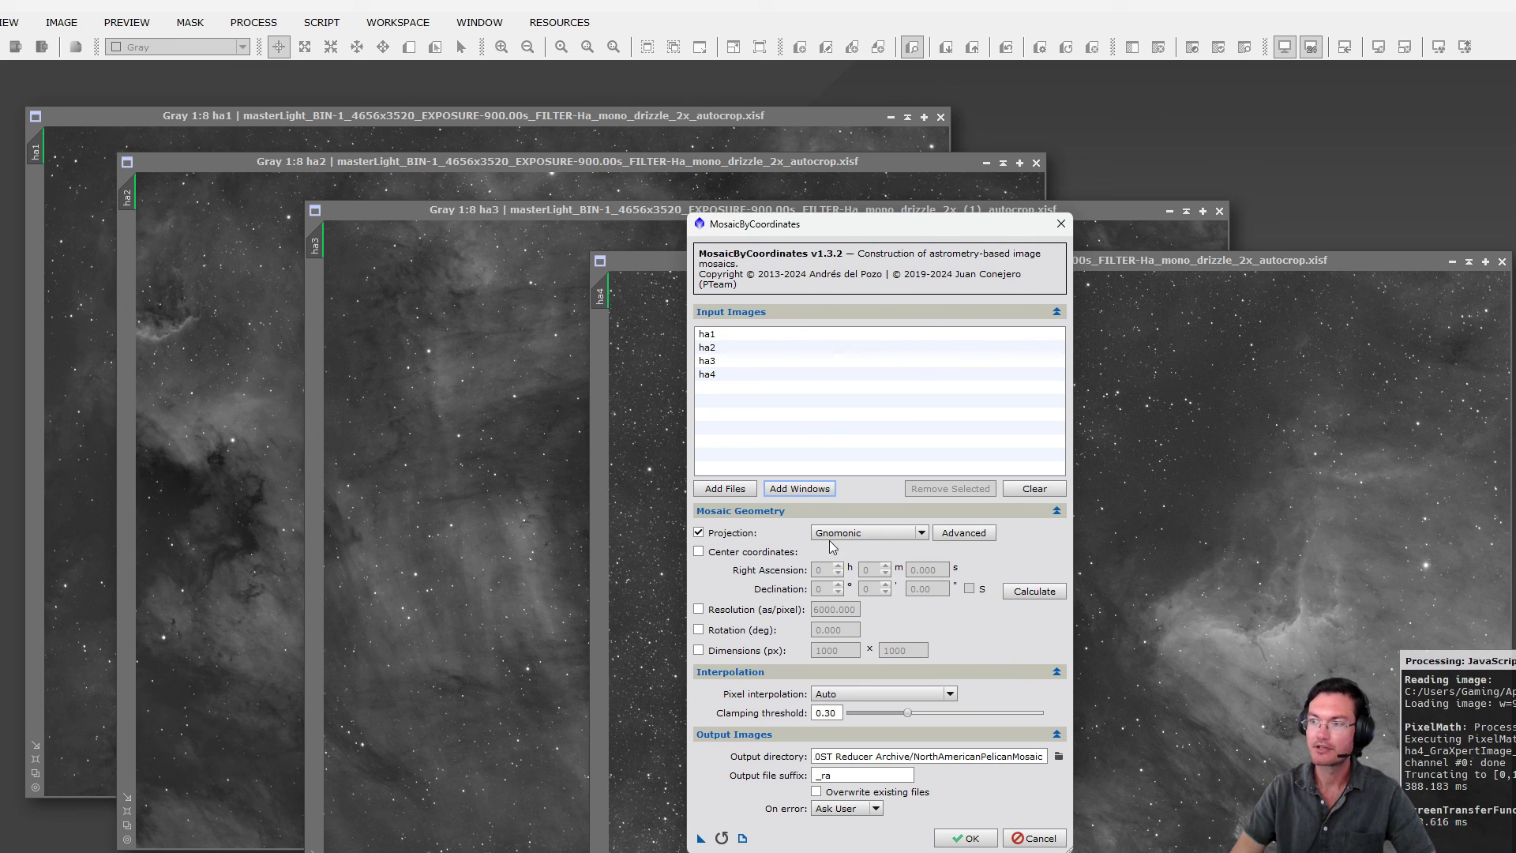
{"action": "left_click", "coordinate": [924, 537]}
{"action": "left_click", "coordinate": [924, 536]}
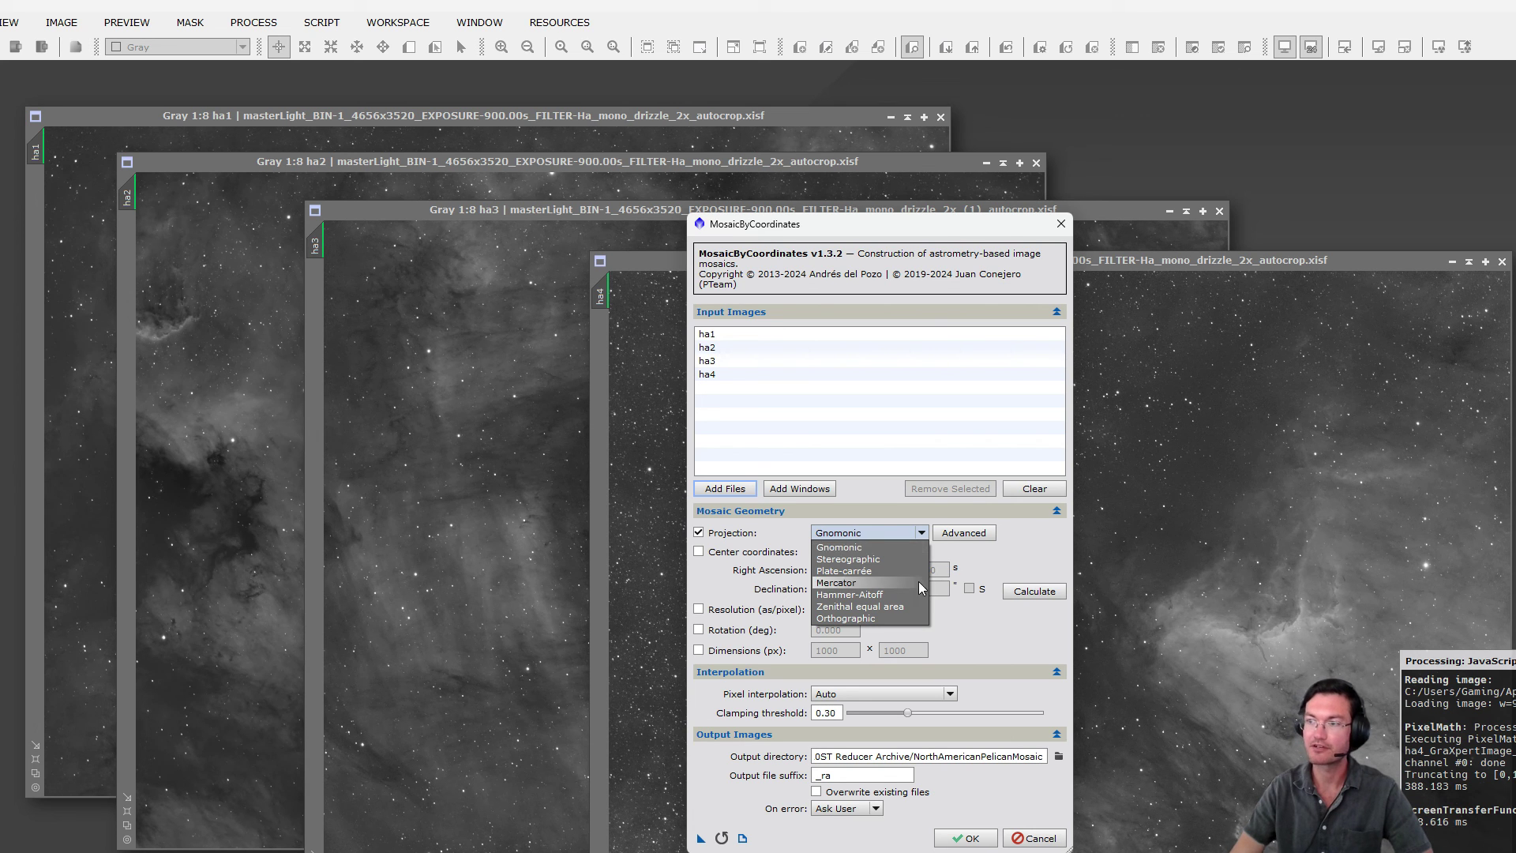
{"action": "left_click", "coordinate": [1012, 560]}
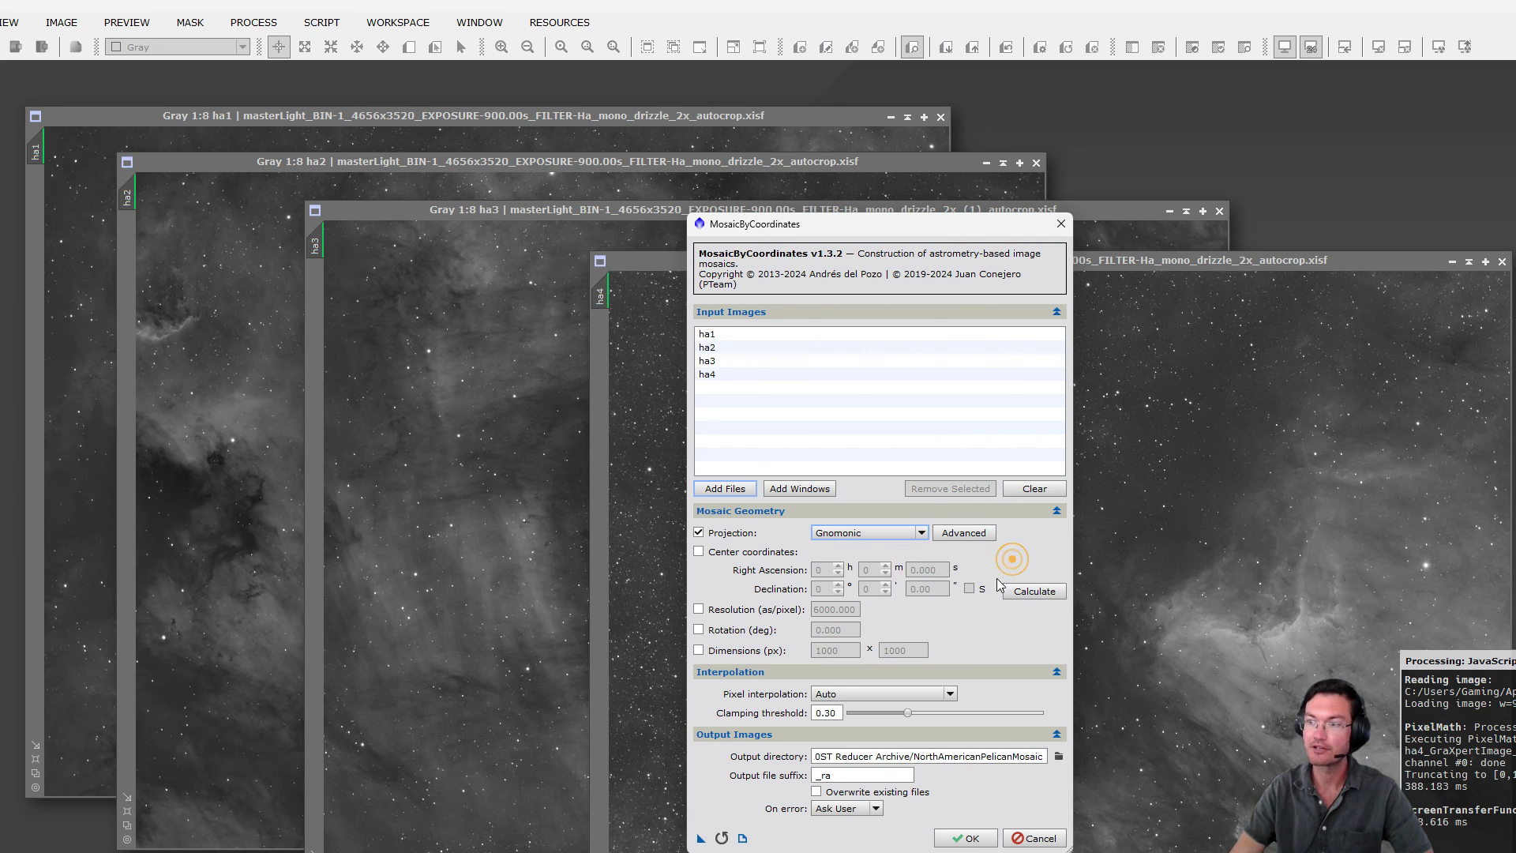
{"action": "left_click", "coordinate": [968, 838]}
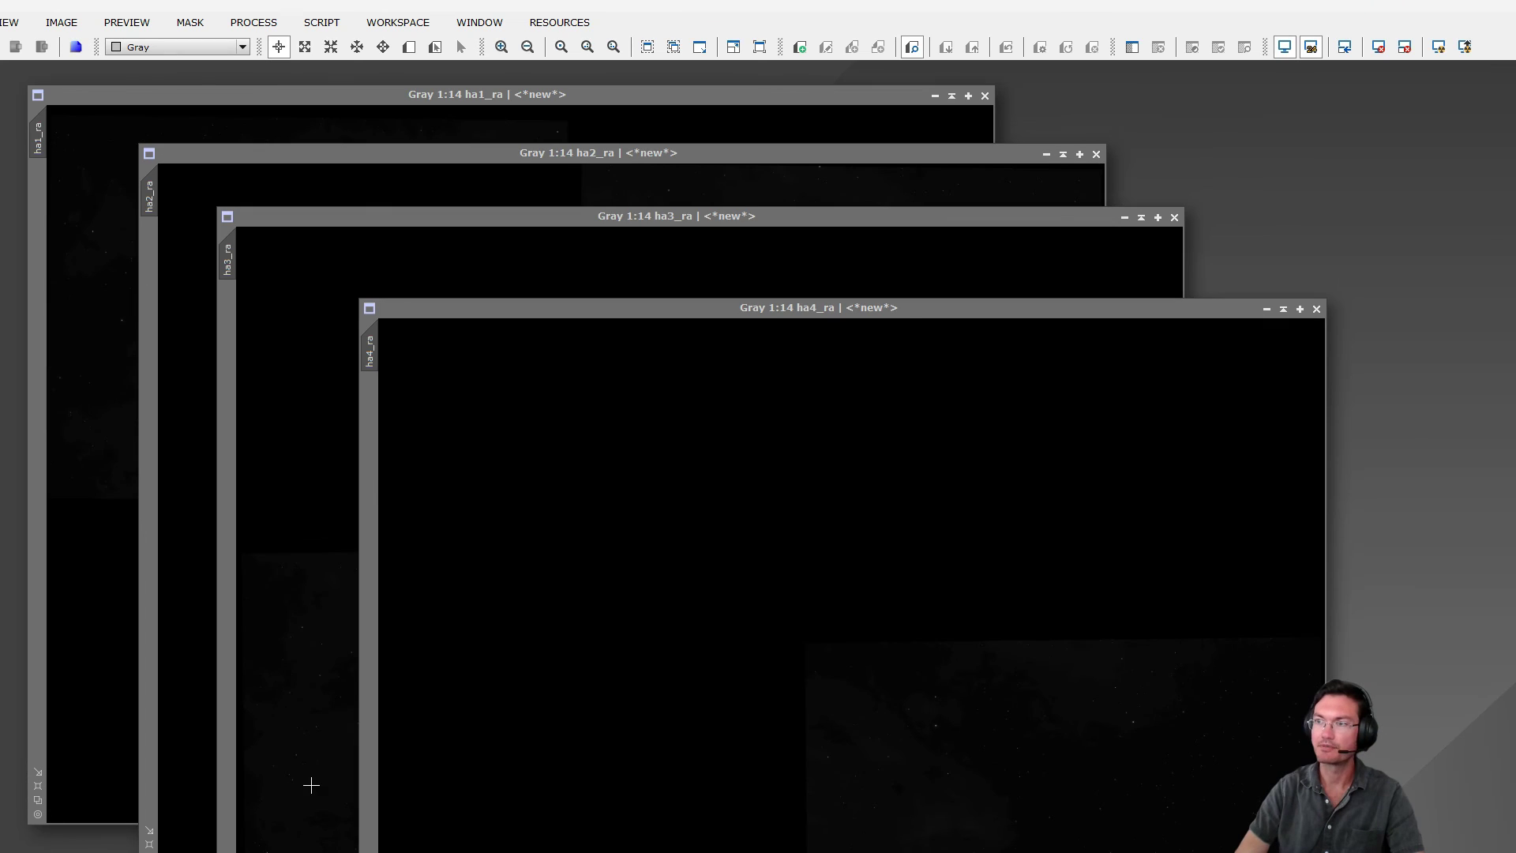
Step: Bring ha4_ra, ha3_ra, ha2_ra and ha1_ra to the front in turn to view each panel
{"action": "left_click", "coordinate": [730, 531]}
{"action": "left_click", "coordinate": [706, 266]}
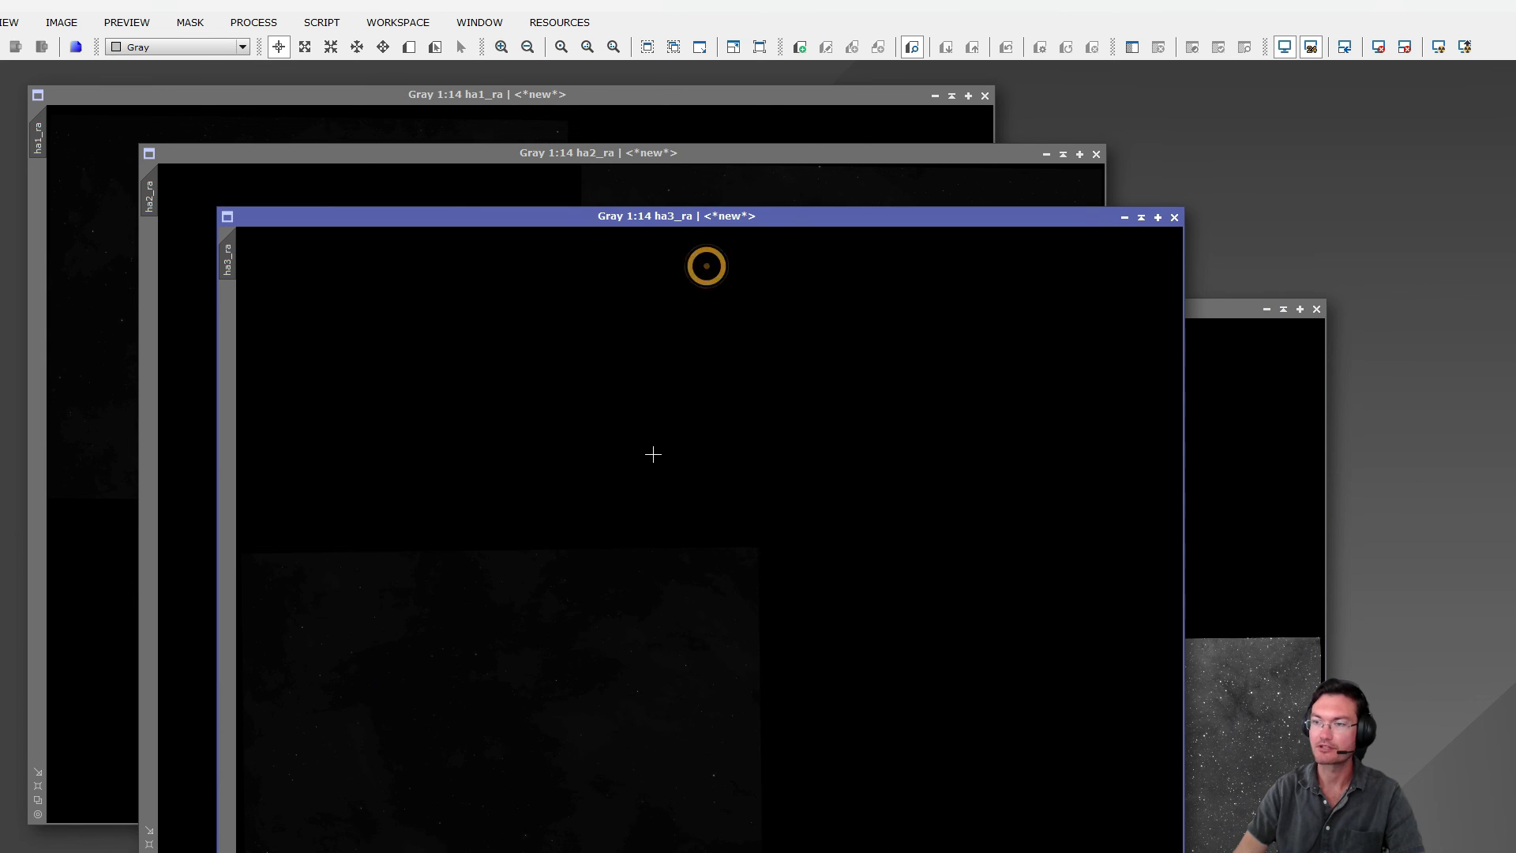
{"action": "left_click", "coordinate": [622, 188]}
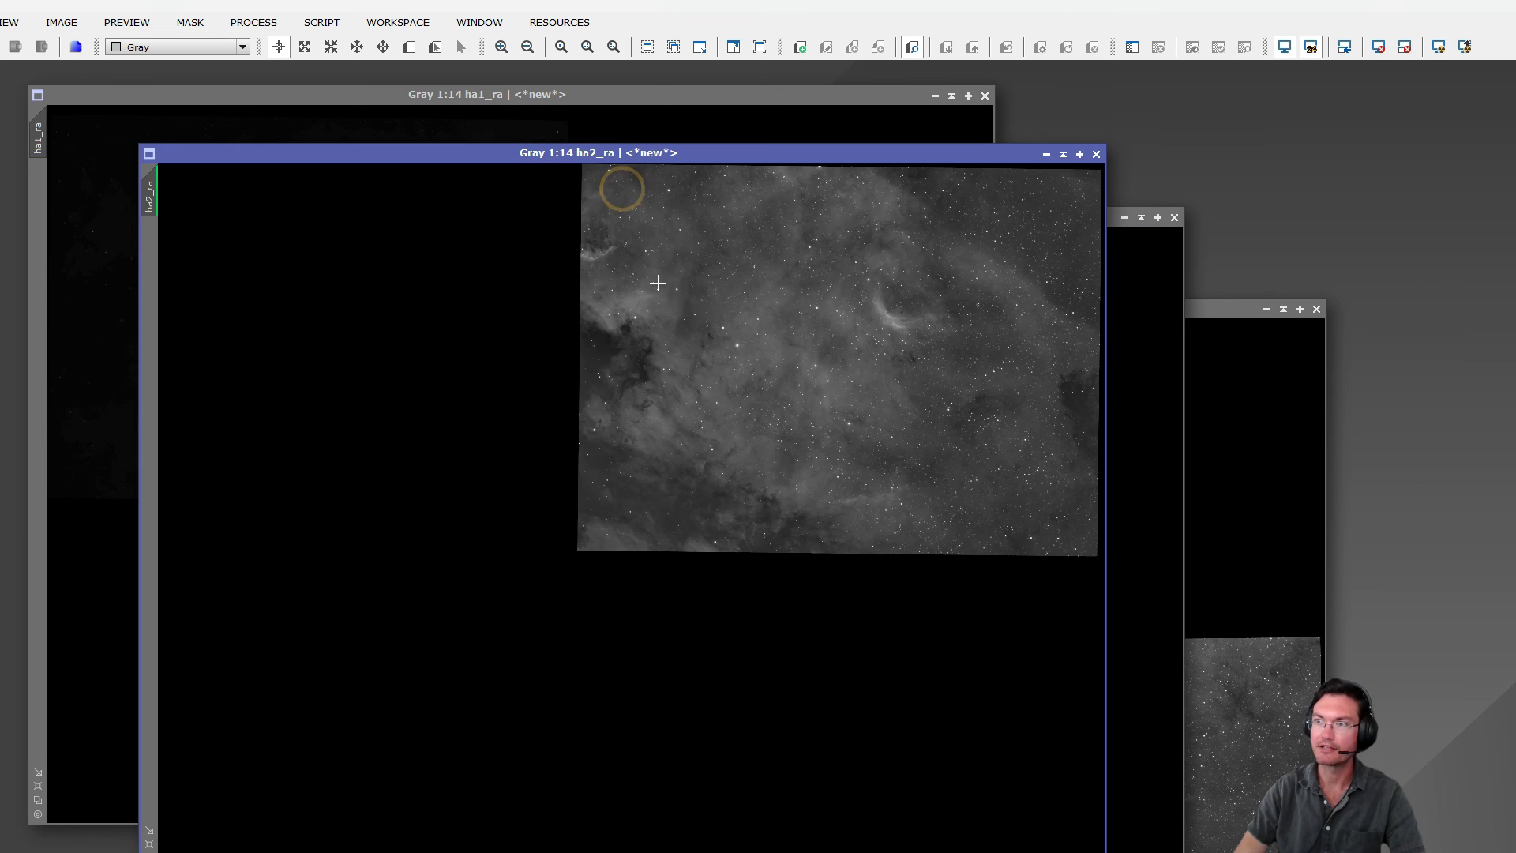
{"action": "left_click", "coordinate": [595, 124]}
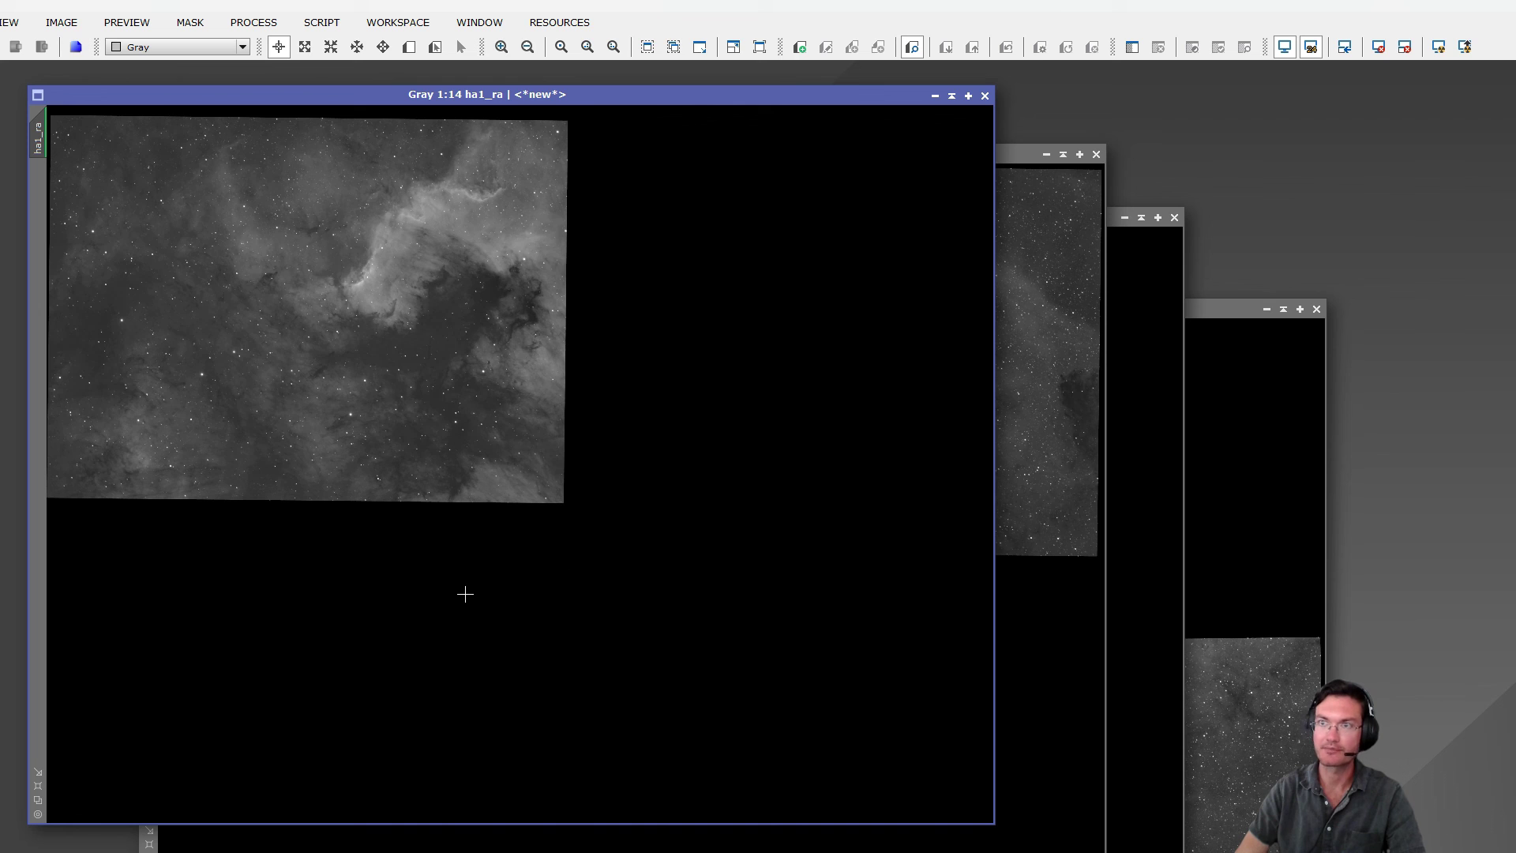
Step: Dismiss the Feature Scripts manager and launch Utilities > DNALinearFit with ha1_ra as reference view
{"action": "left_click", "coordinate": [322, 22]}
{"action": "mouse_move", "coordinate": [365, 269]}
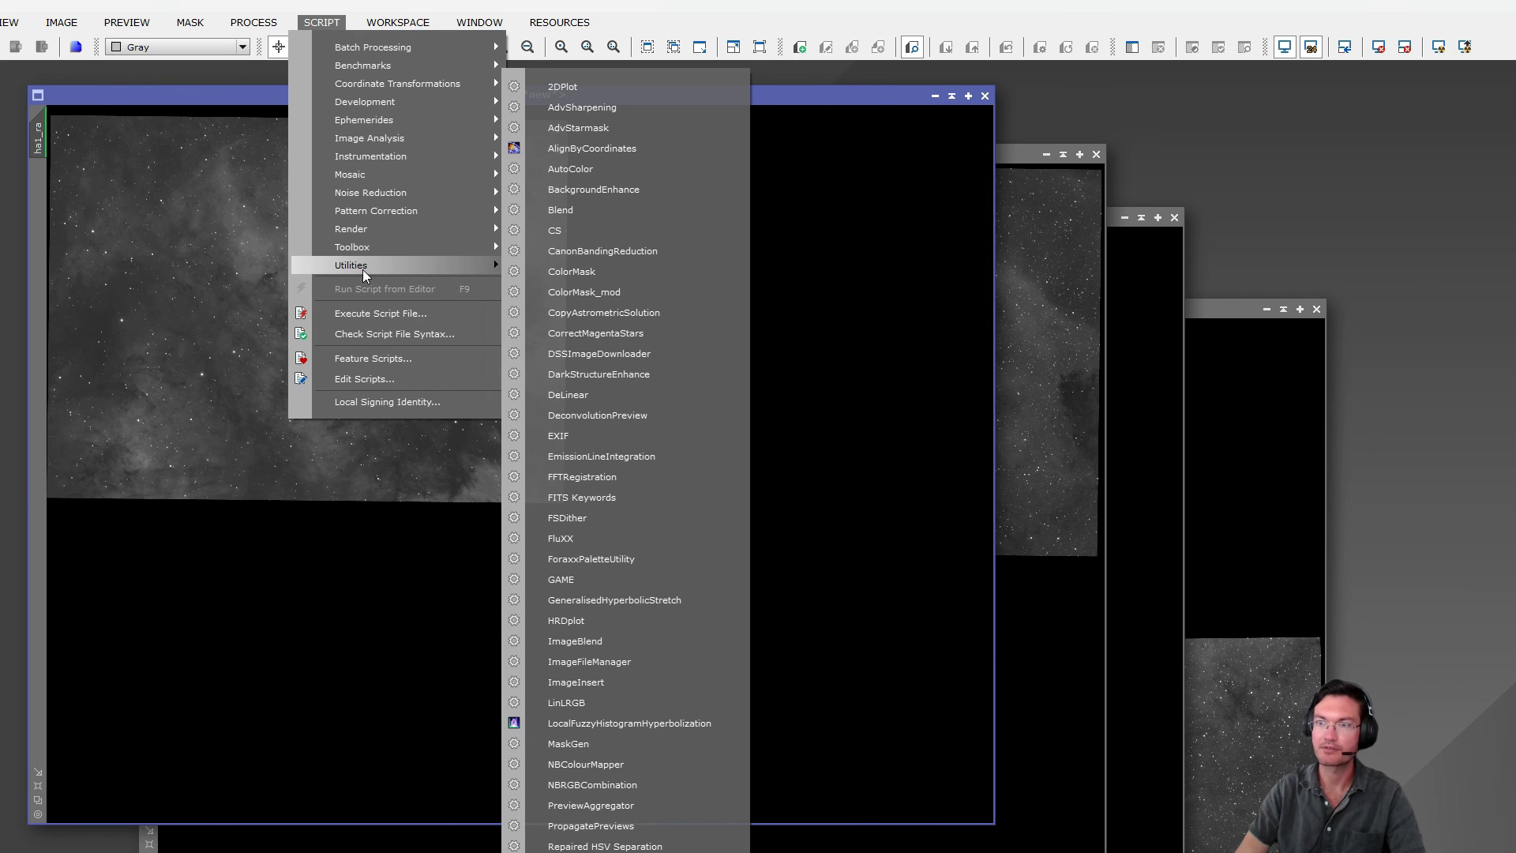
{"action": "left_click", "coordinate": [357, 360]}
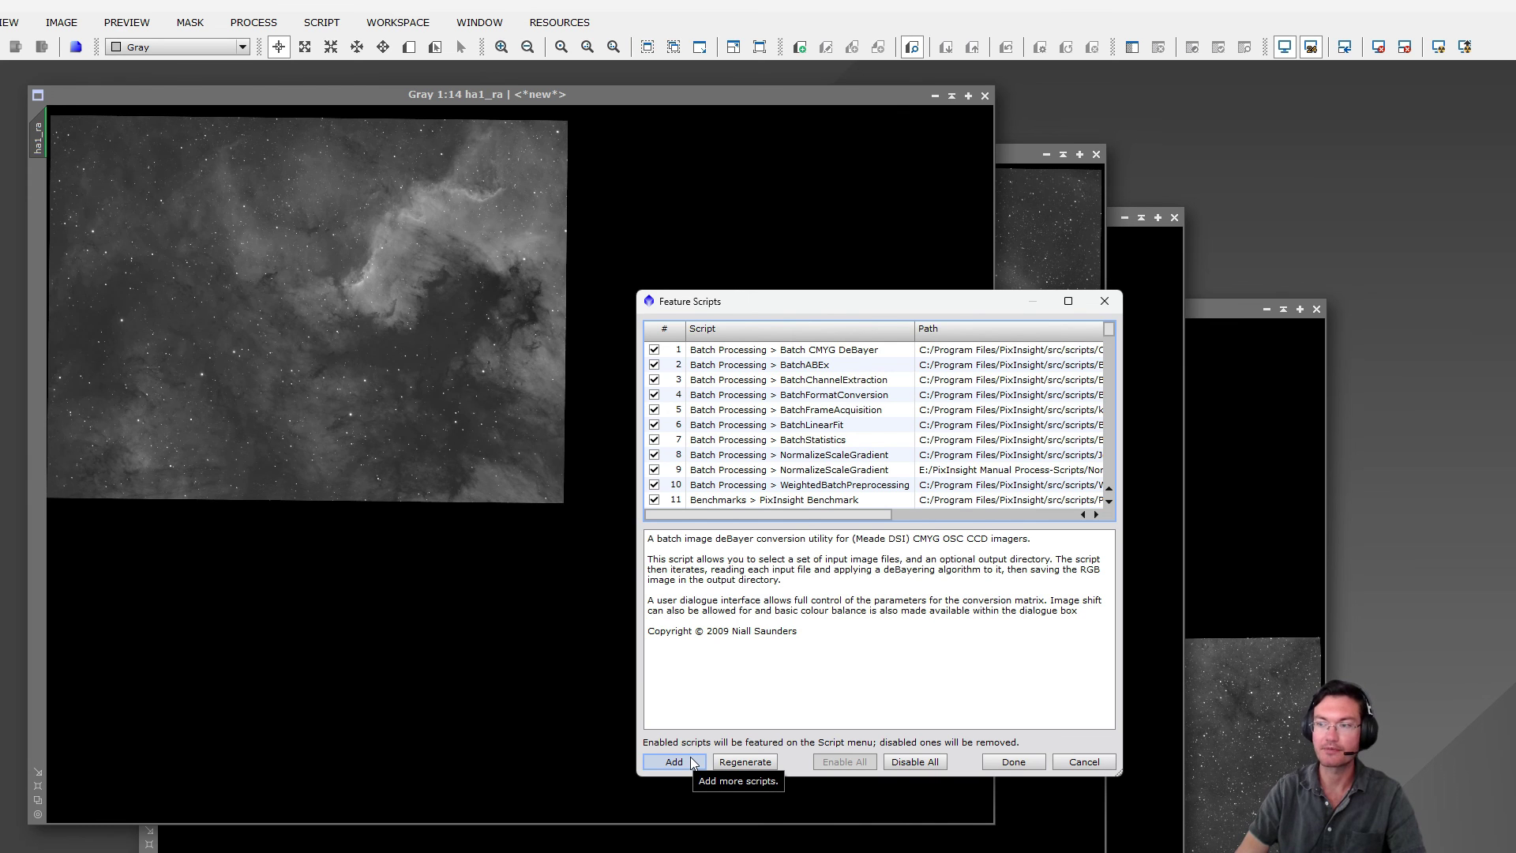
{"action": "left_click", "coordinate": [1084, 761]}
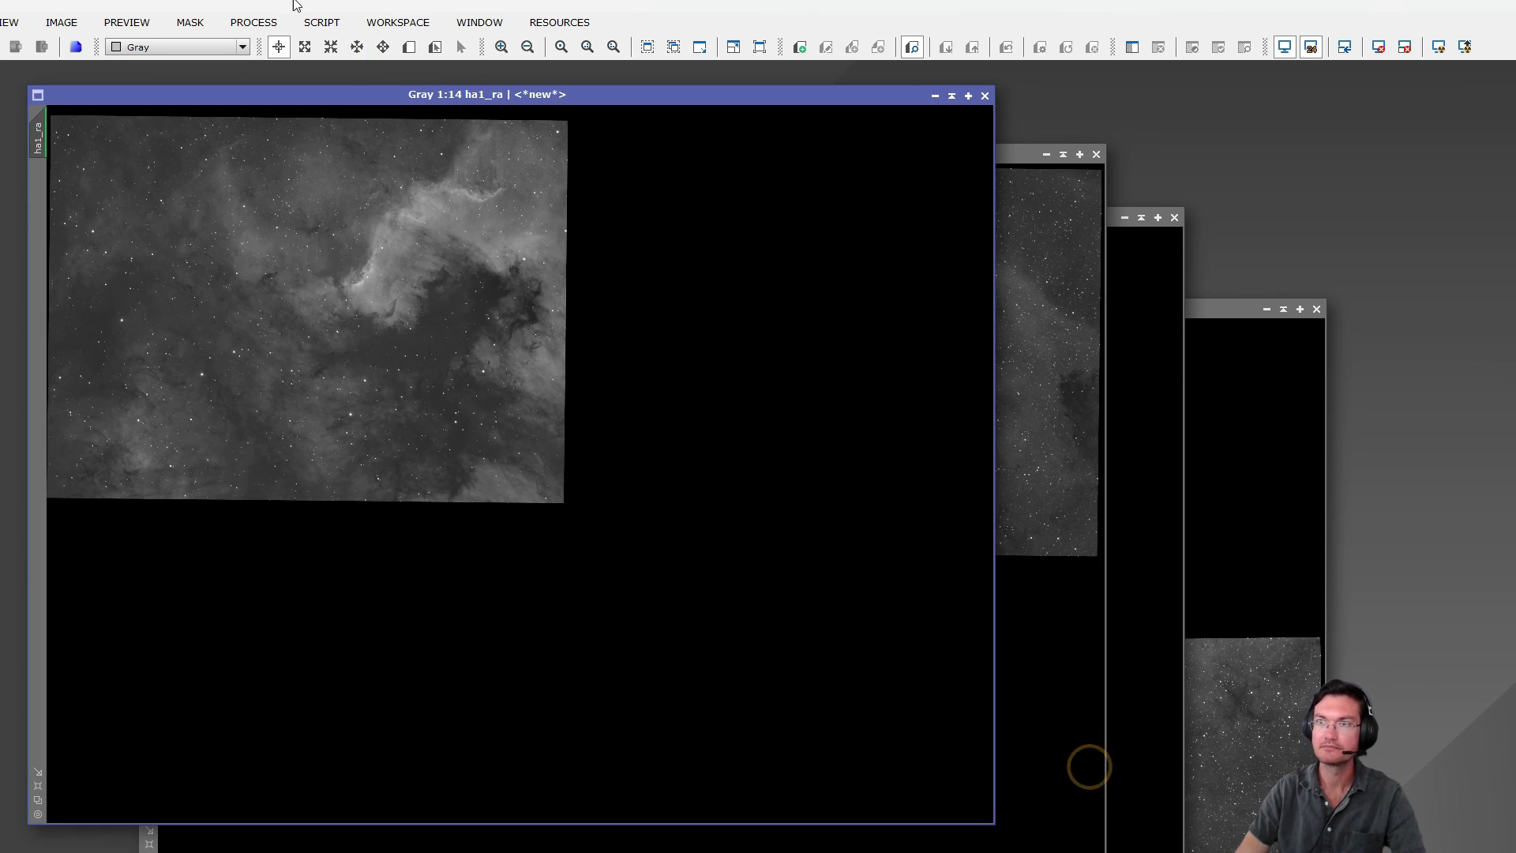
{"action": "left_click", "coordinate": [321, 23]}
{"action": "left_click", "coordinate": [404, 267]}
{"action": "left_click", "coordinate": [616, 474]}
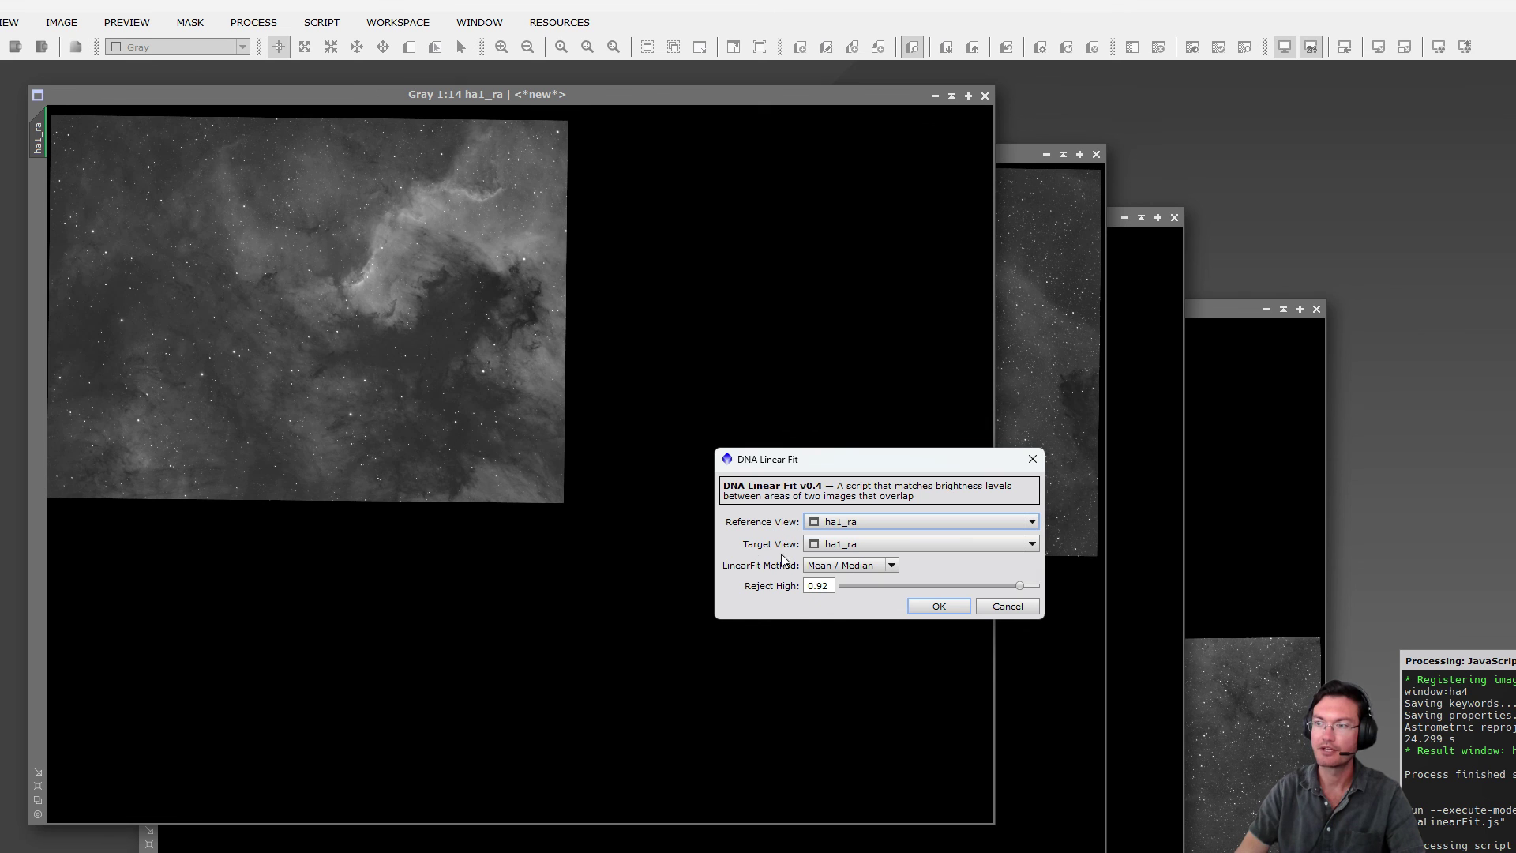
Step: Run DNA Linear Fit against ha1_ra on target views ha2_ra, then ha3_ra
{"action": "left_click", "coordinate": [837, 543]}
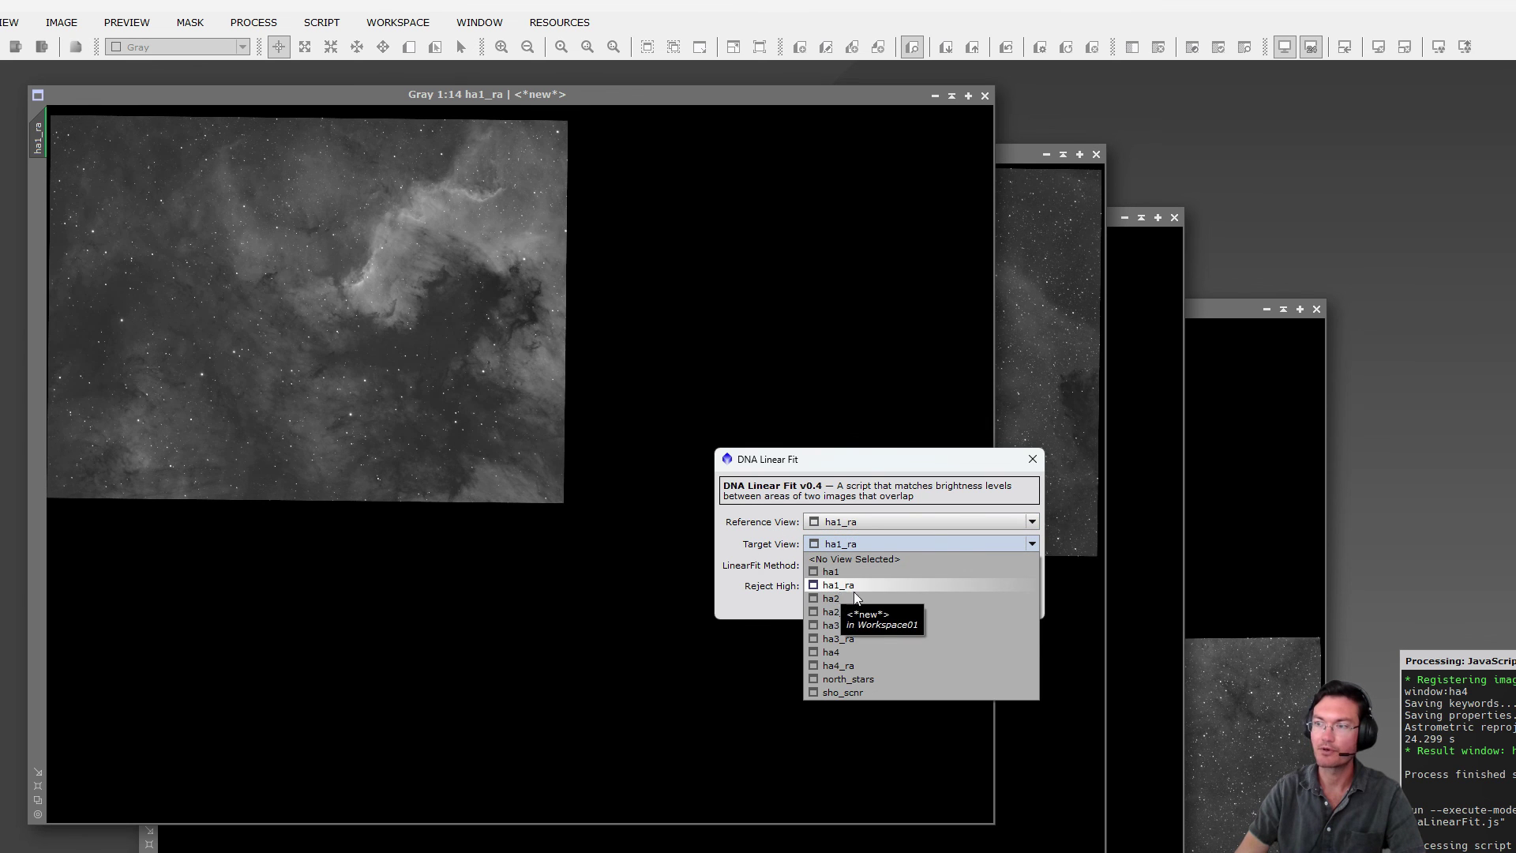
{"action": "left_click", "coordinate": [849, 614]}
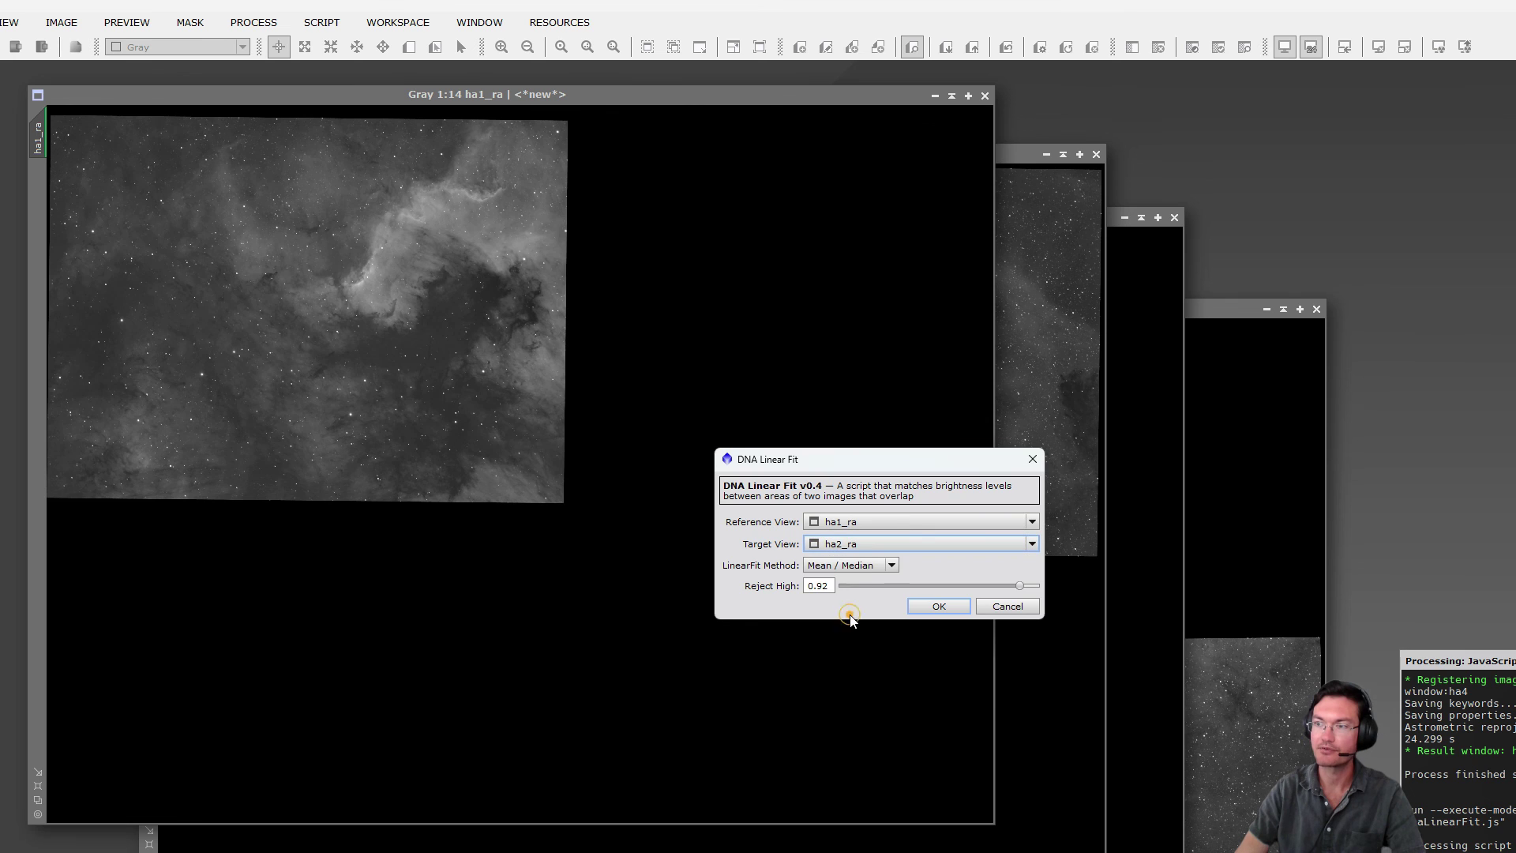
{"action": "left_click", "coordinate": [944, 605]}
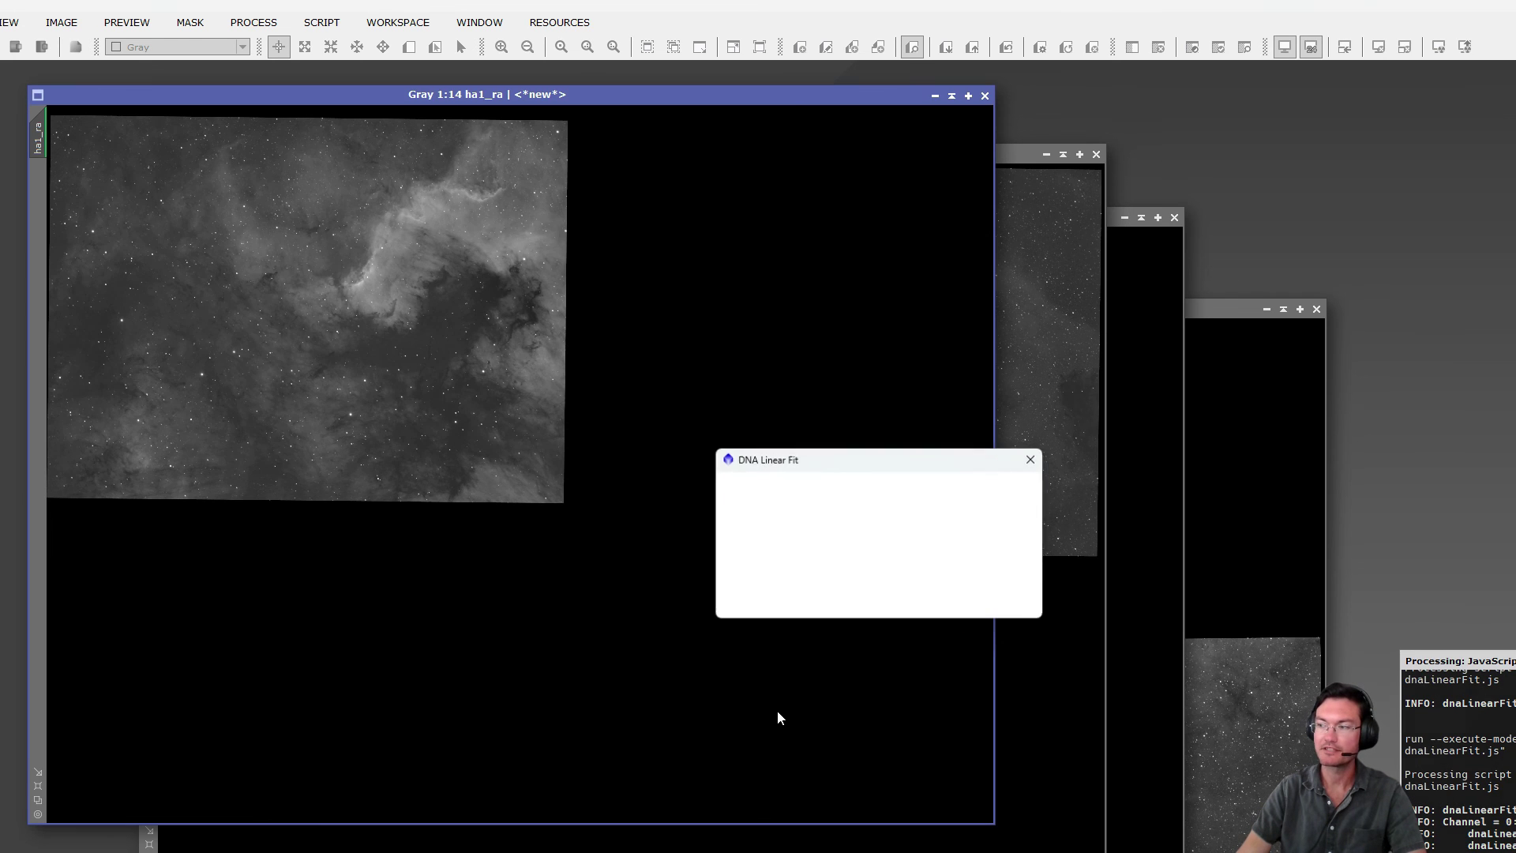
{"action": "left_click", "coordinate": [883, 543]}
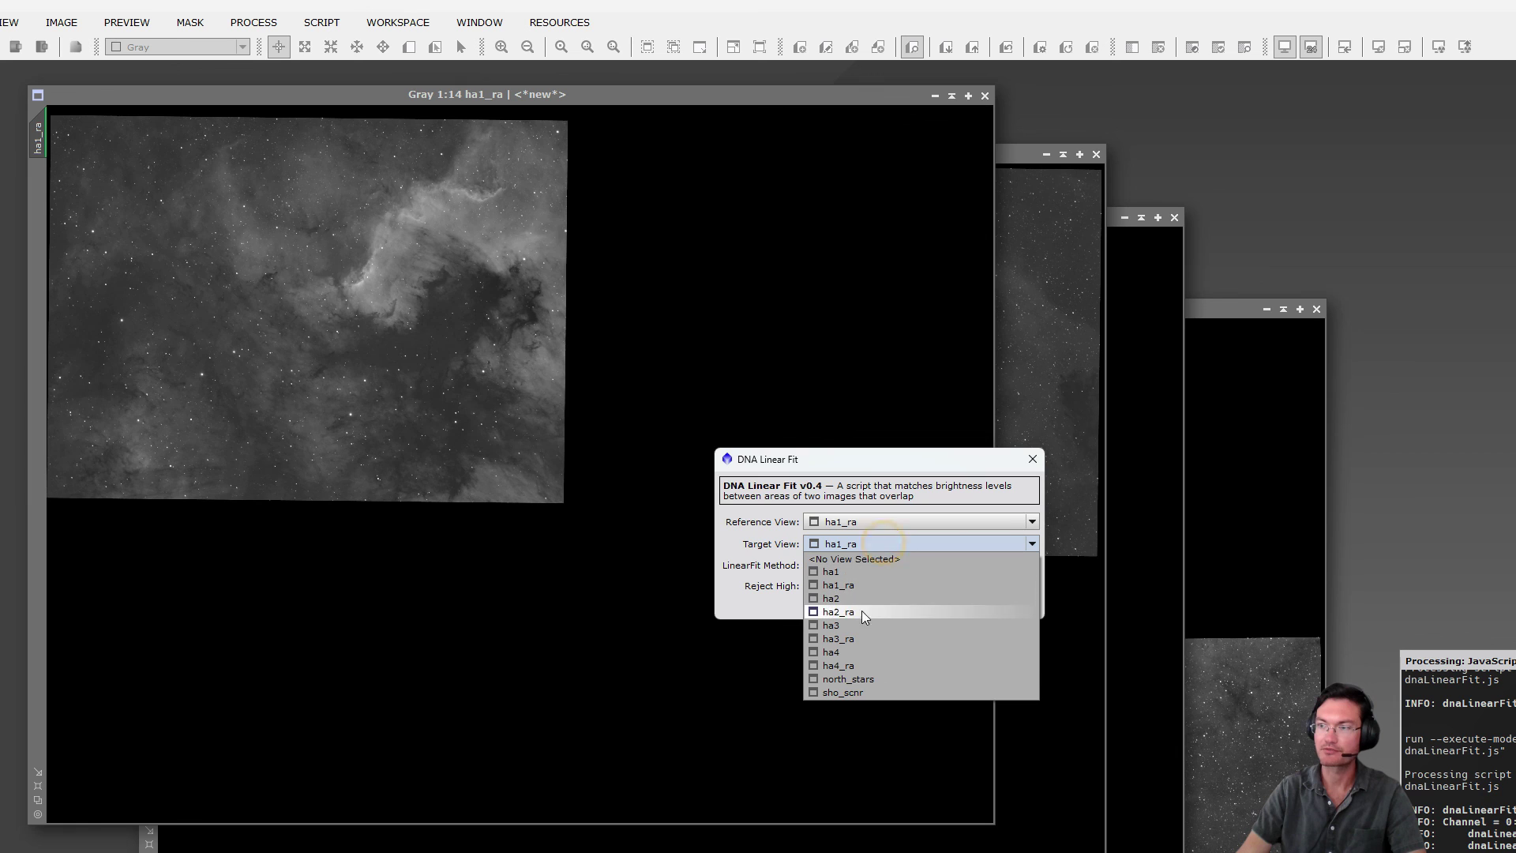
{"action": "left_click", "coordinate": [856, 639]}
{"action": "left_click", "coordinate": [935, 606]}
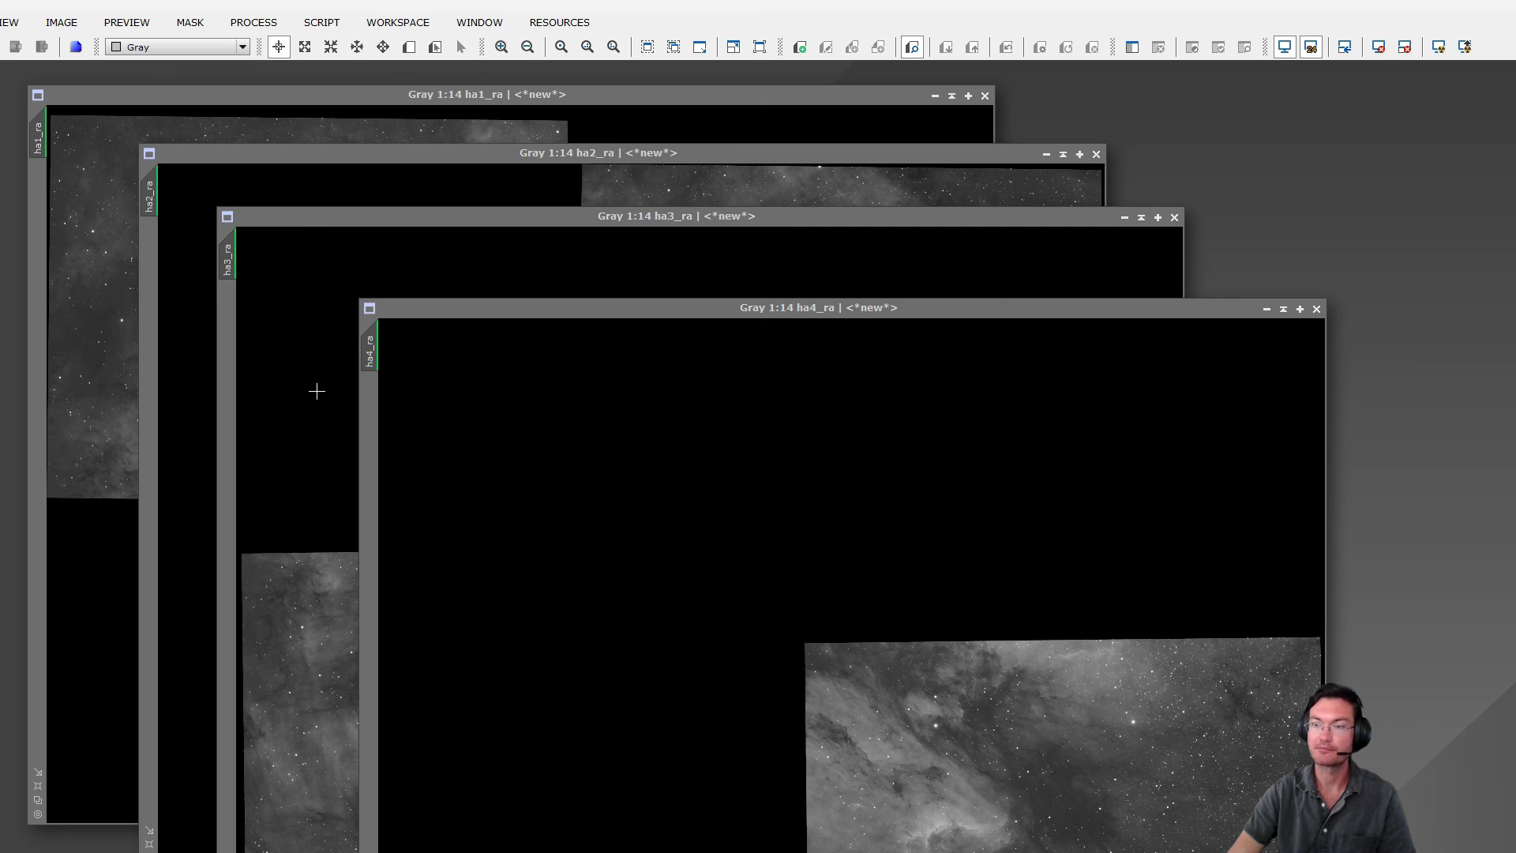
Step: Save ha4_ra.xisf to the mosaic folder and save ha2_ra, overwriting its existing file
{"action": "left_click", "coordinate": [0, 23]}
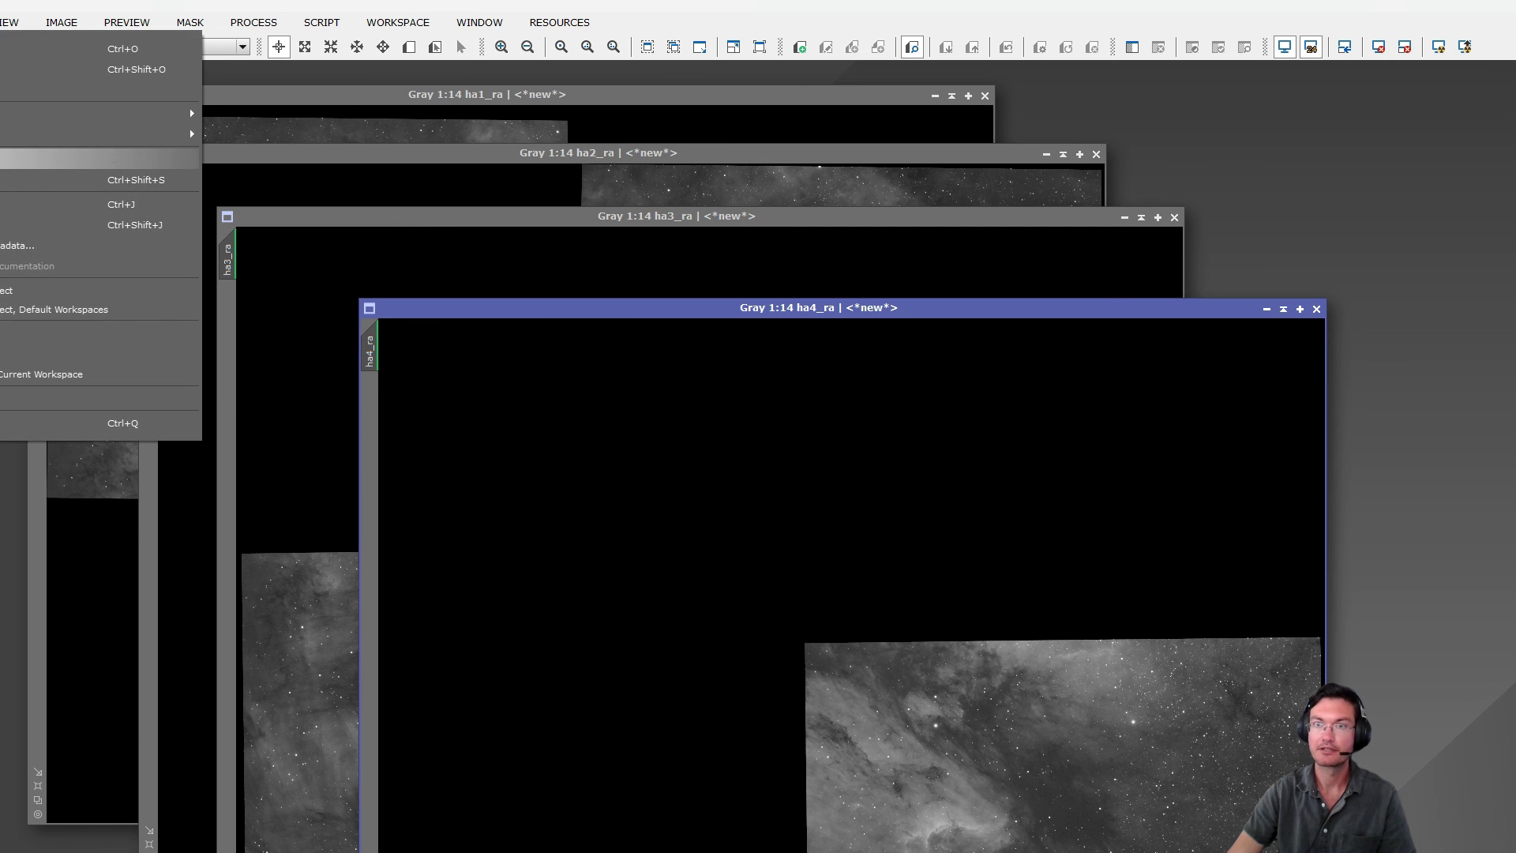
{"action": "left_click", "coordinate": [118, 180]}
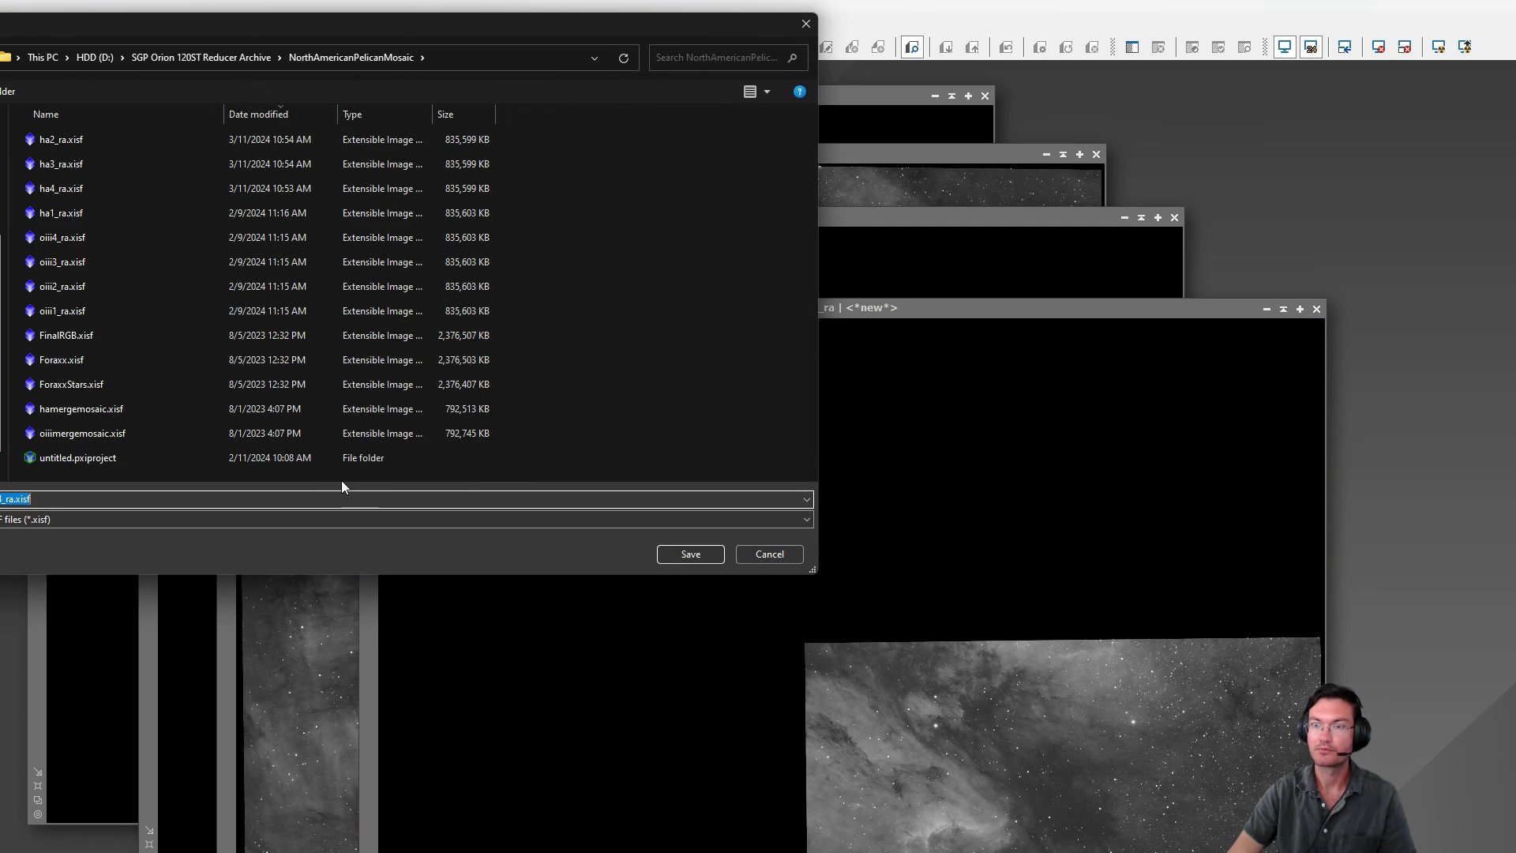
{"action": "left_click_drag", "start_coordinate": [228, 31], "coordinate": [440, 76]}
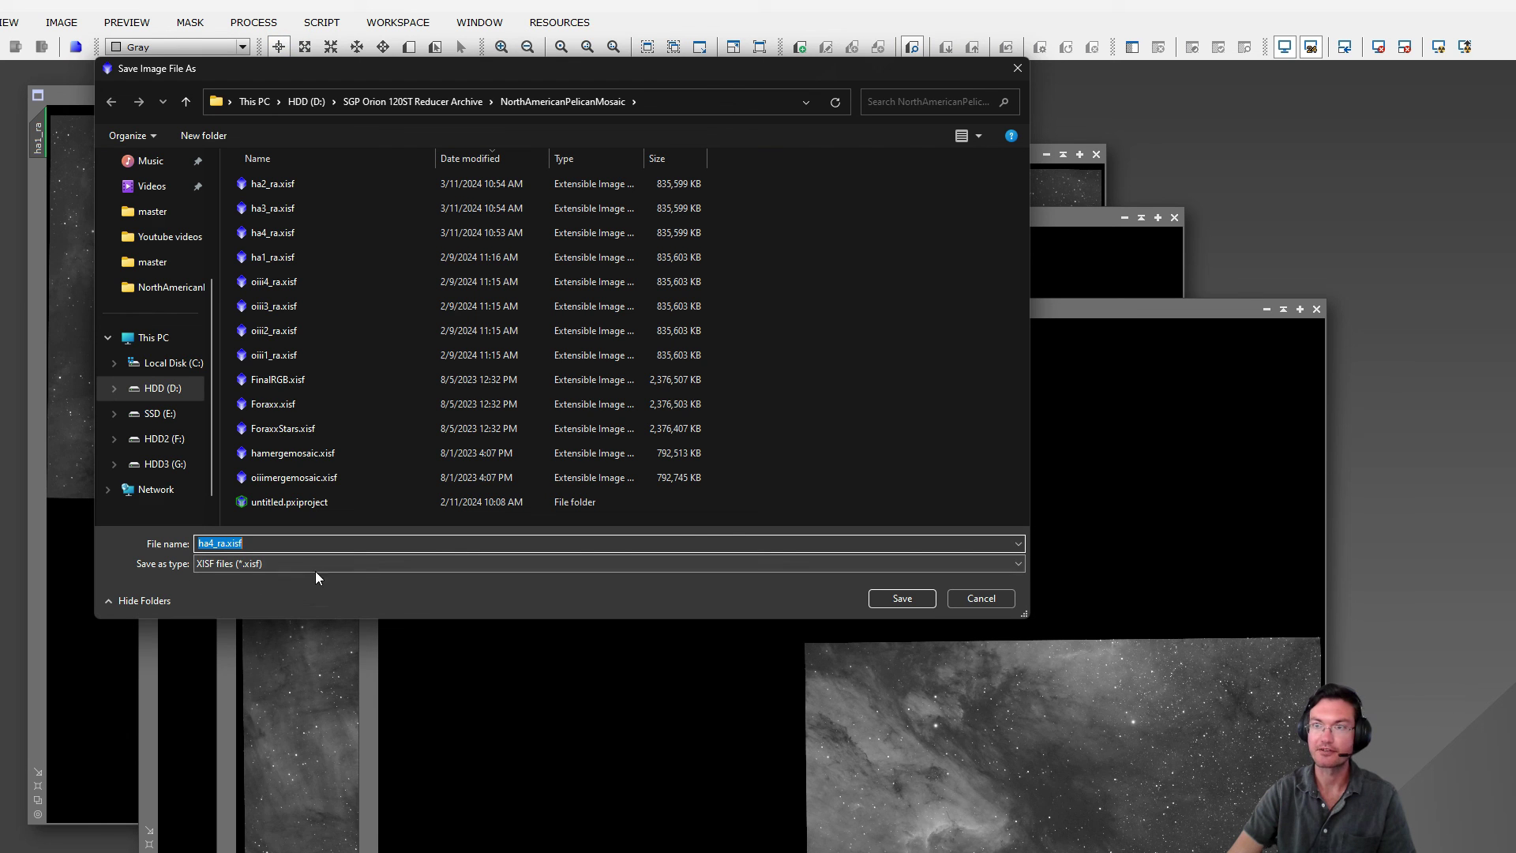
{"action": "left_click", "coordinate": [902, 599]}
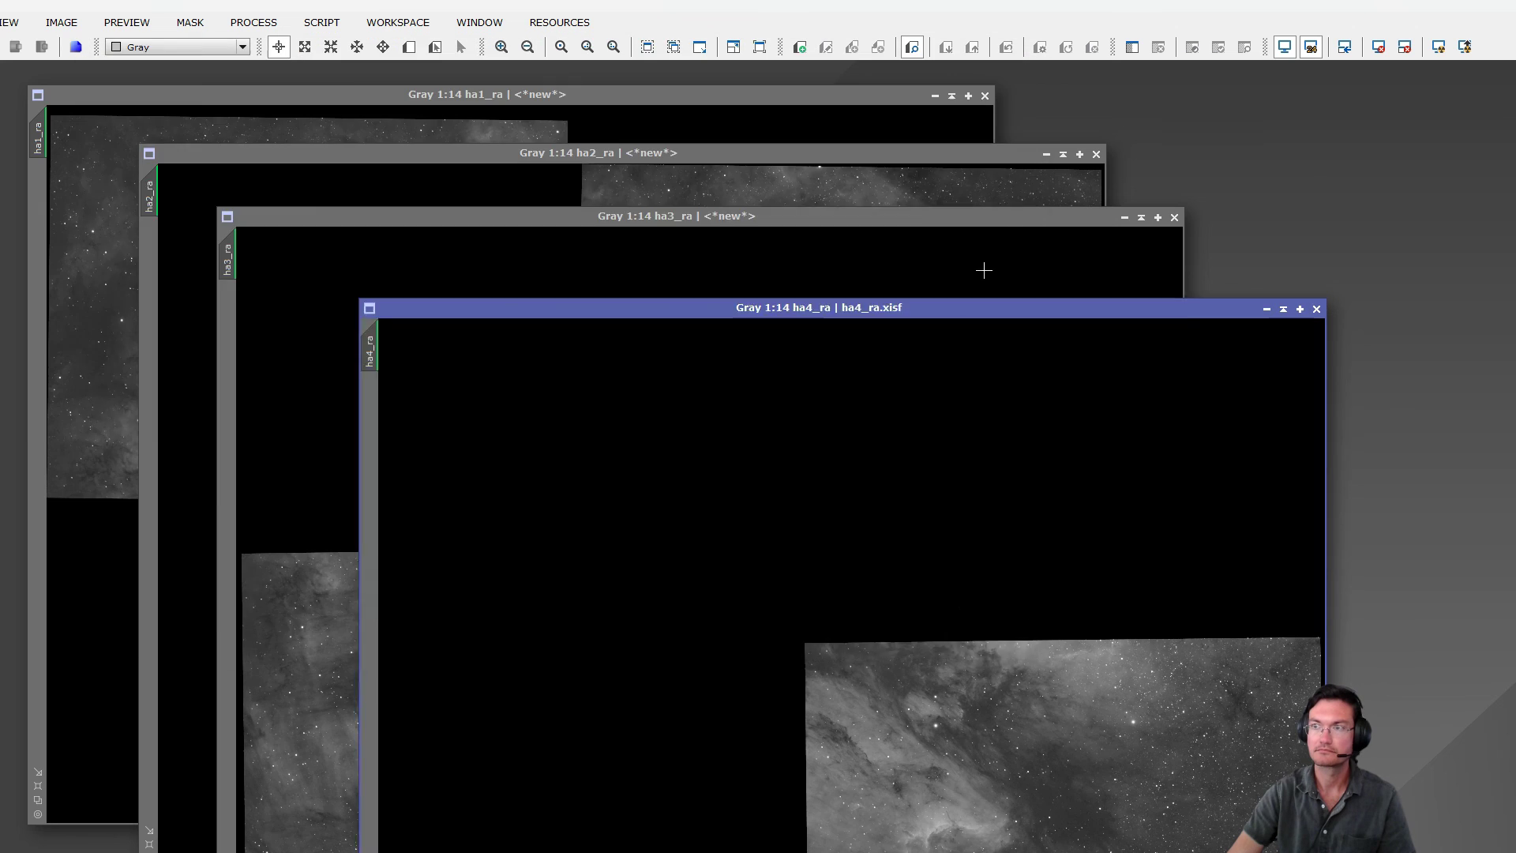
{"action": "left_click", "coordinate": [981, 268]}
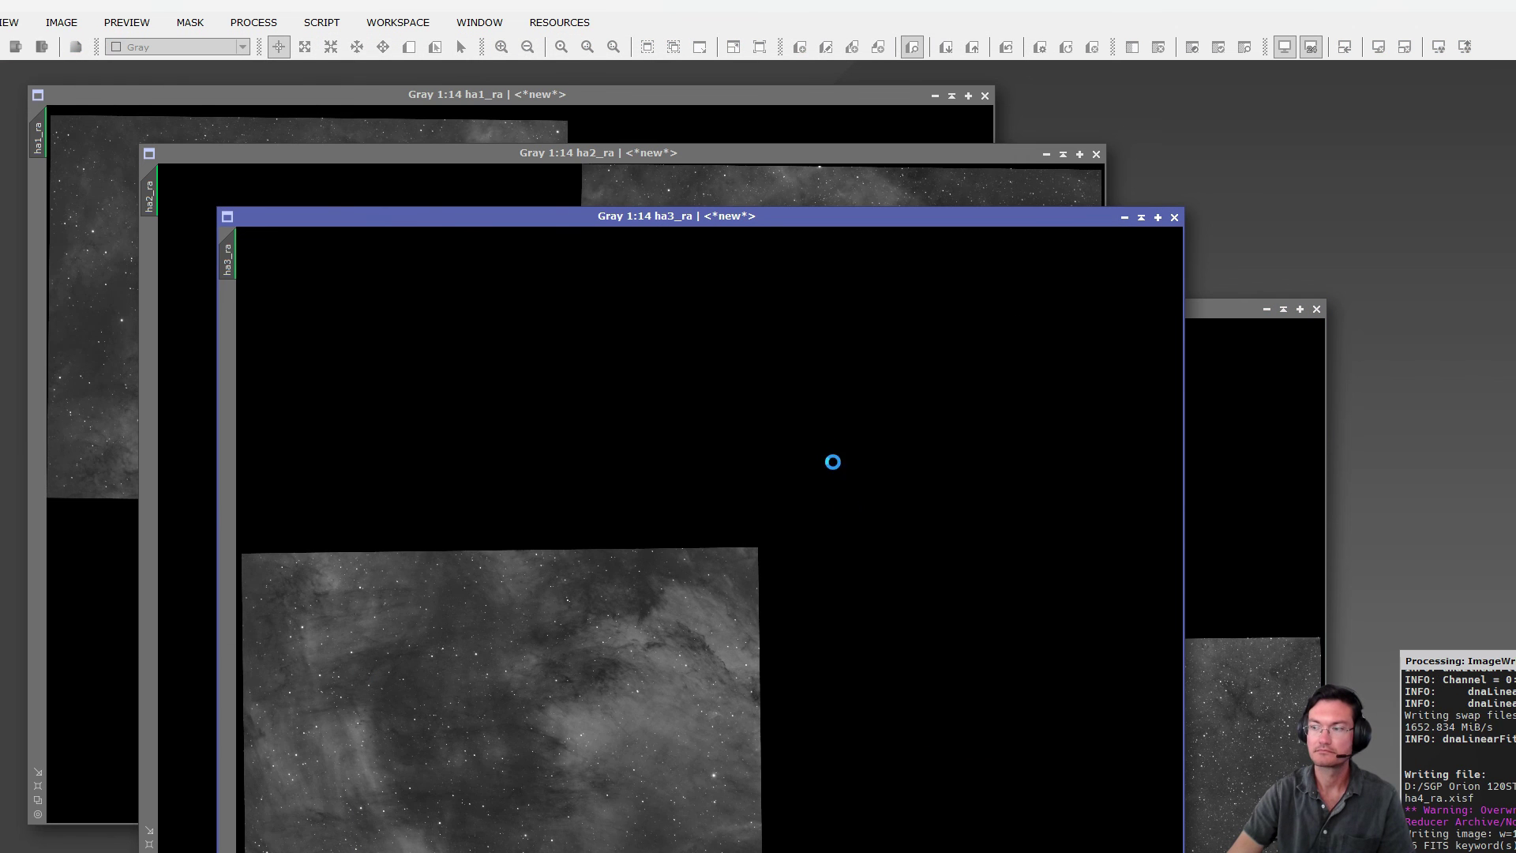
{"action": "left_click", "coordinate": [543, 180]}
{"action": "left_click", "coordinate": [831, 584]}
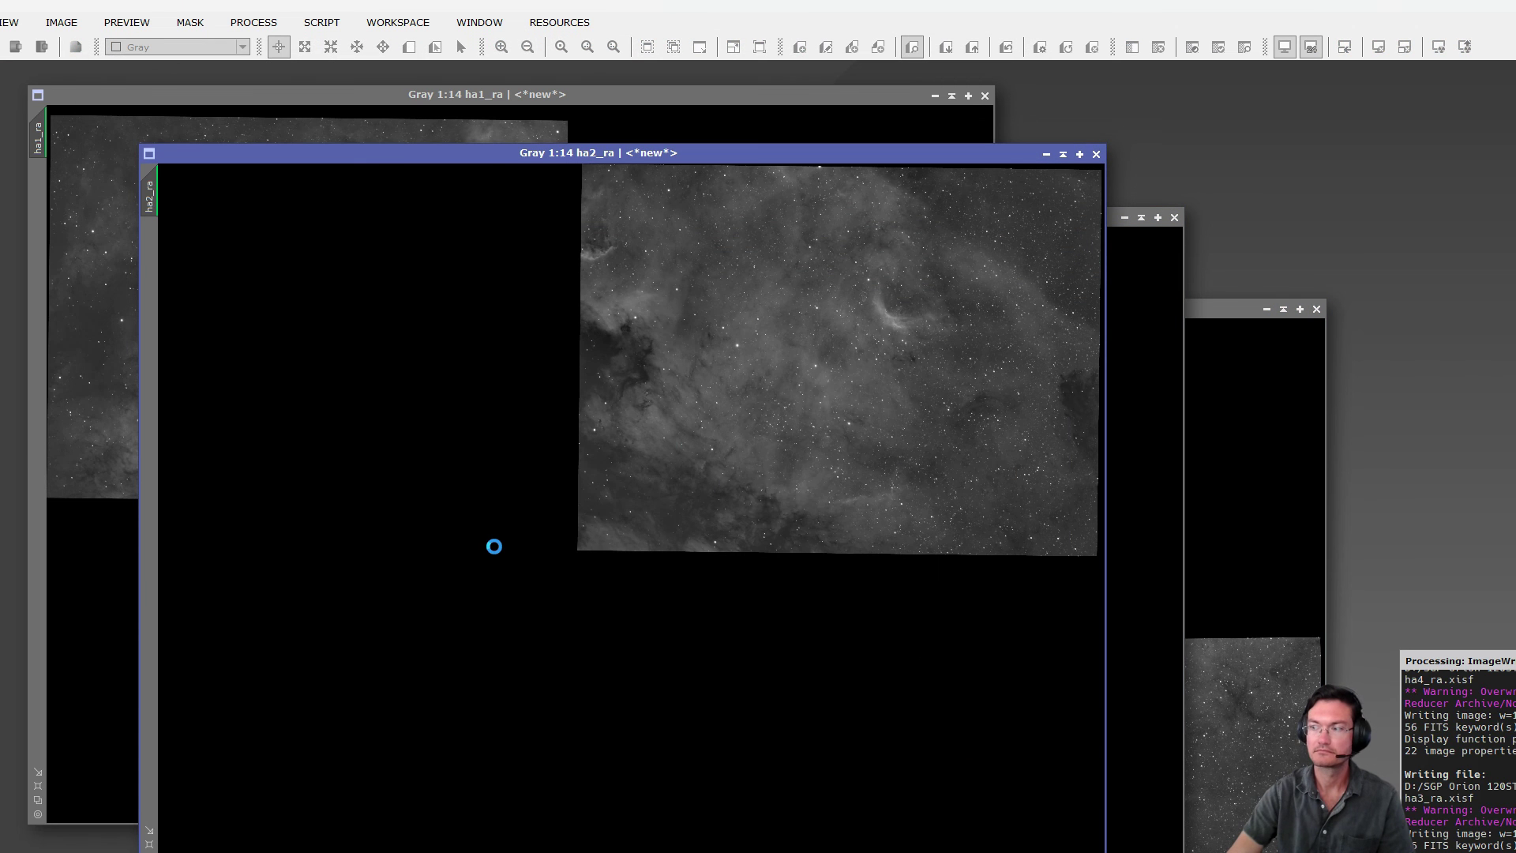
{"action": "left_click", "coordinate": [189, 129]}
{"action": "left_click", "coordinate": [836, 585]}
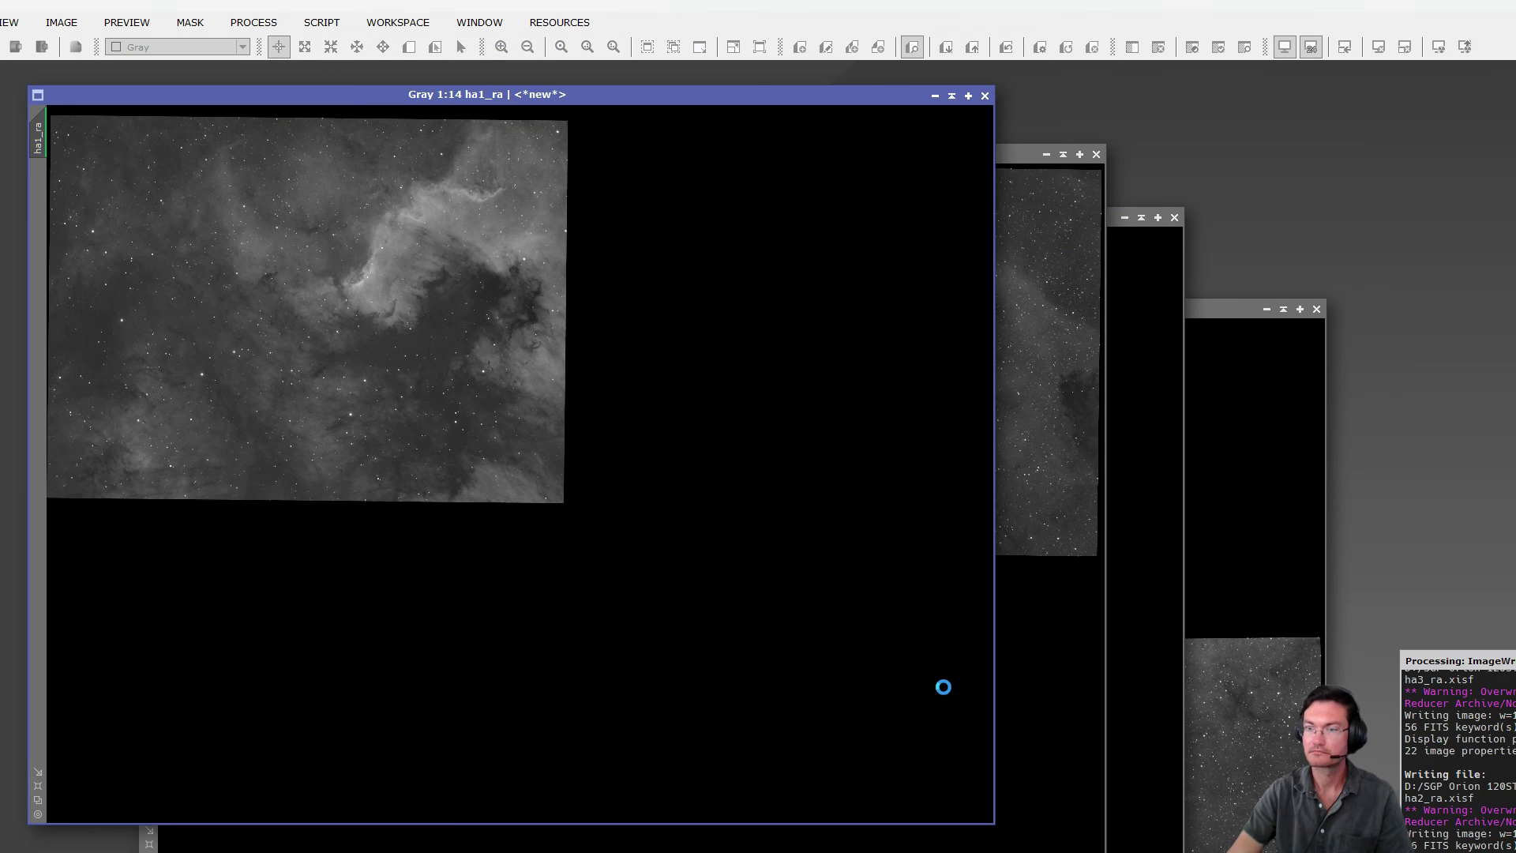
Step: Iconize the ha1_ra–ha4_ra windows, align the icons left, and hide them
{"action": "left_click", "coordinate": [934, 96]}
{"action": "left_click", "coordinate": [1042, 154]}
{"action": "left_click", "coordinate": [1123, 218]}
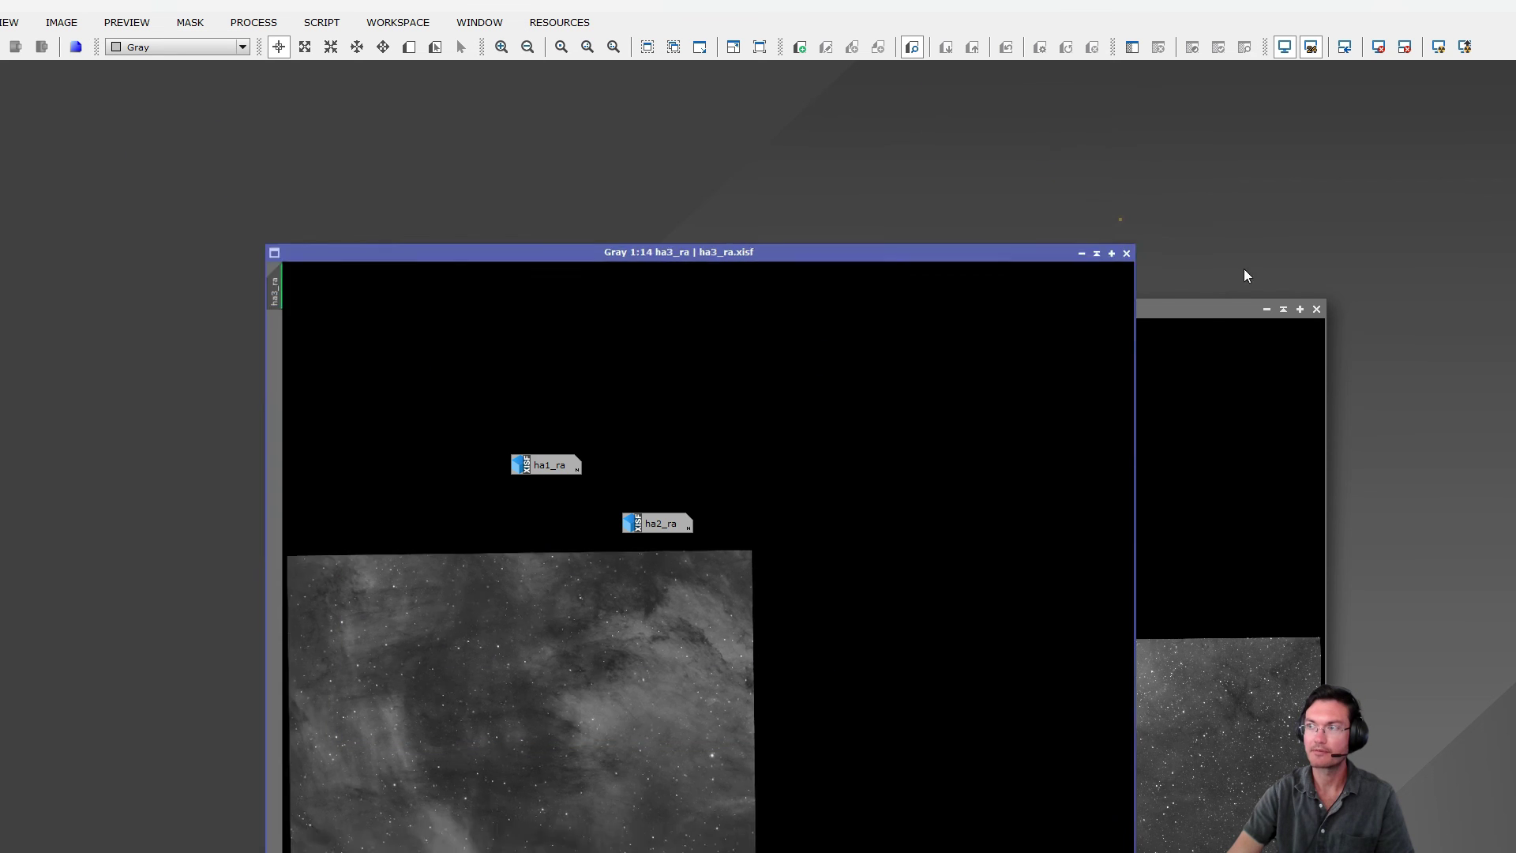
{"action": "left_click", "coordinate": [1266, 308]}
{"action": "left_click_drag", "start_coordinate": [460, 396], "coordinate": [911, 680]}
{"action": "right_click", "coordinate": [879, 685]}
{"action": "mouse_move", "coordinate": [956, 770]}
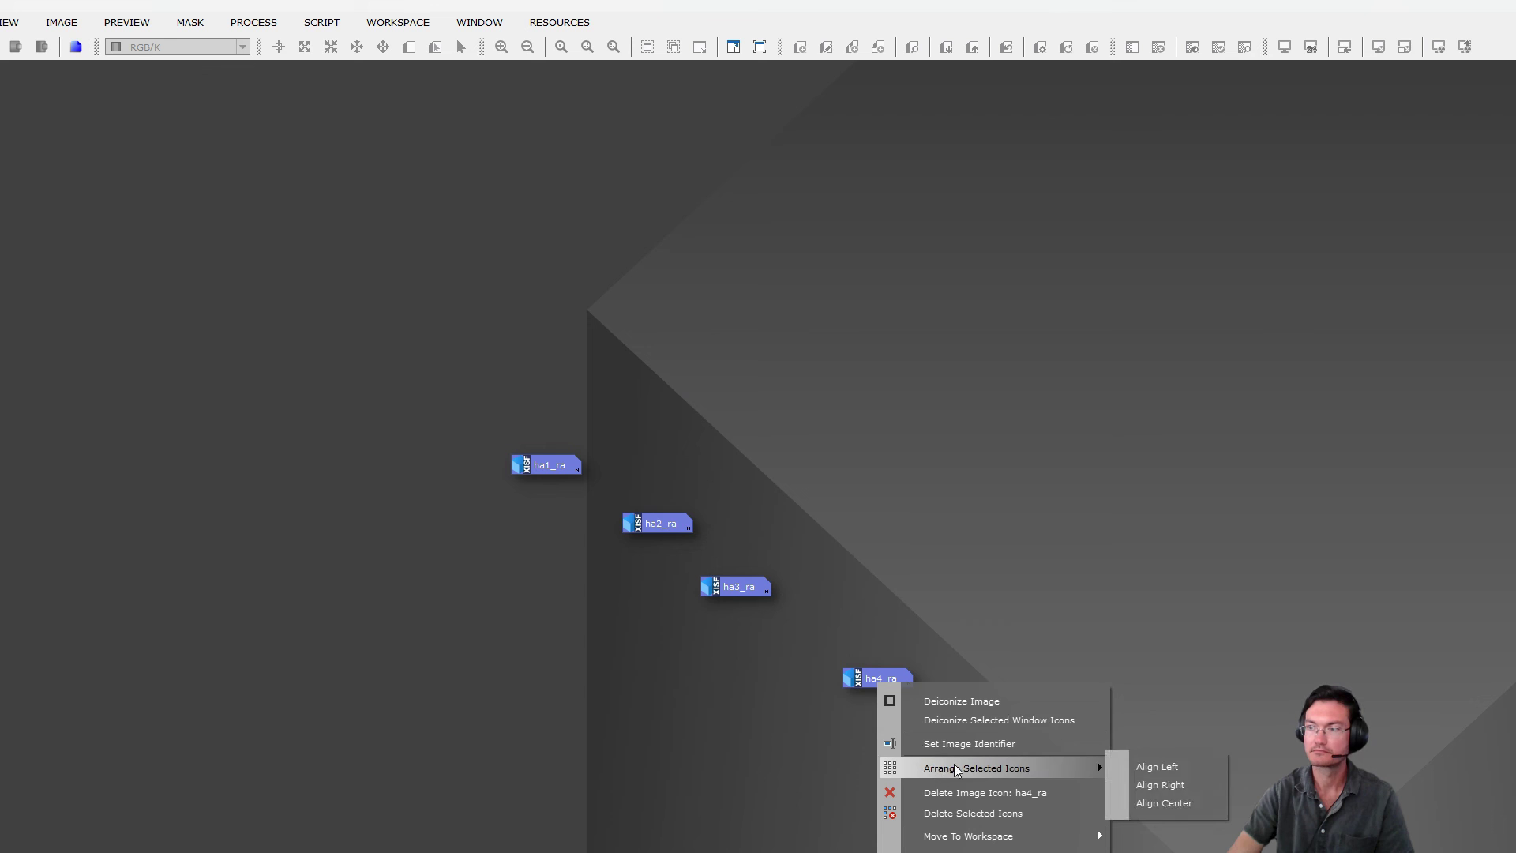
{"action": "left_click", "coordinate": [1145, 764]}
{"action": "left_click", "coordinate": [552, 461]}
{"action": "key", "text": "Delete"}
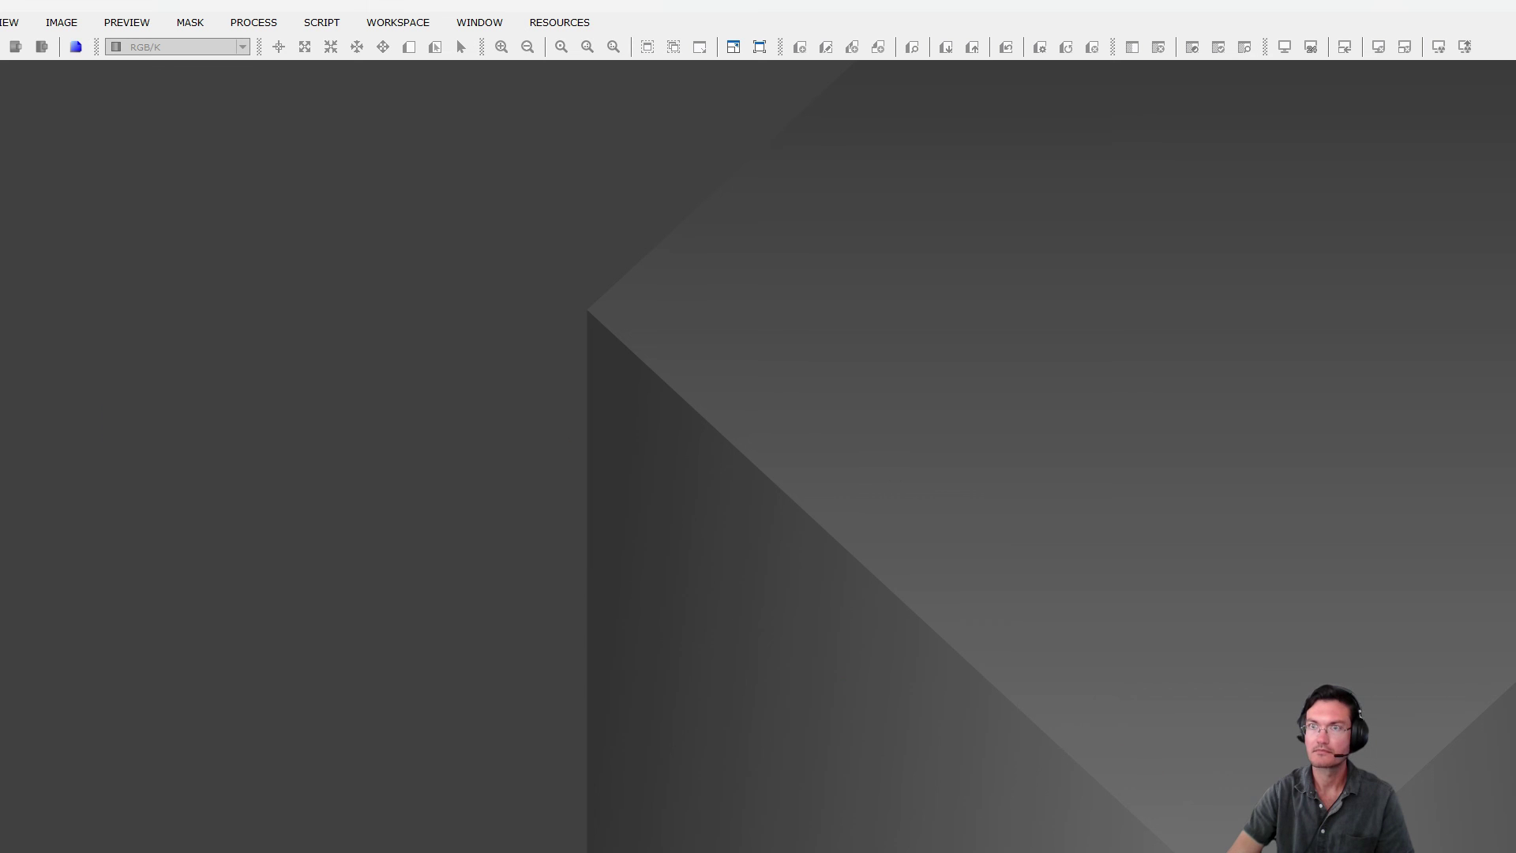
Step: Open GradientMergeMosaic and add ha1_ra.xisf through ha4_ra.xisf as target frames
{"action": "left_click", "coordinate": [253, 22]}
{"action": "mouse_move", "coordinate": [286, 49]}
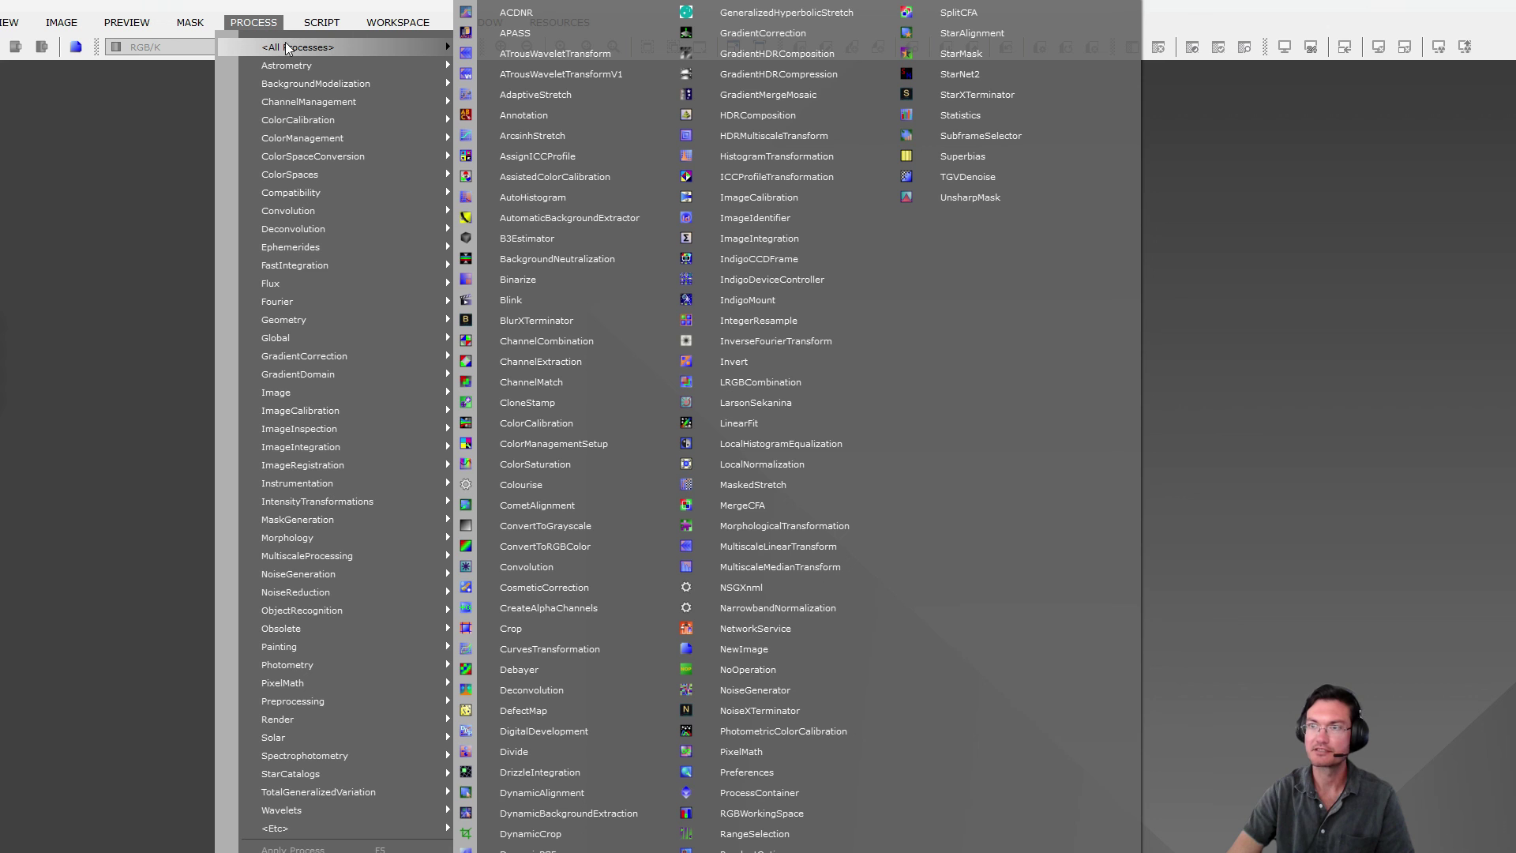
{"action": "left_click", "coordinate": [768, 97]}
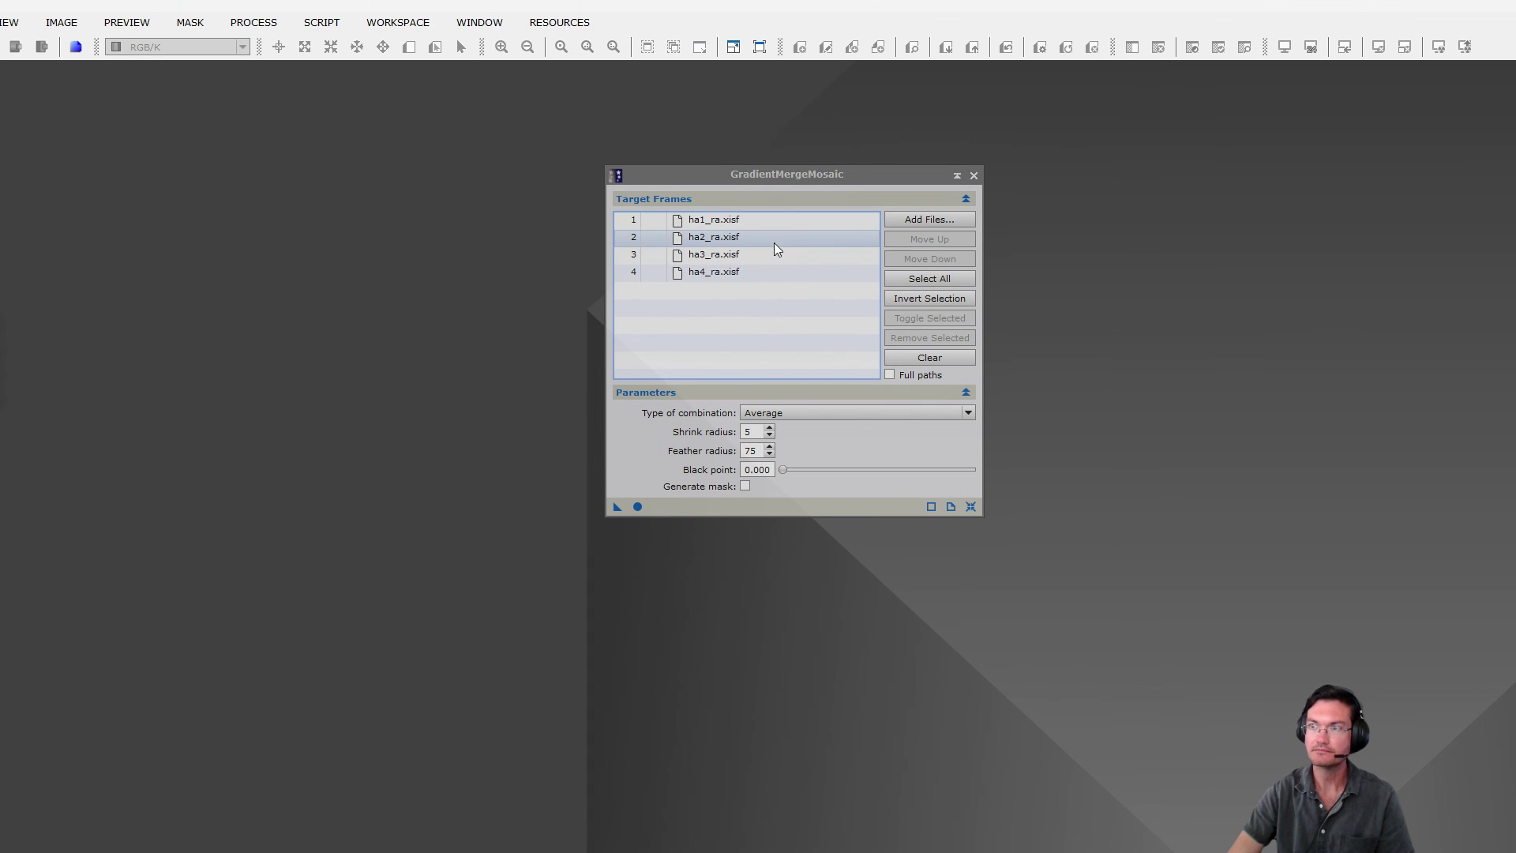
{"action": "left_click", "coordinate": [922, 221]}
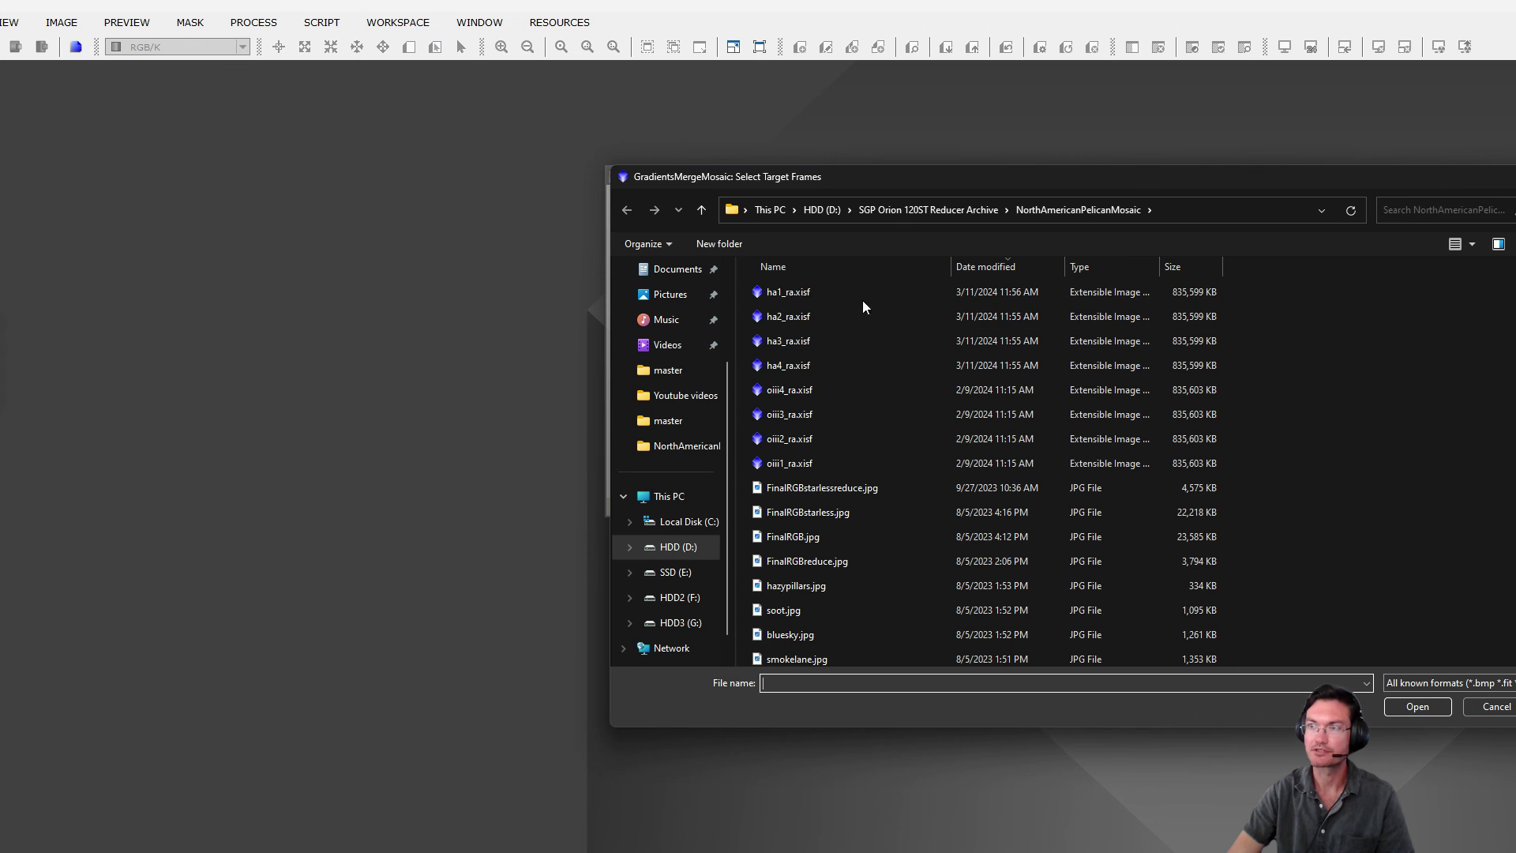
{"action": "left_click", "coordinate": [827, 289]}
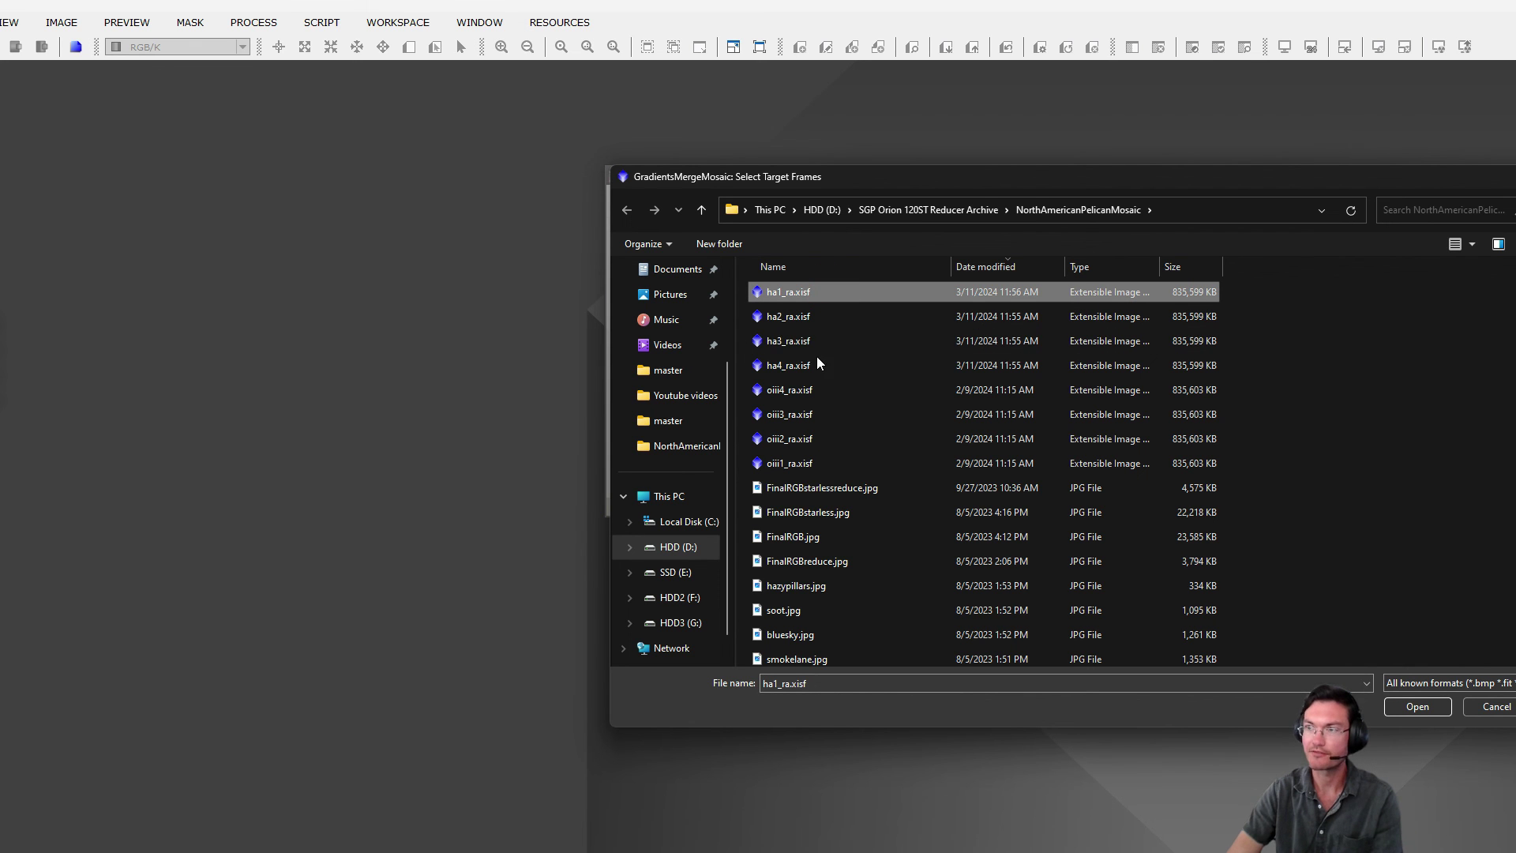
{"action": "left_click", "coordinate": [807, 360], "text": "shift"}
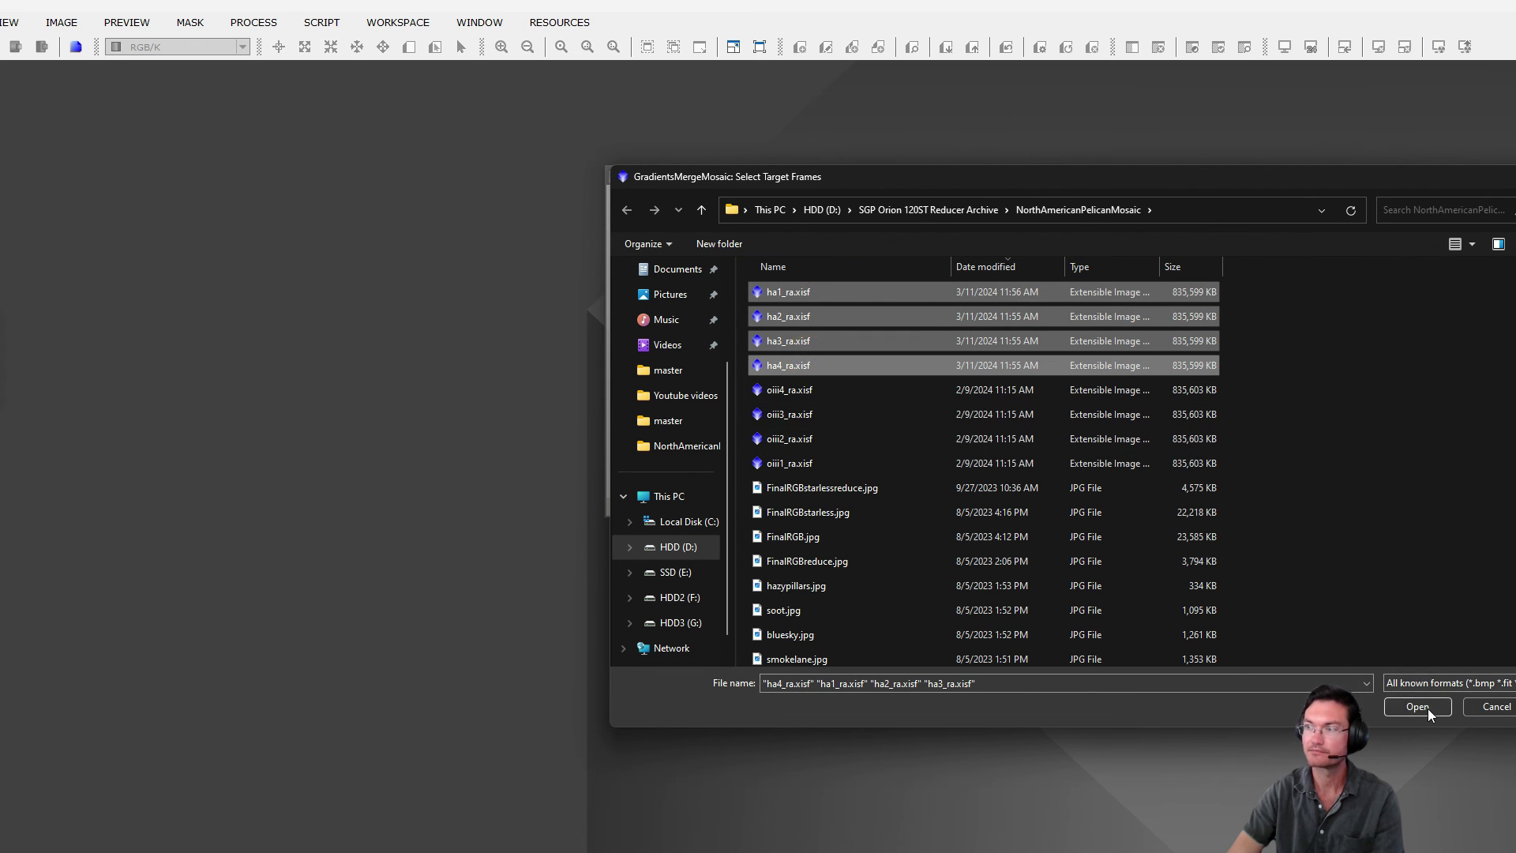
{"action": "left_click", "coordinate": [1421, 707]}
Step: Clear the duplicated target list and re-add ha1_ra.xisf–ha4_ra.xisf once
{"action": "left_click", "coordinate": [908, 359]}
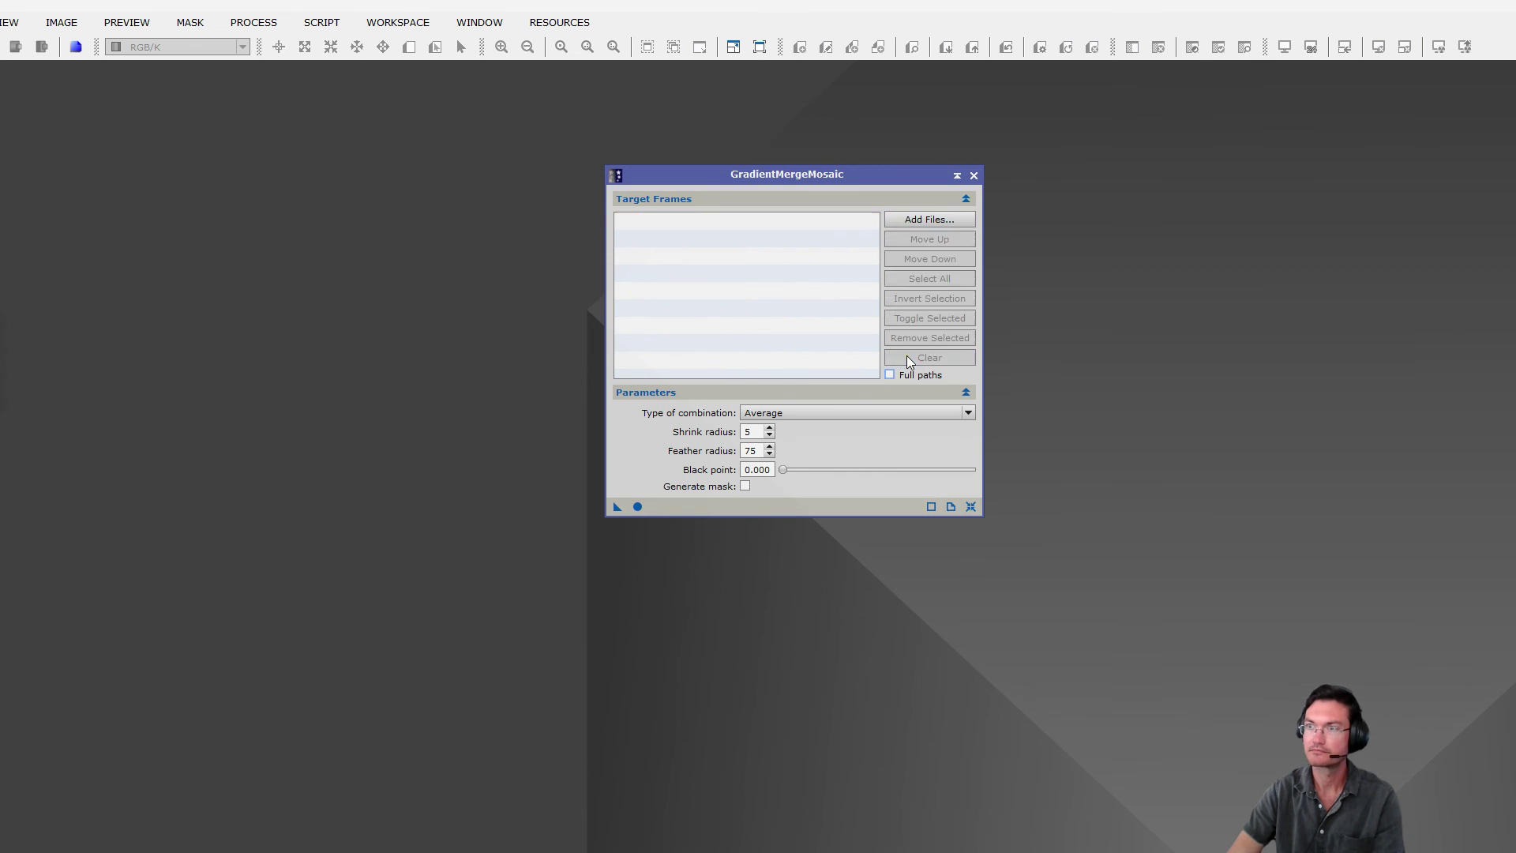
{"action": "left_click", "coordinate": [924, 221]}
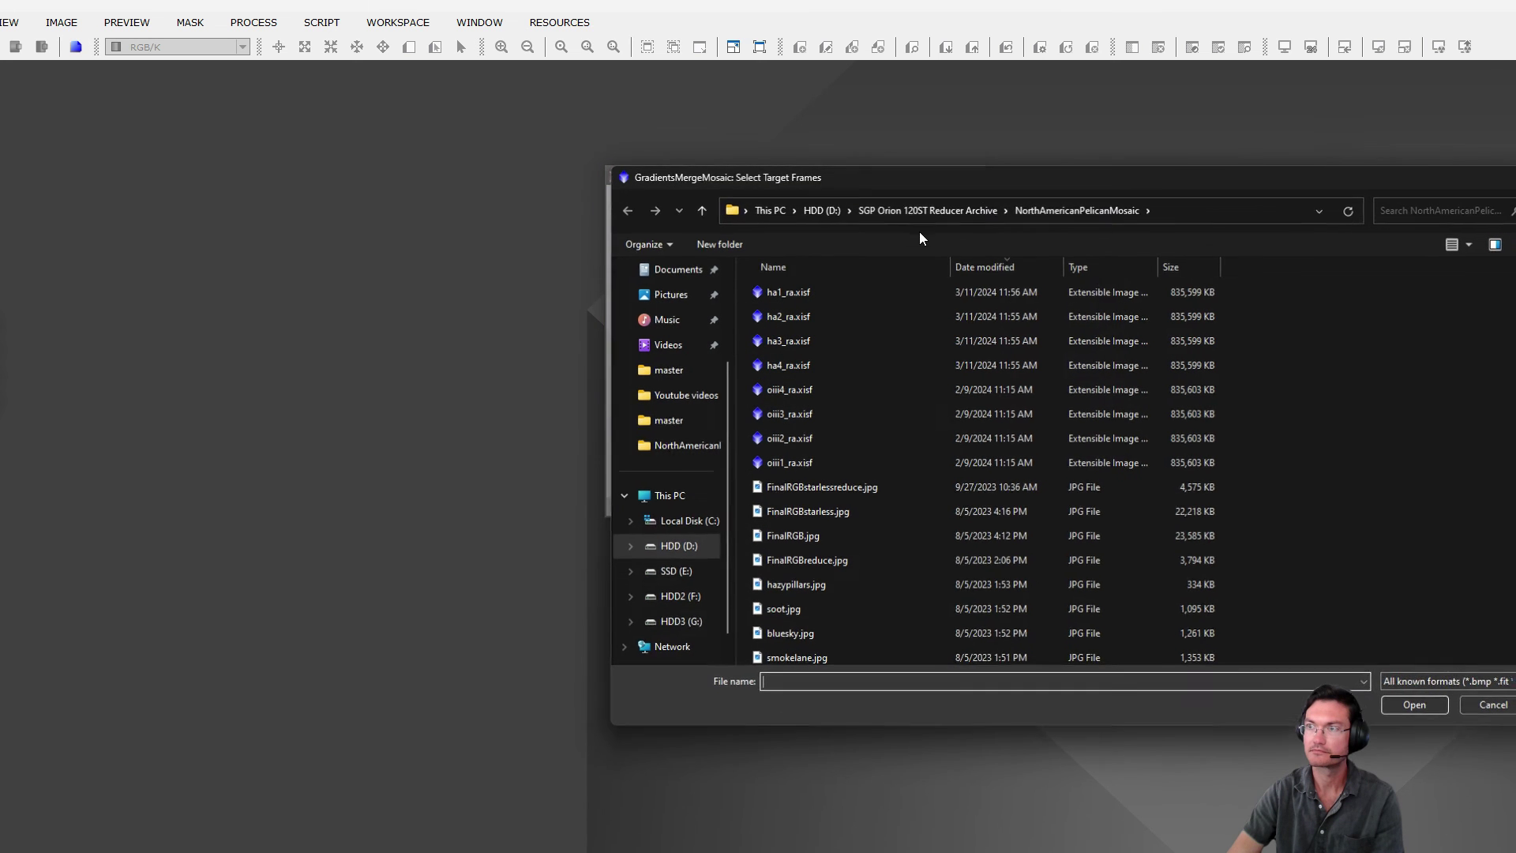
{"action": "left_click", "coordinate": [789, 292]}
{"action": "left_click", "coordinate": [800, 365], "text": "shift"}
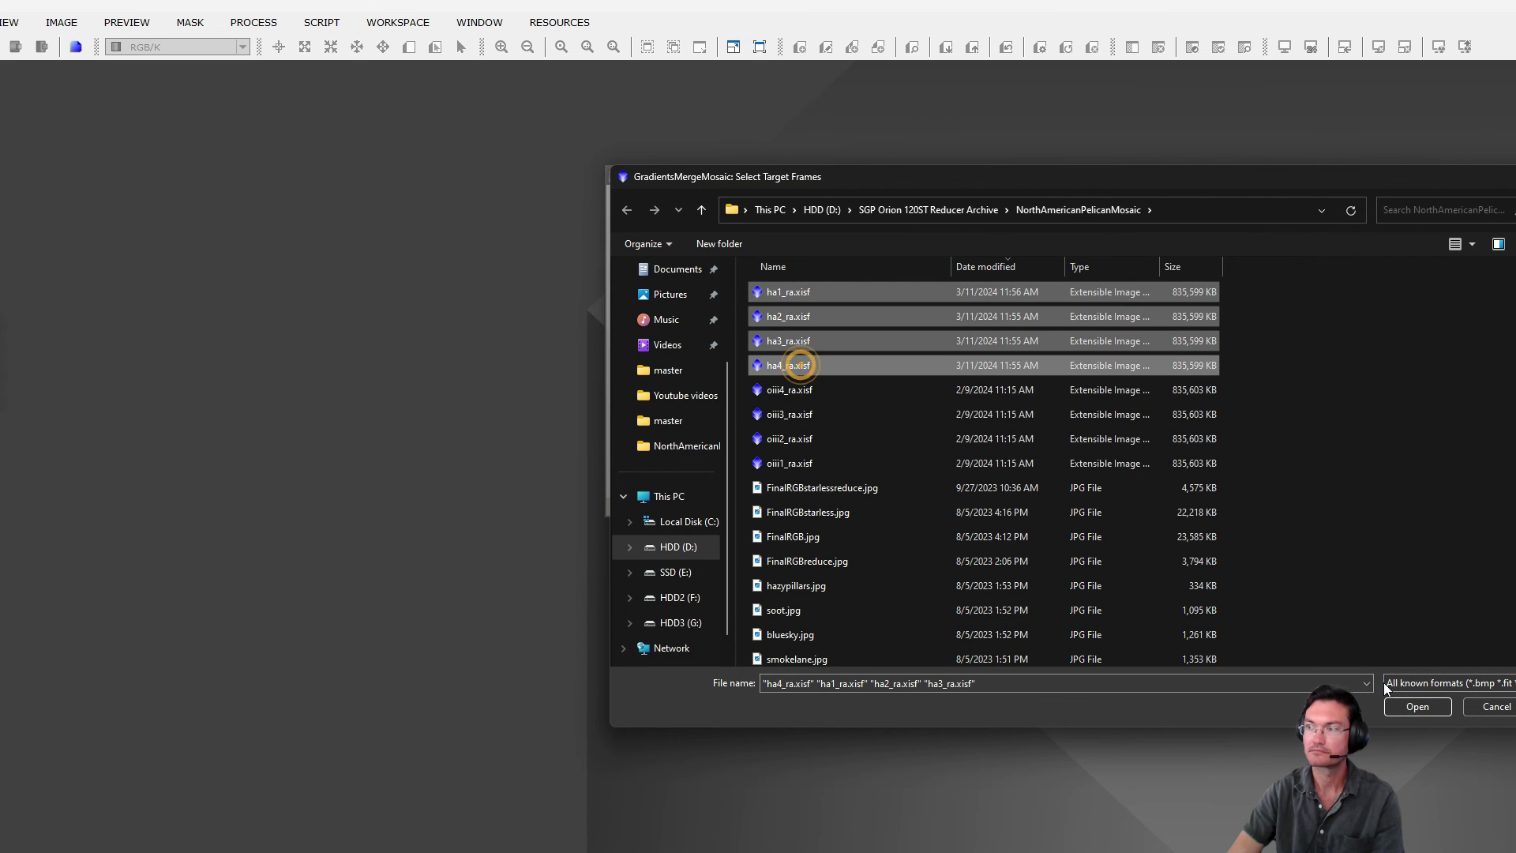
{"action": "left_click", "coordinate": [1417, 706]}
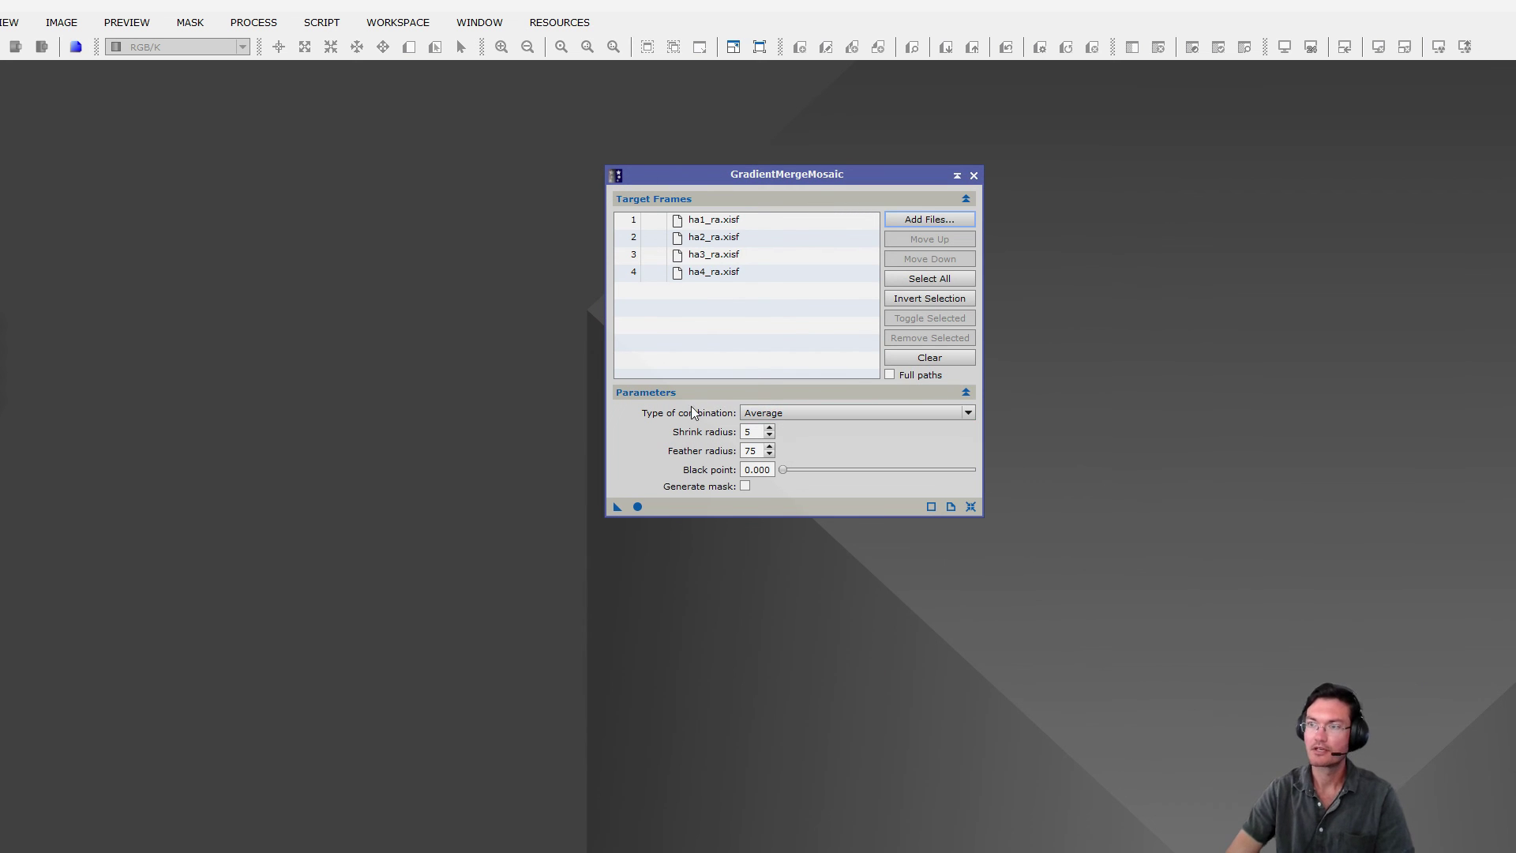
{"action": "left_click", "coordinate": [843, 413]}
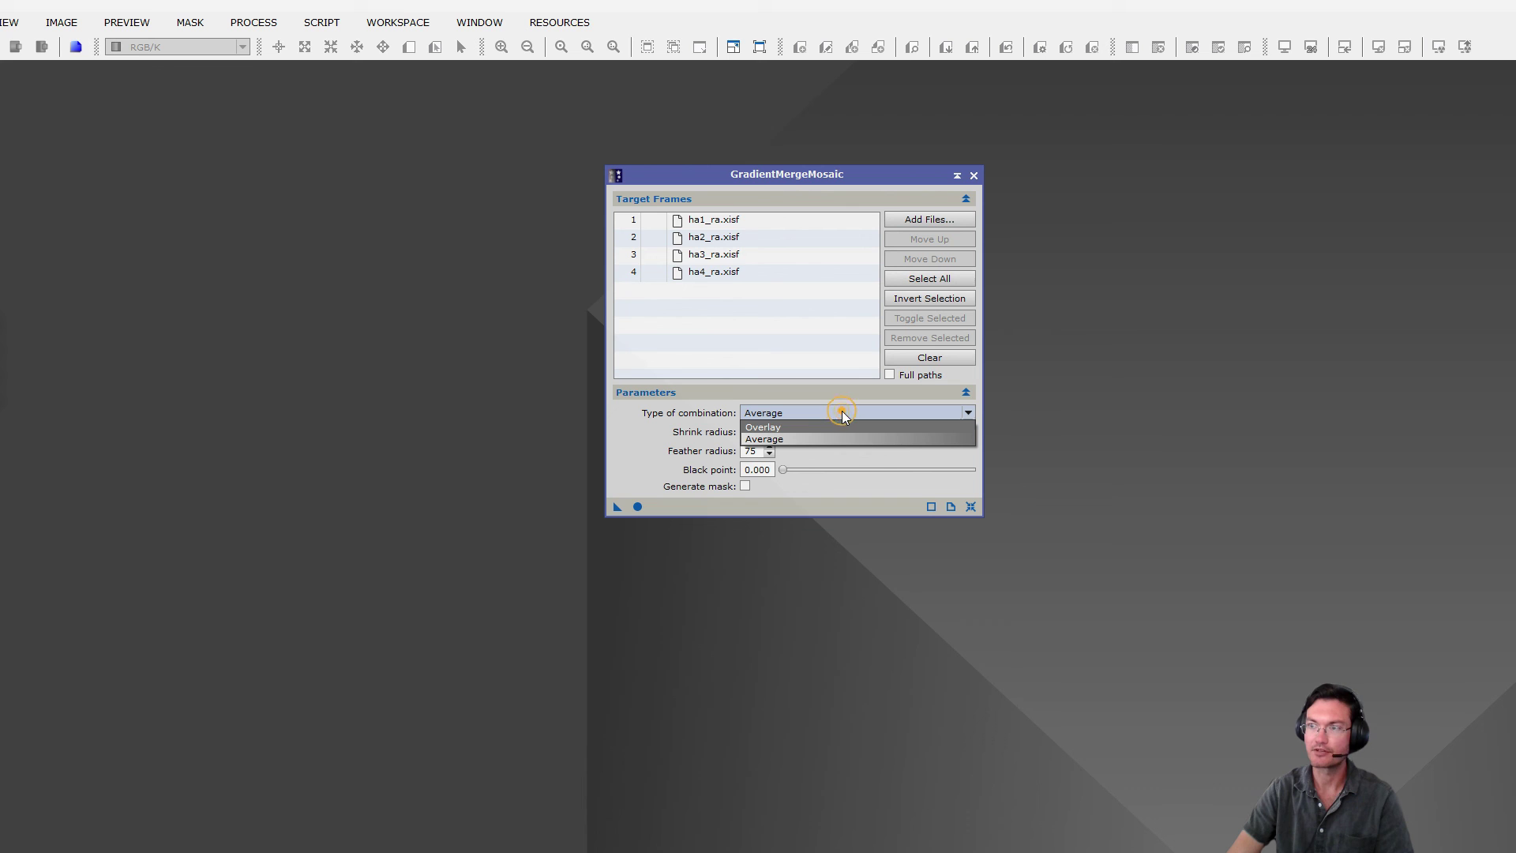
{"action": "left_click", "coordinate": [620, 426]}
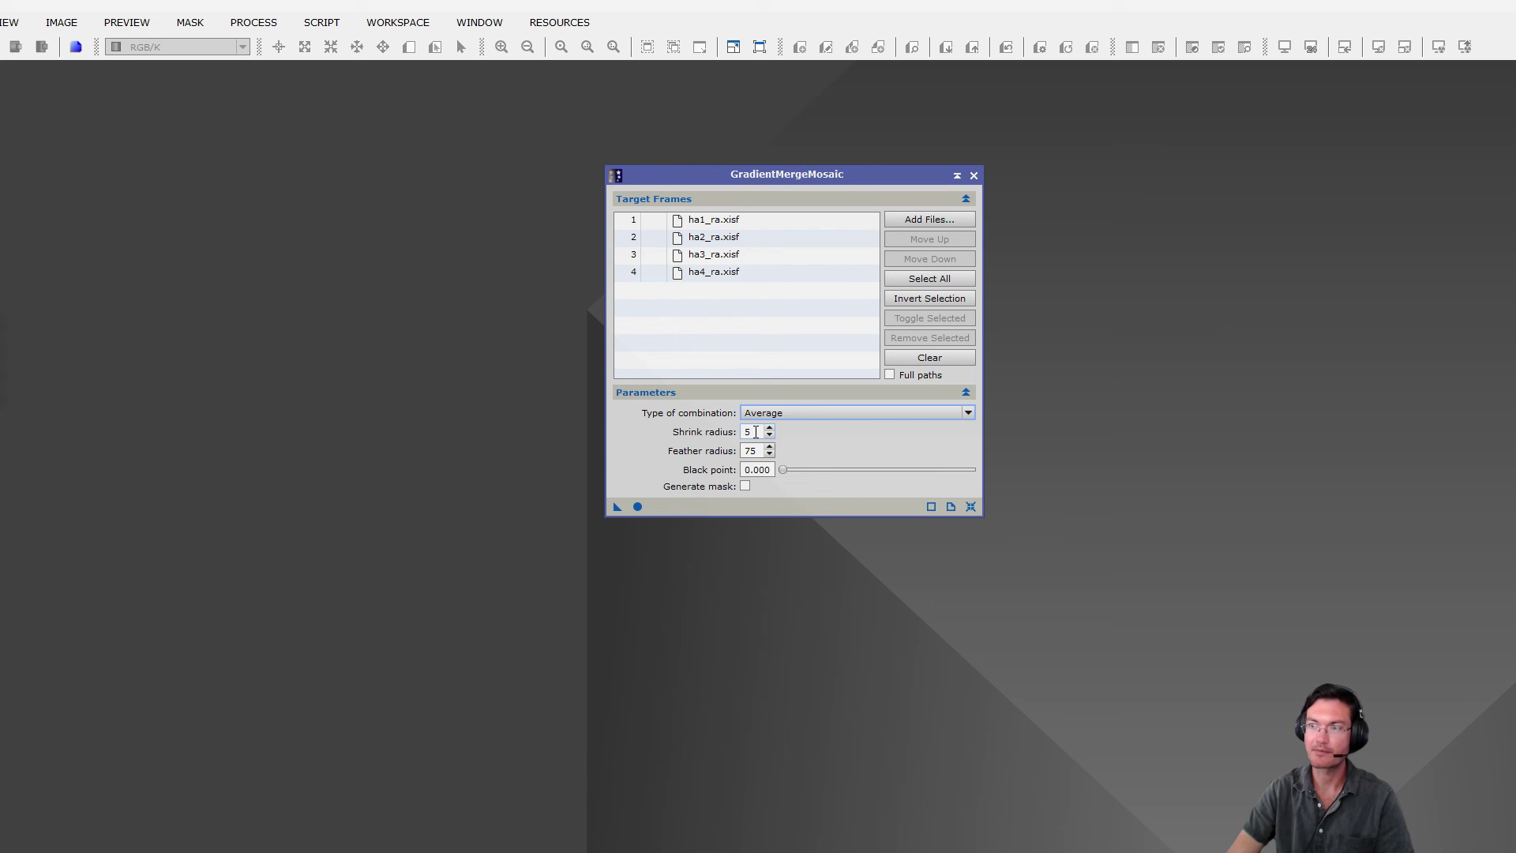
{"action": "mouse_move", "coordinate": [752, 452]}
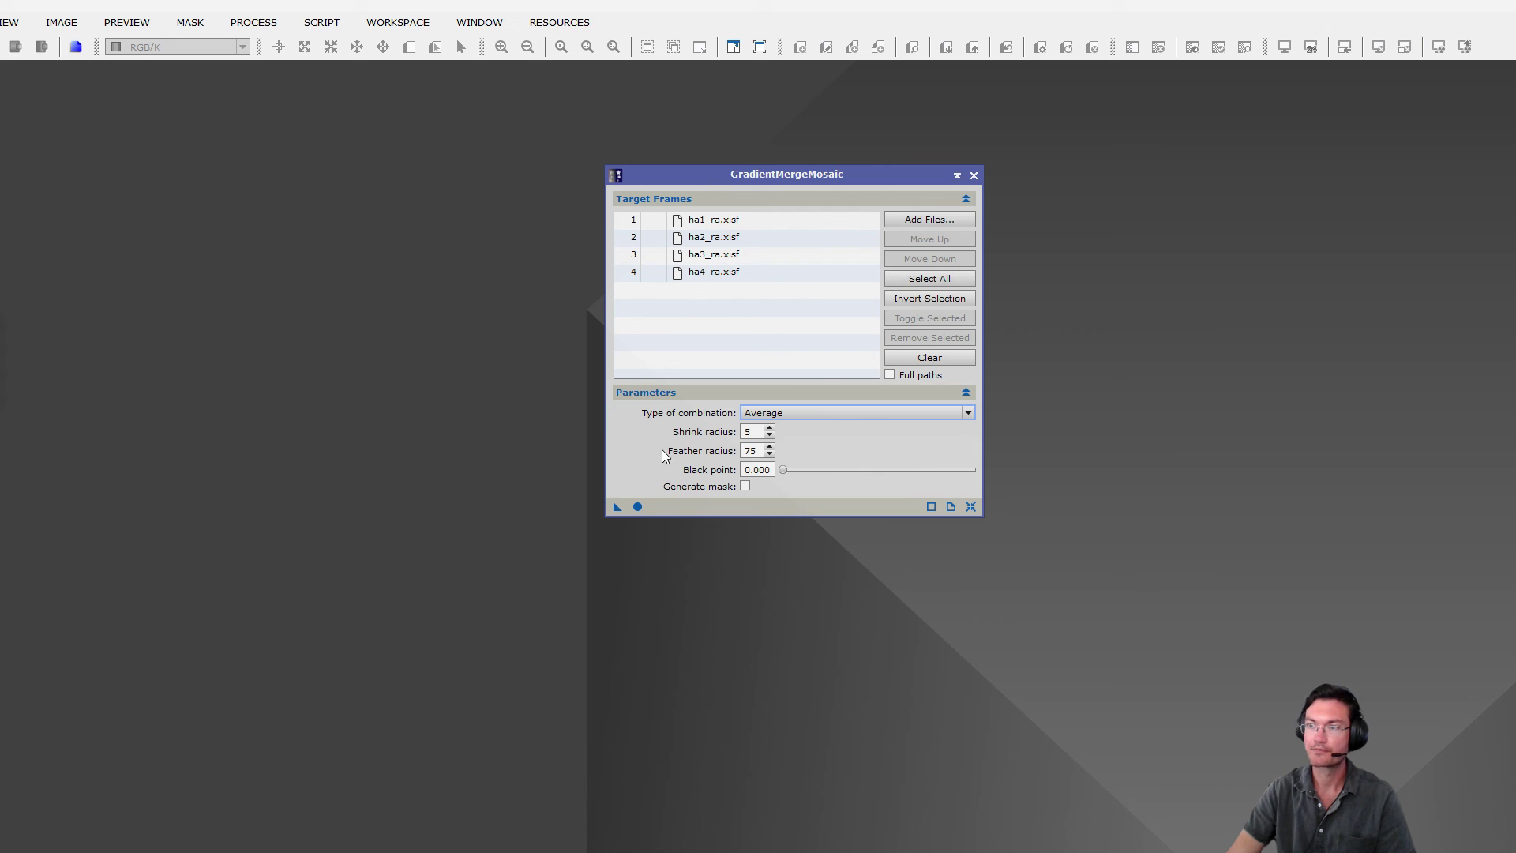
Step: Apply GradientMergeMosaic globally to combine the four Ha panels into MergeMosaic
{"action": "left_click", "coordinate": [638, 507]}
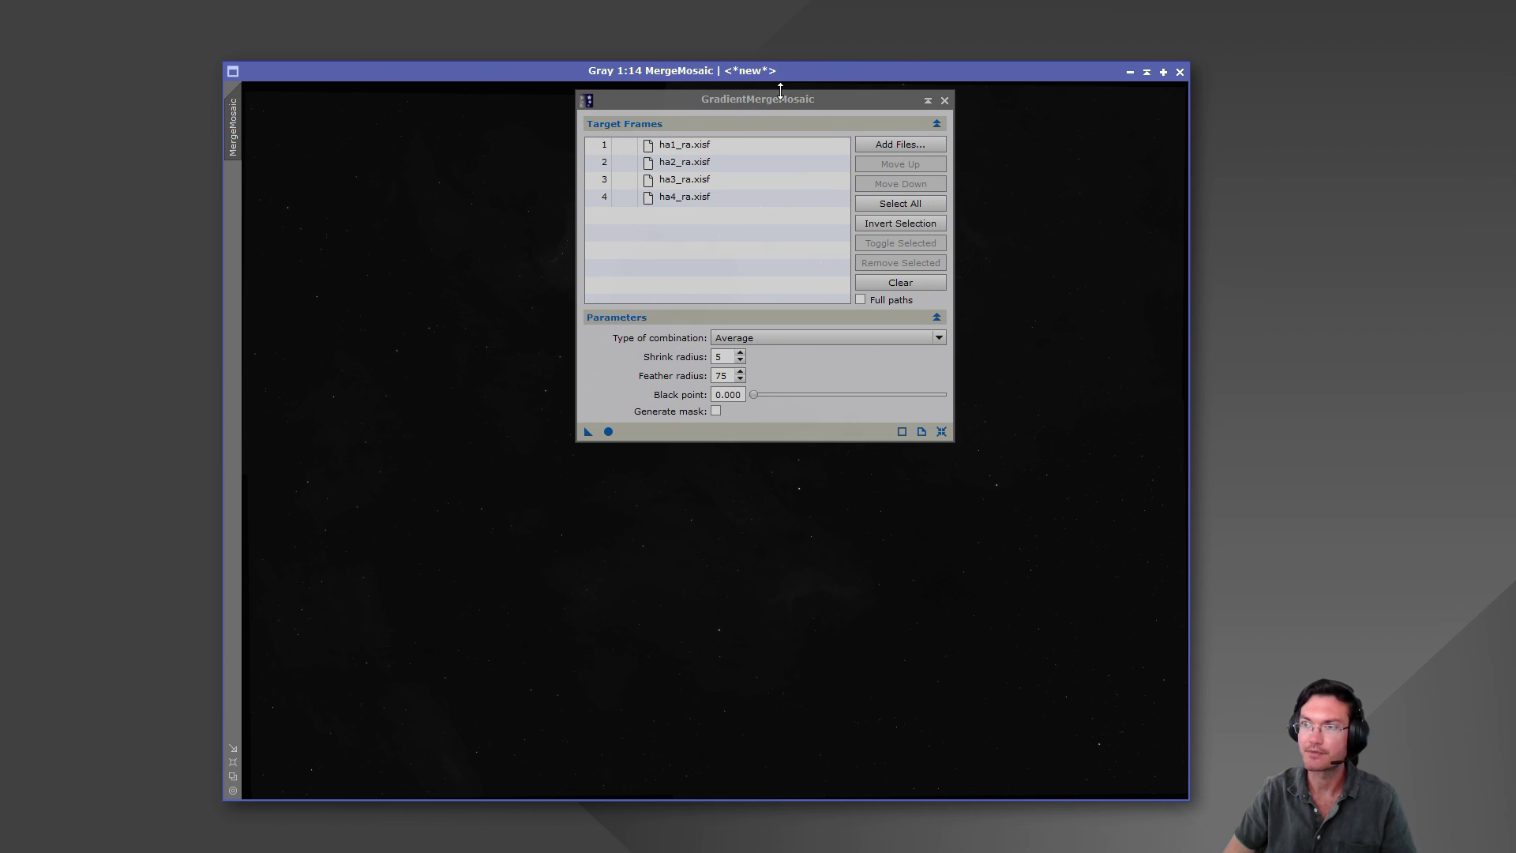
Step: Close GradientMergeMosaic and apply an STF auto-stretch (Ctrl+A) to the mosaic
{"action": "left_click", "coordinate": [944, 101]}
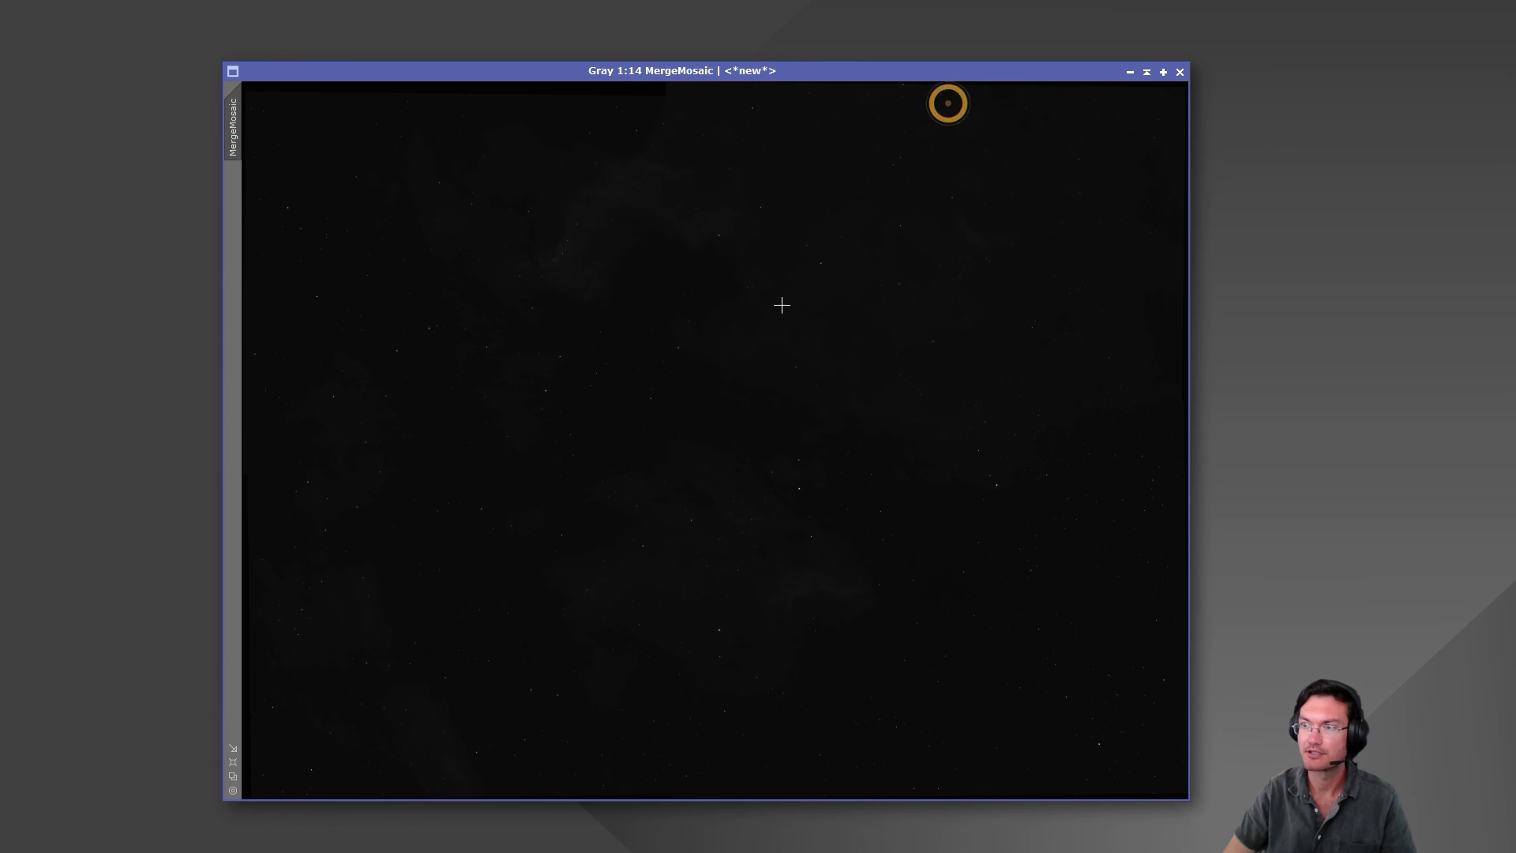
{"action": "key", "text": "ctrl+a"}
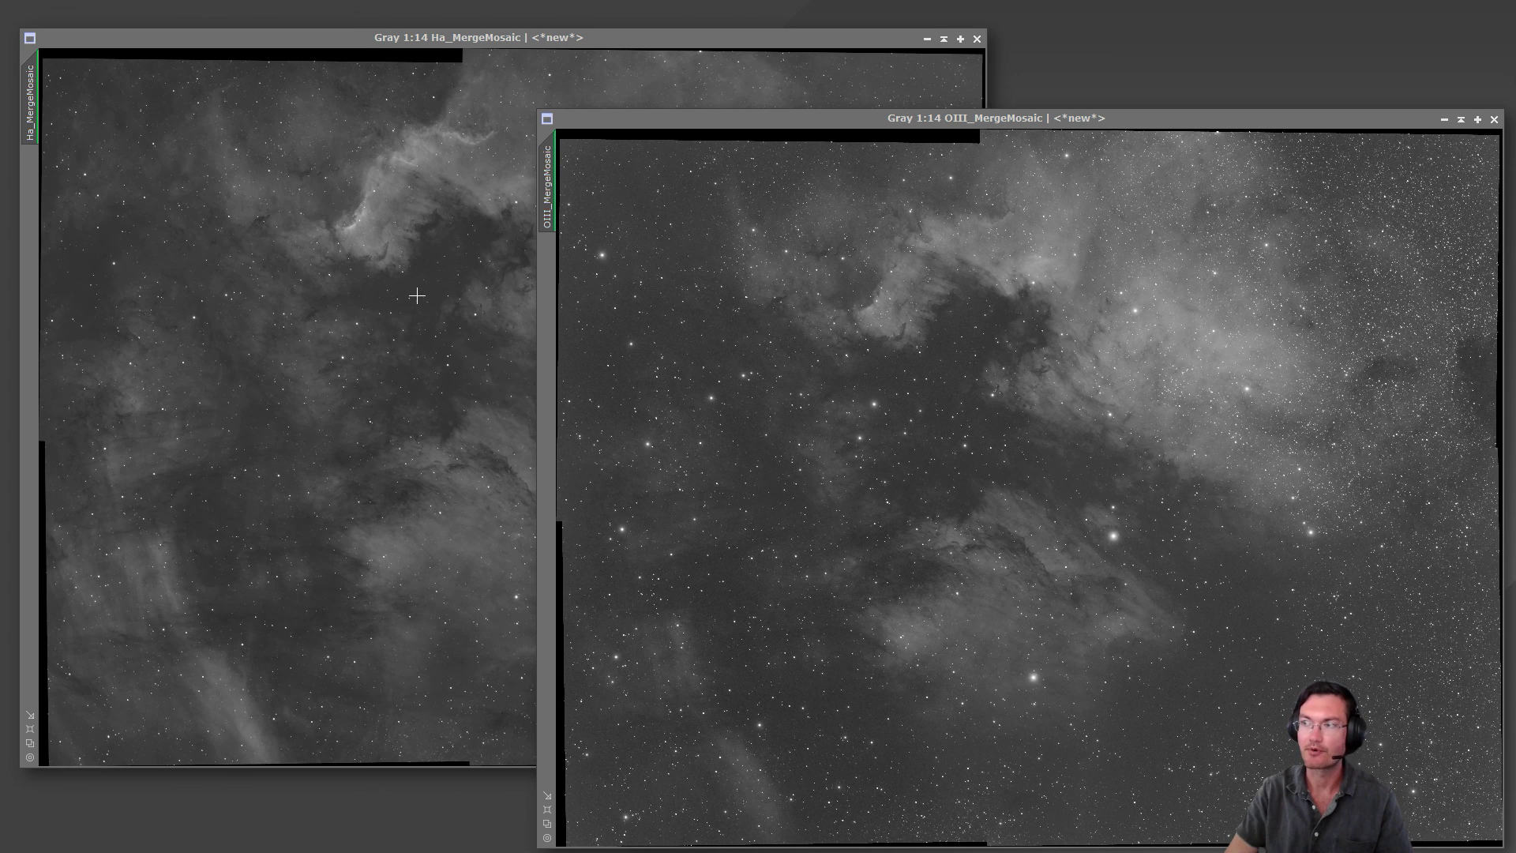
Step: Open DynamicCrop on Ha_MergeMosaic and draw a 16548 × 12306 box over the whole image
{"action": "left_click", "coordinate": [466, 97]}
{"action": "right_click", "coordinate": [460, 95]}
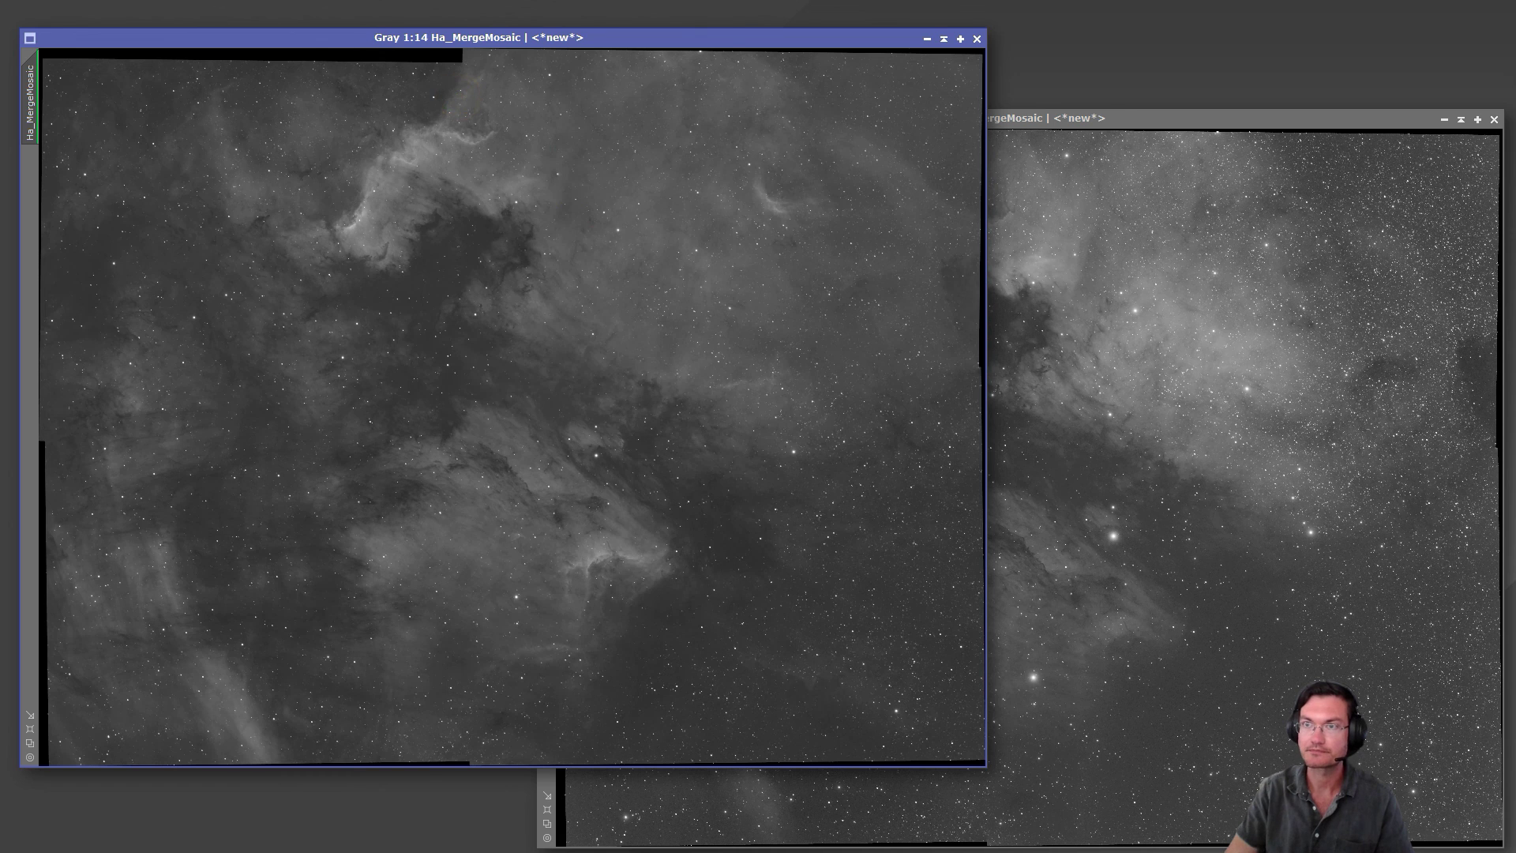
{"action": "mouse_move", "coordinate": [331, 2]}
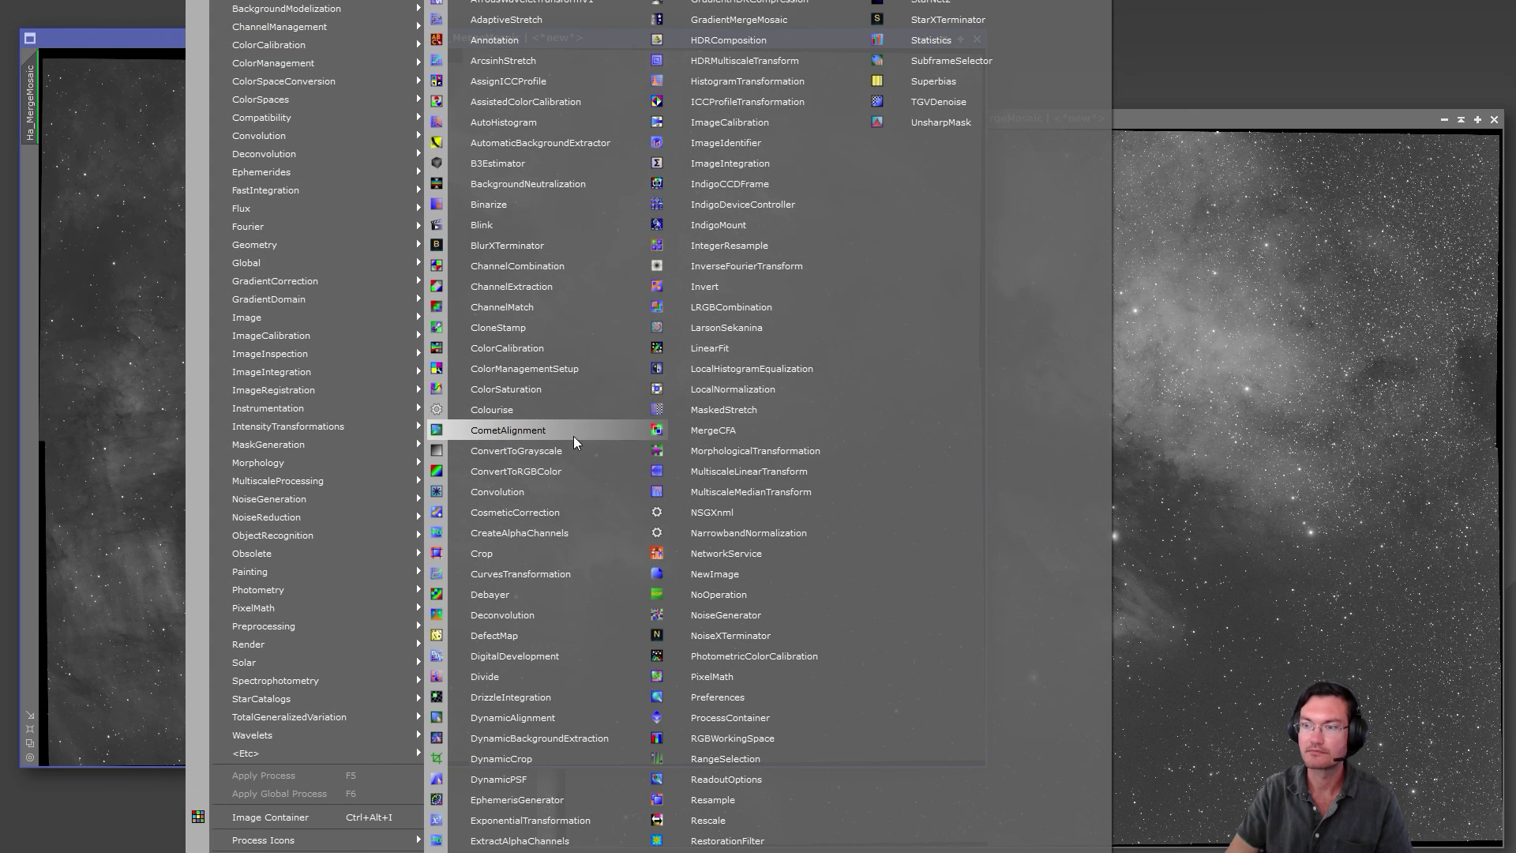
{"action": "left_click", "coordinate": [532, 759]}
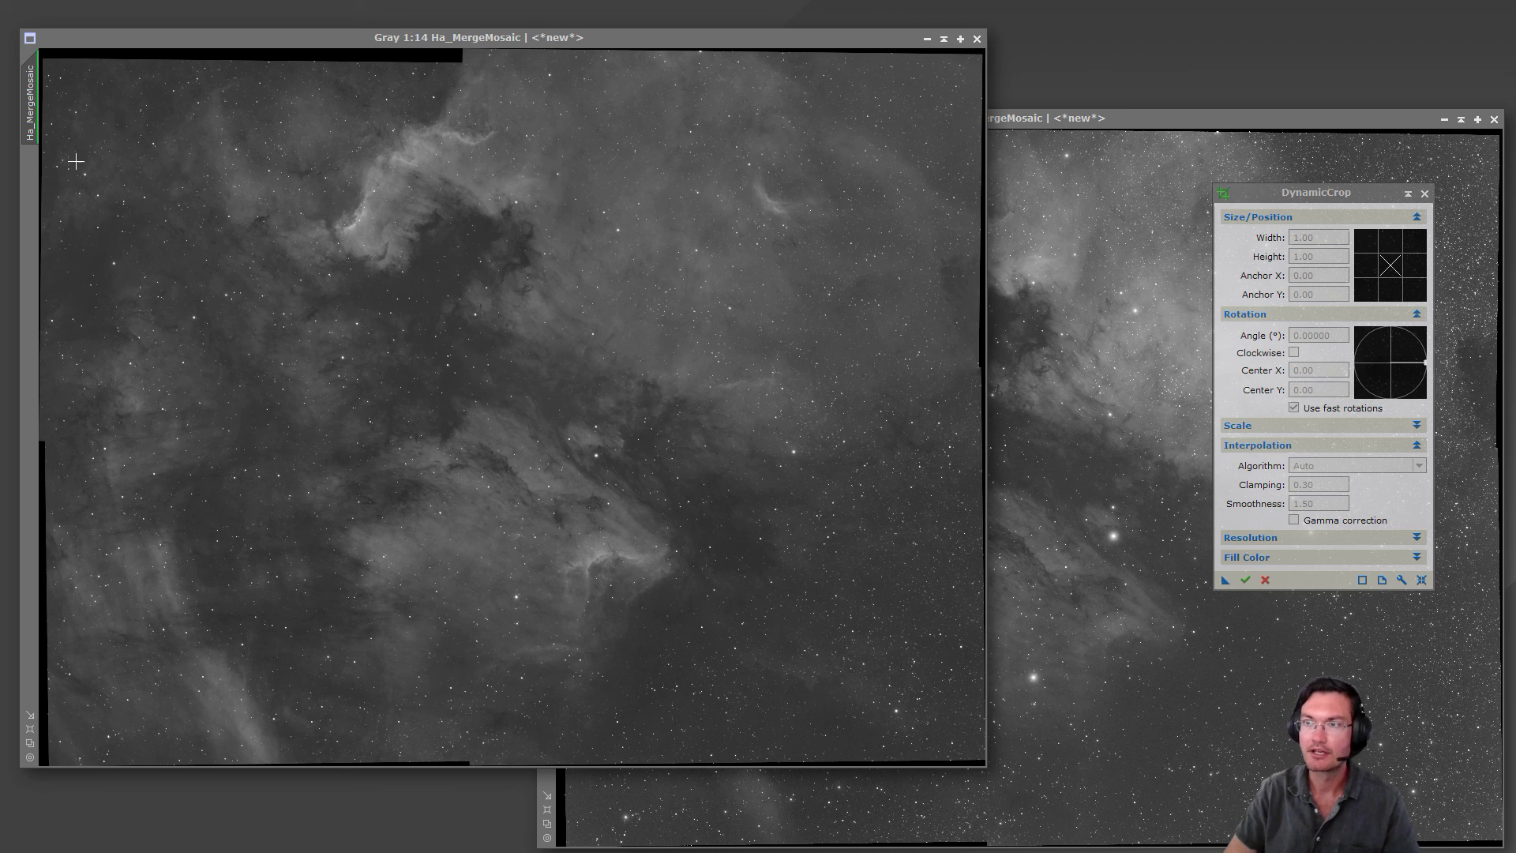
{"action": "left_click_drag", "start_coordinate": [46, 61], "coordinate": [978, 754]}
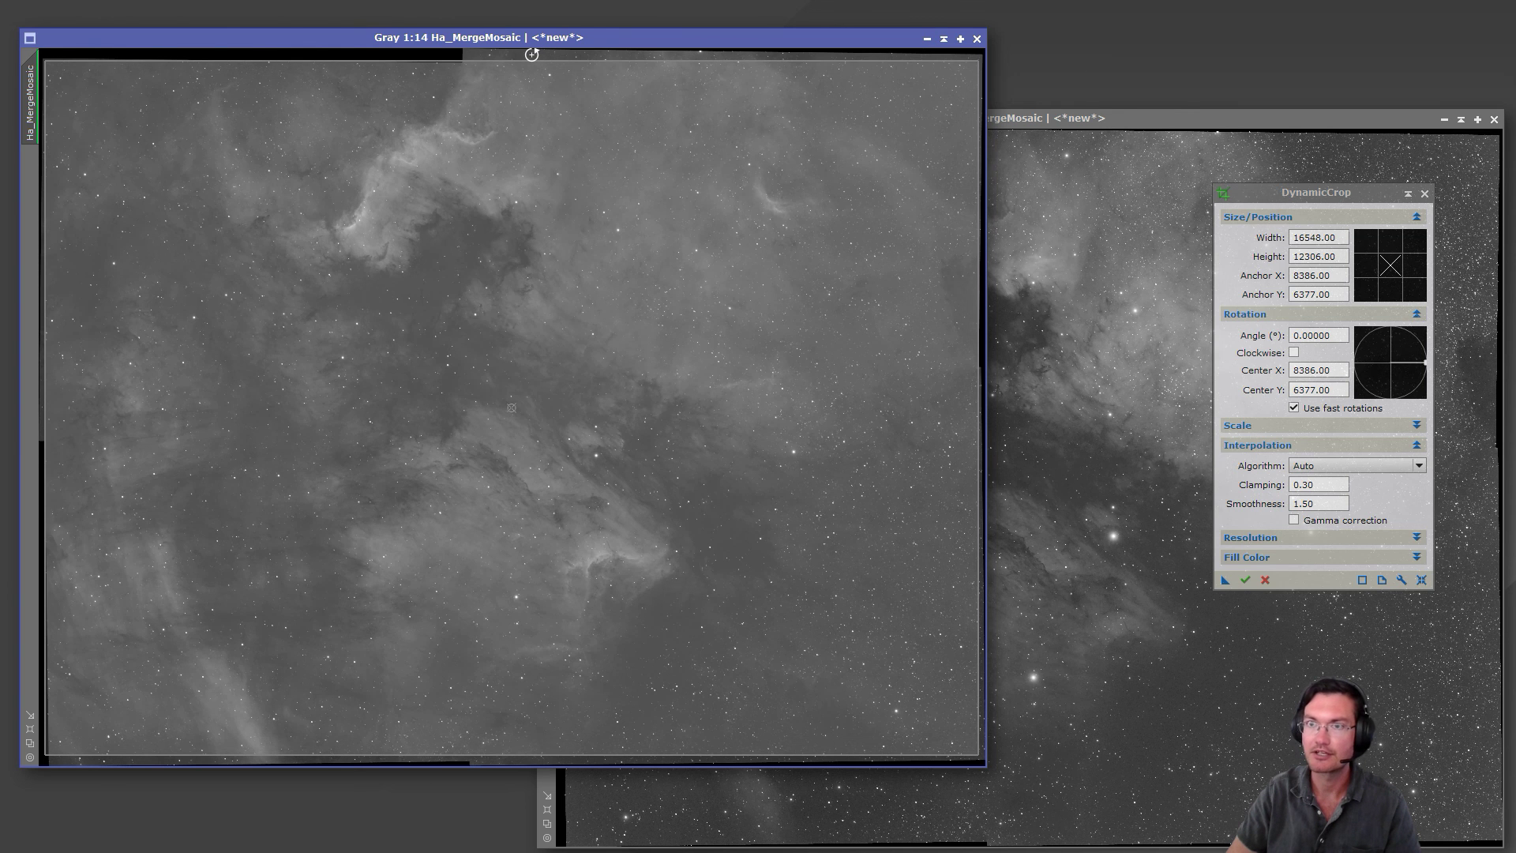
Step: Enlarge the Ha mosaic window and rotate the crop box 0.57658° to match the mosaic
{"action": "left_click_drag", "start_coordinate": [525, 37], "coordinate": [510, 14]}
{"action": "left_click_drag", "start_coordinate": [973, 740], "coordinate": [1474, 835]}
{"action": "scroll", "coordinate": [667, 525], "scroll_direction": "up", "scroll_amount": 1}
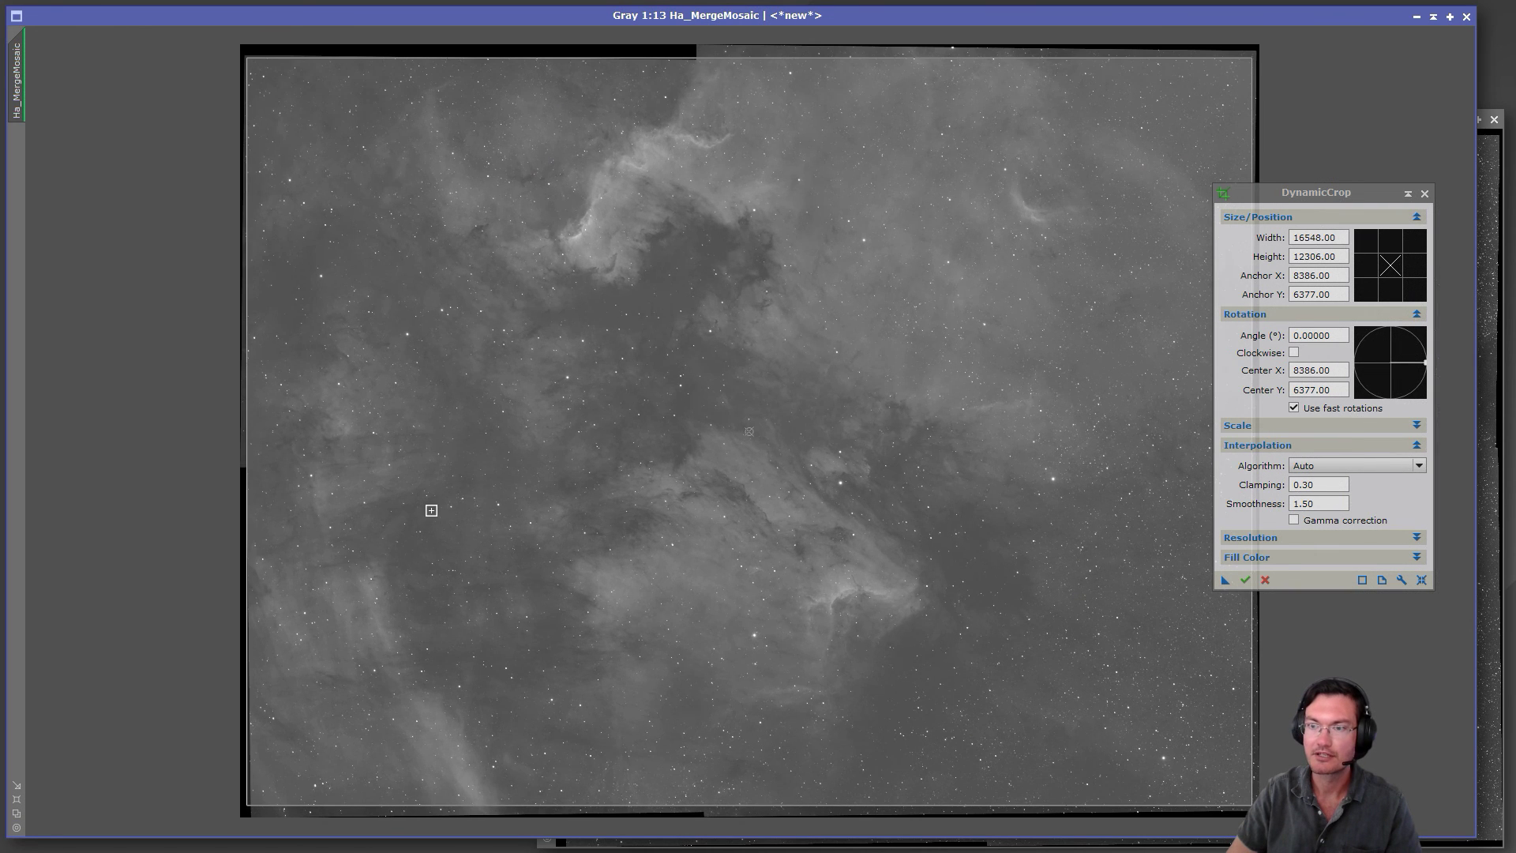
{"action": "scroll", "coordinate": [431, 511], "scroll_direction": "up", "scroll_amount": 1}
{"action": "mouse_move", "coordinate": [115, 446]}
{"action": "left_mouse_down"}
{"action": "mouse_move", "coordinate": [134, 425]}
{"action": "mouse_move", "coordinate": [132, 358]}
{"action": "mouse_move", "coordinate": [91, 566]}
{"action": "mouse_move", "coordinate": [182, 315]}
{"action": "mouse_move", "coordinate": [98, 522]}
{"action": "mouse_move", "coordinate": [146, 332]}
{"action": "mouse_move", "coordinate": [122, 454]}
{"action": "left_mouse_up"}
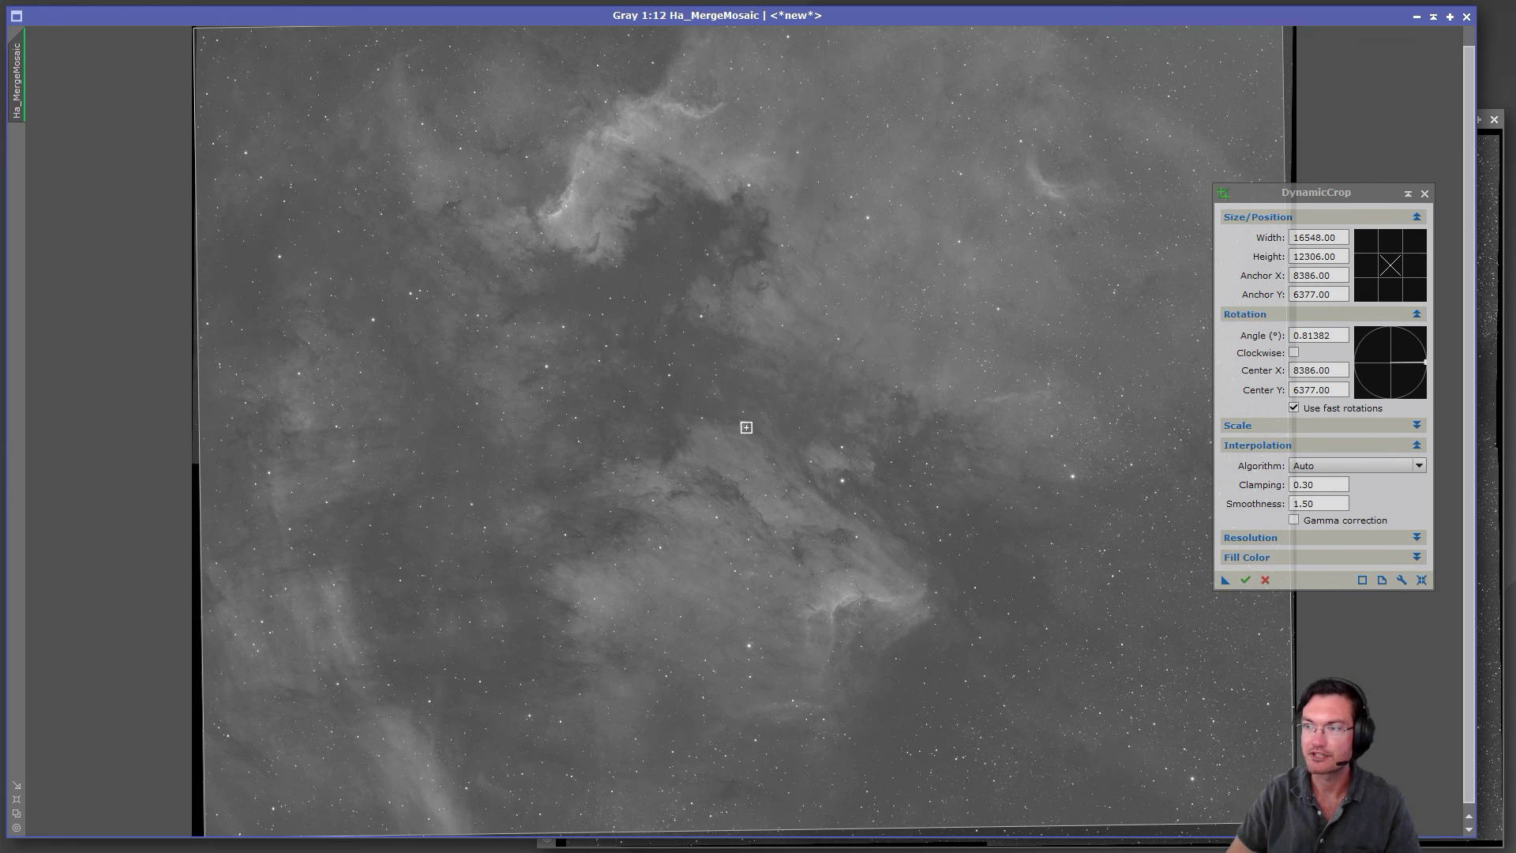
{"action": "left_click_drag", "start_coordinate": [125, 484], "coordinate": [133, 481]}
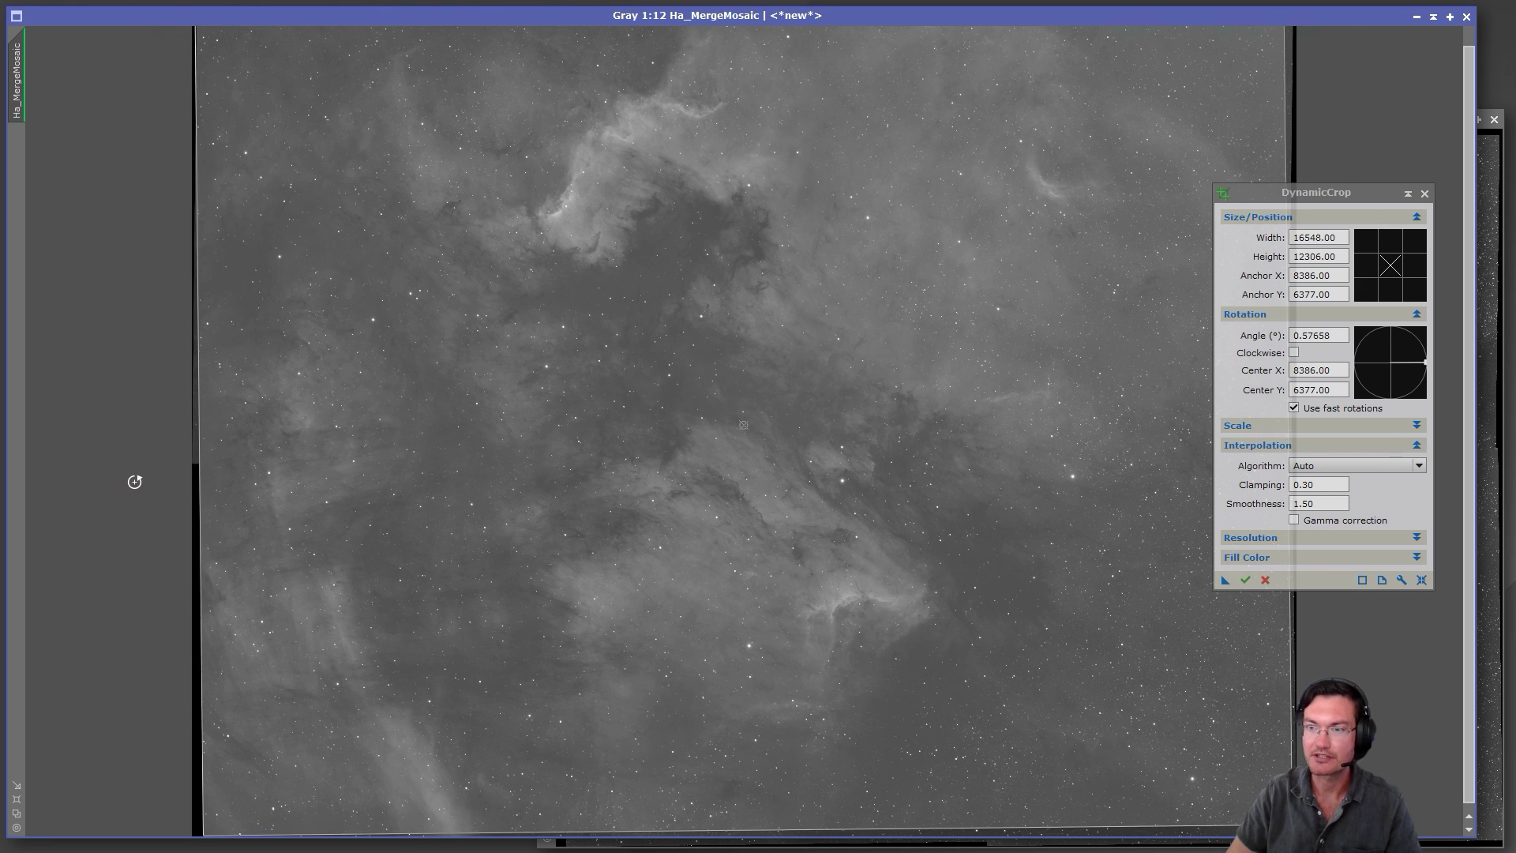
{"action": "scroll", "coordinate": [130, 657], "scroll_direction": "up", "scroll_amount": 3}
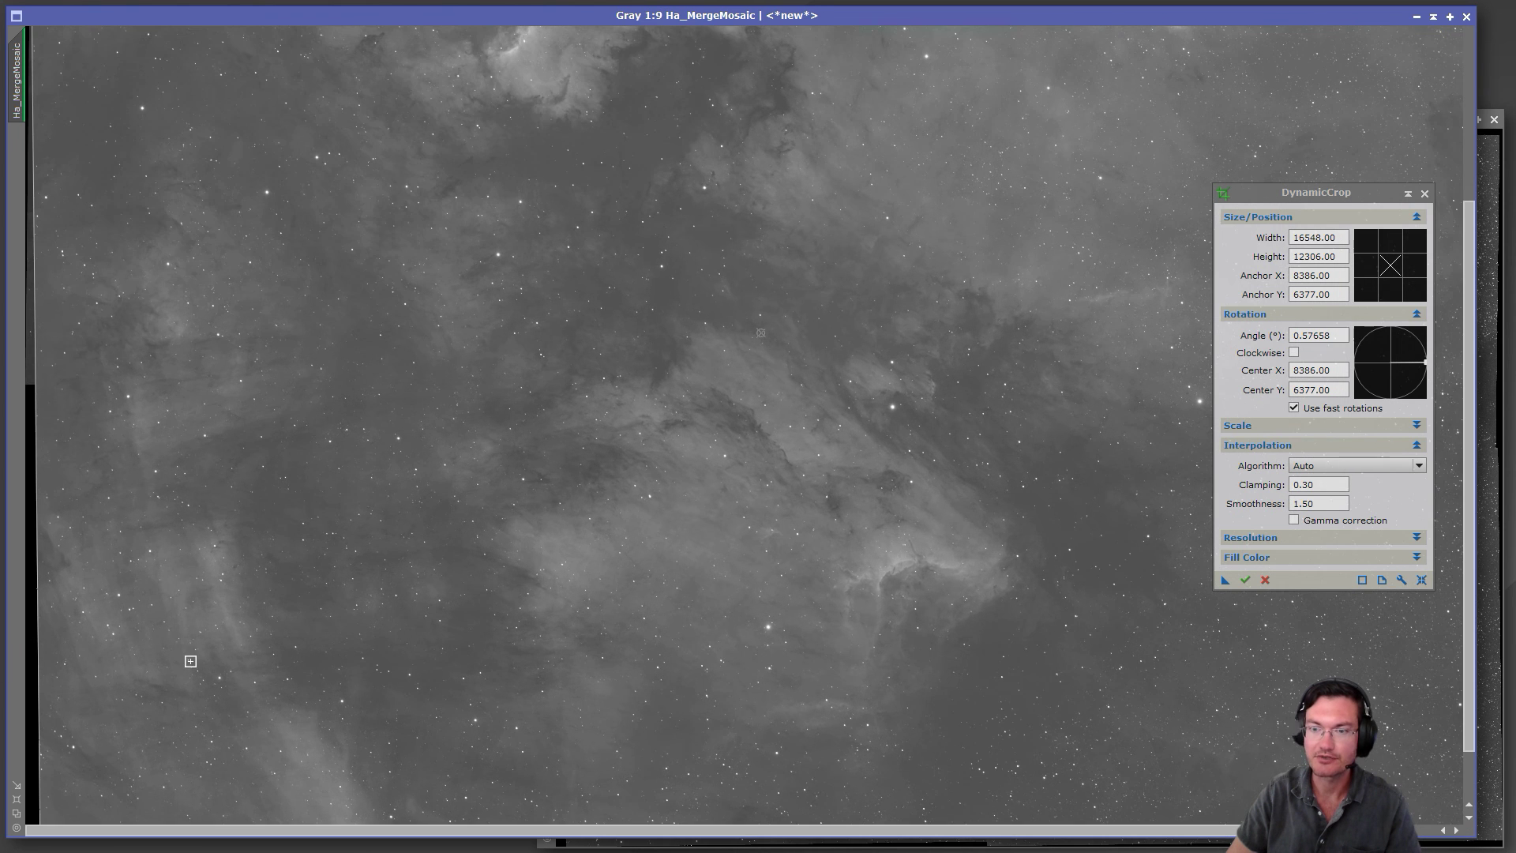
{"action": "scroll", "coordinate": [95, 636], "scroll_direction": "down", "scroll_amount": 3}
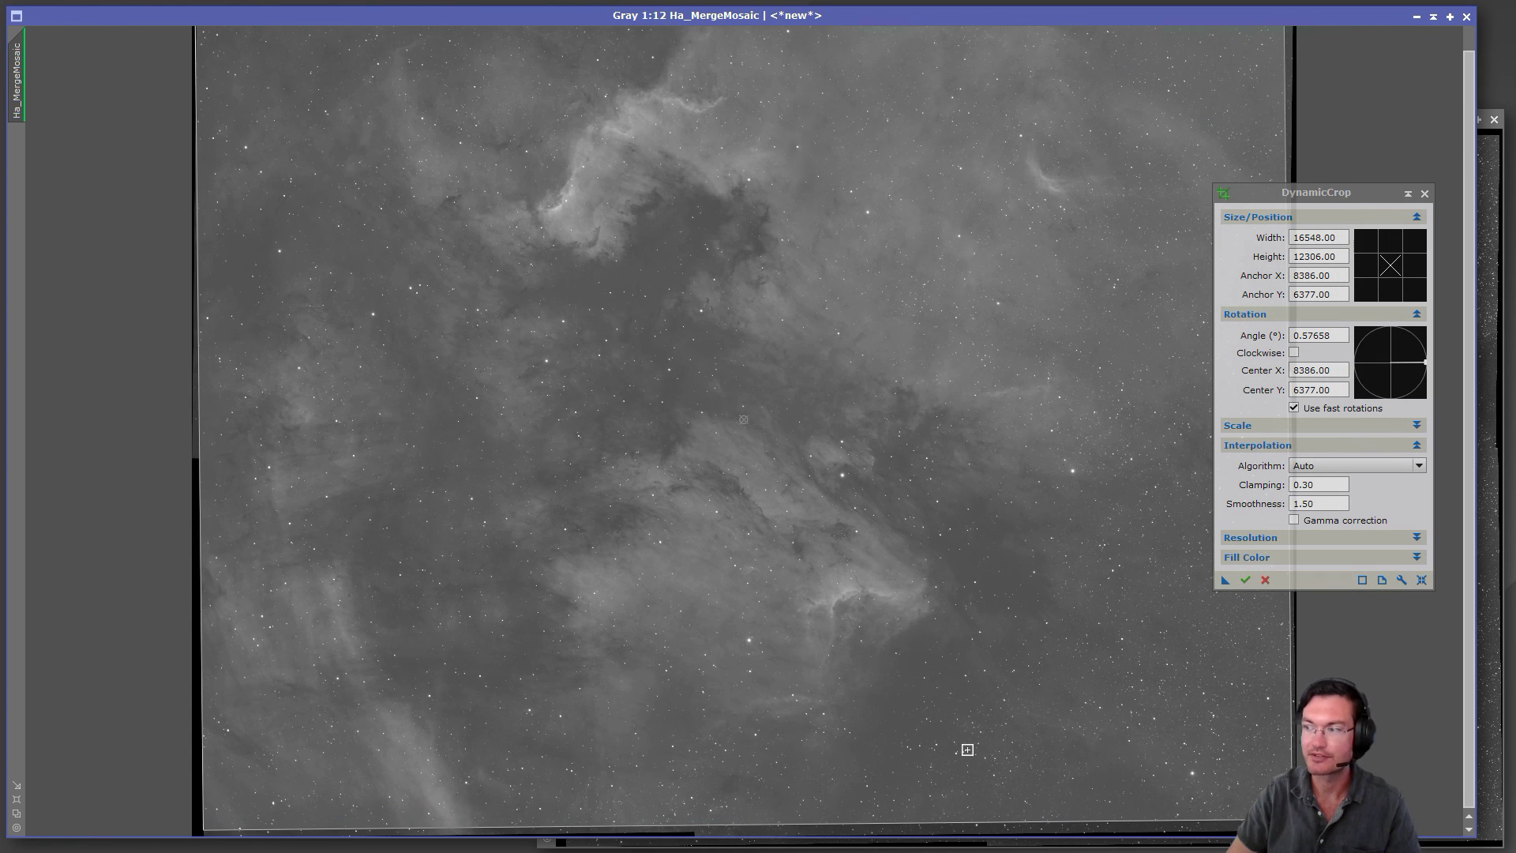
{"action": "scroll", "coordinate": [1078, 730], "scroll_direction": "down", "scroll_amount": 1}
Step: Pull the crop edges in to 16510.03 × 12241.13 at 8403.07, 6409.26, then hide DynamicCrop
{"action": "left_click_drag", "start_coordinate": [1297, 195], "coordinate": [1406, 204]}
{"action": "left_click_drag", "start_coordinate": [1249, 345], "coordinate": [1248, 346]}
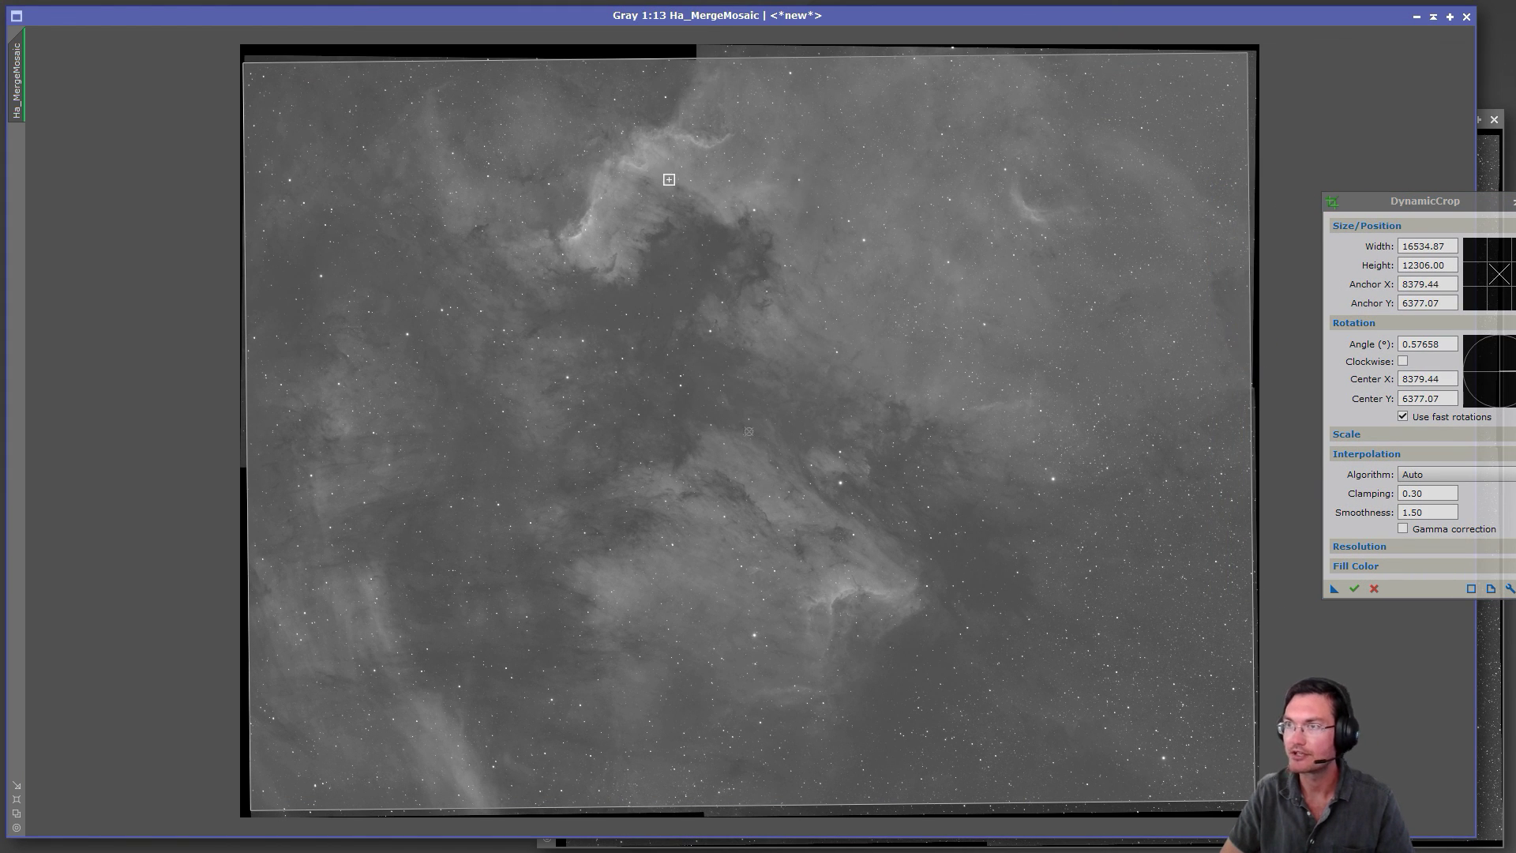
{"action": "left_click_drag", "start_coordinate": [653, 55], "coordinate": [653, 61]}
{"action": "scroll", "coordinate": [149, 105], "scroll_direction": "up", "scroll_amount": 4}
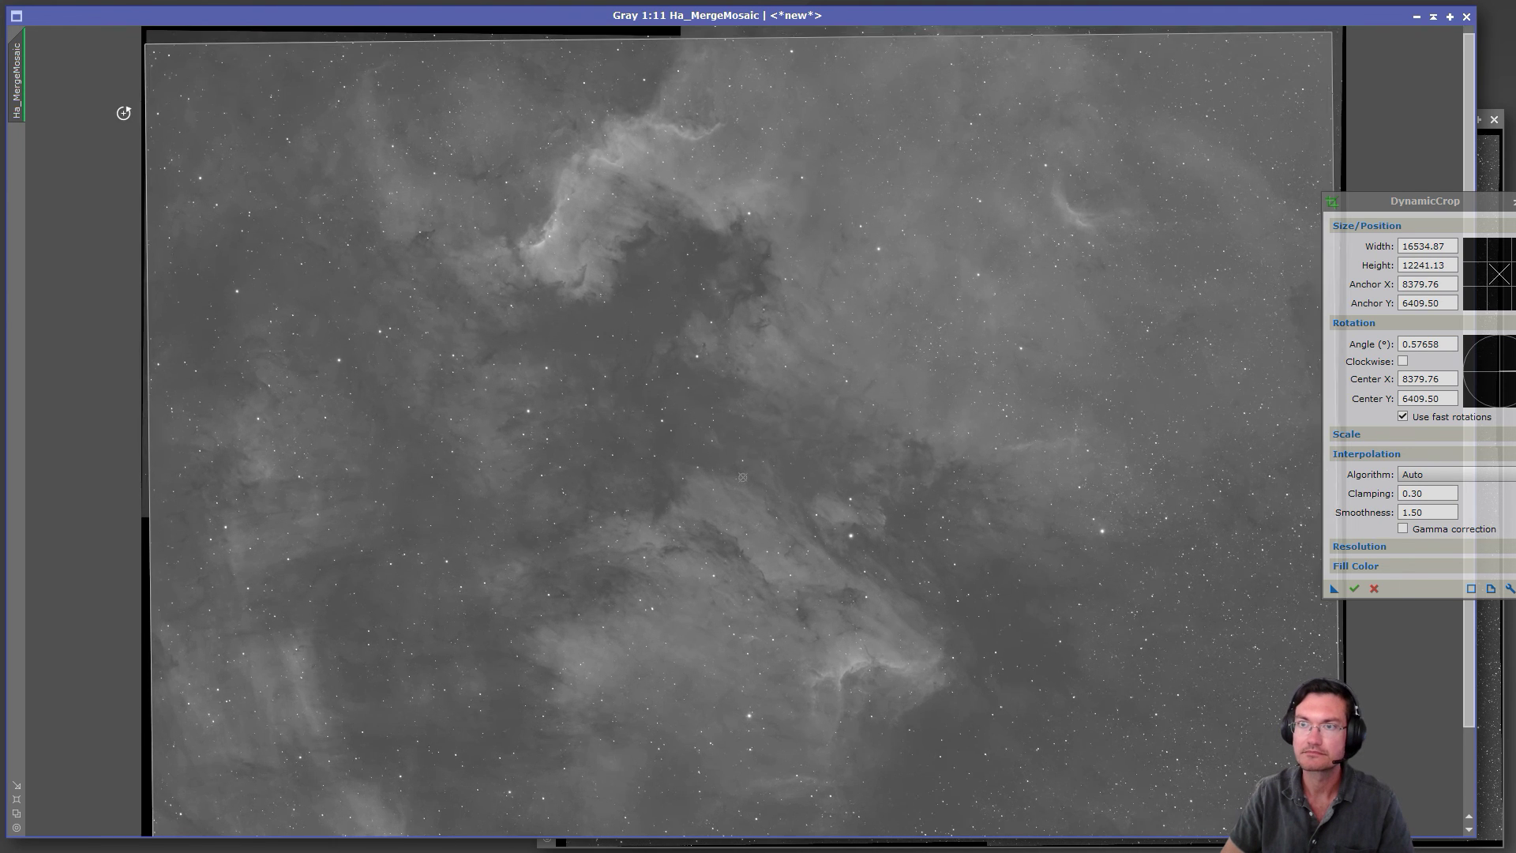
{"action": "left_click", "coordinate": [702, 833]}
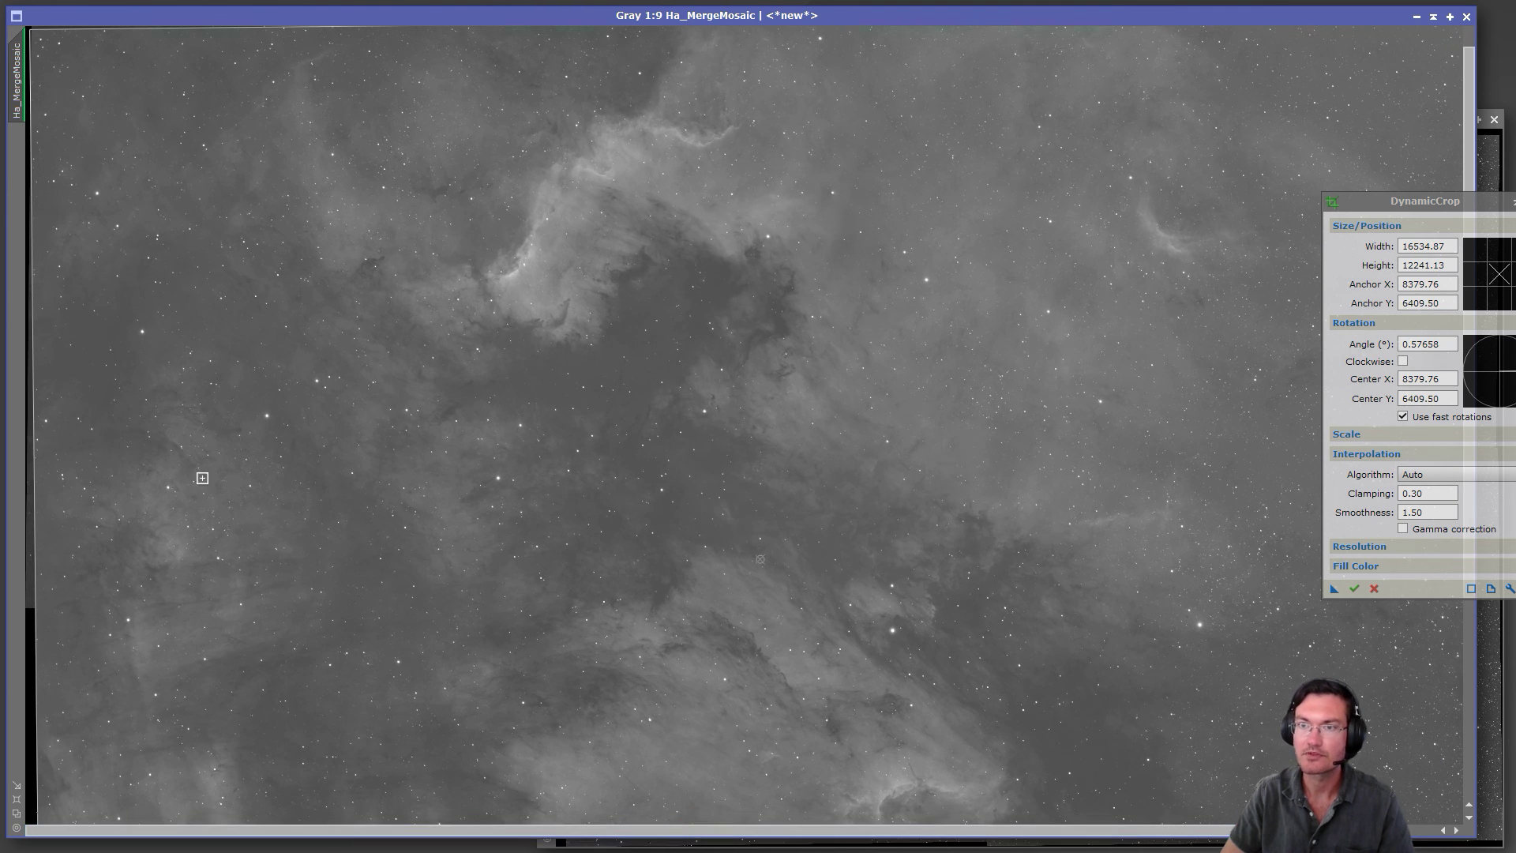
{"action": "left_click_drag", "start_coordinate": [32, 179], "coordinate": [35, 179]}
{"action": "scroll", "coordinate": [351, 588], "scroll_direction": "down", "scroll_amount": 2}
{"action": "scroll", "coordinate": [351, 588], "scroll_direction": "down", "scroll_amount": 2}
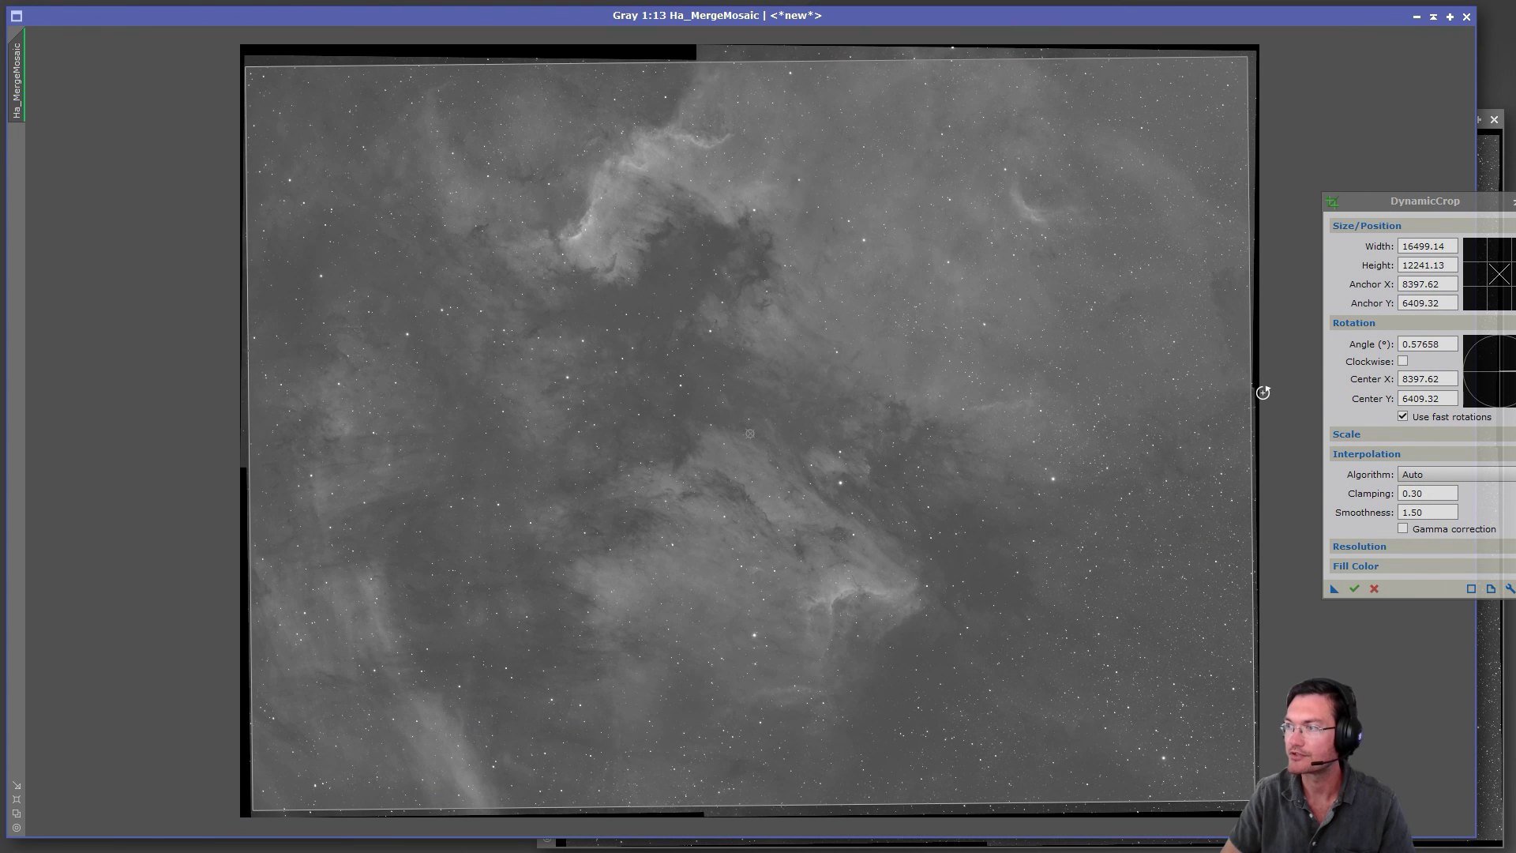
{"action": "scroll", "coordinate": [1263, 392], "scroll_direction": "up", "scroll_amount": 2}
{"action": "double_click", "coordinate": [1413, 203]}
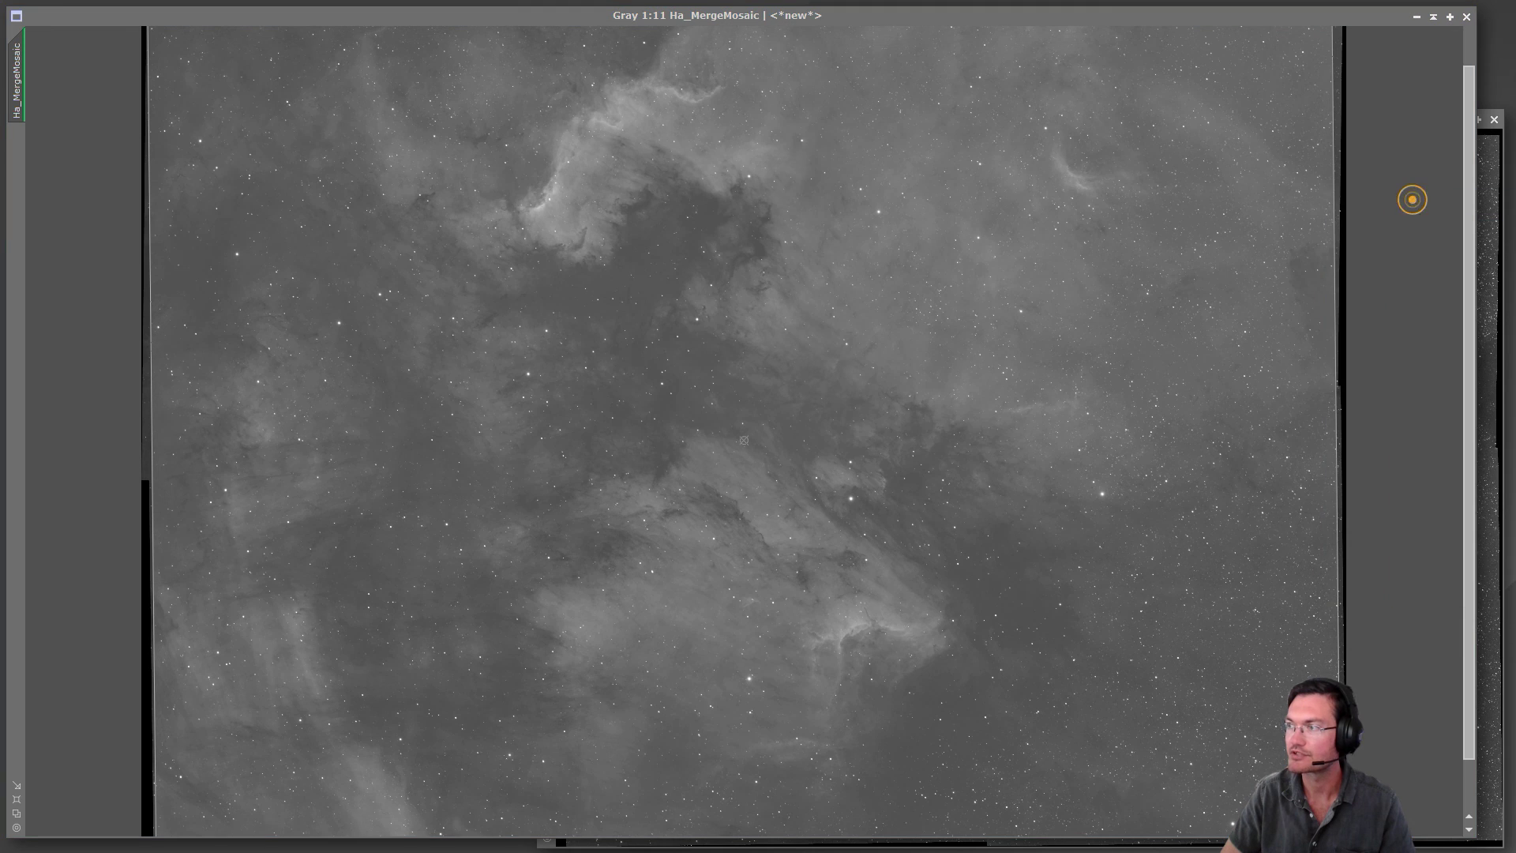
{"action": "left_click", "coordinate": [1332, 387]}
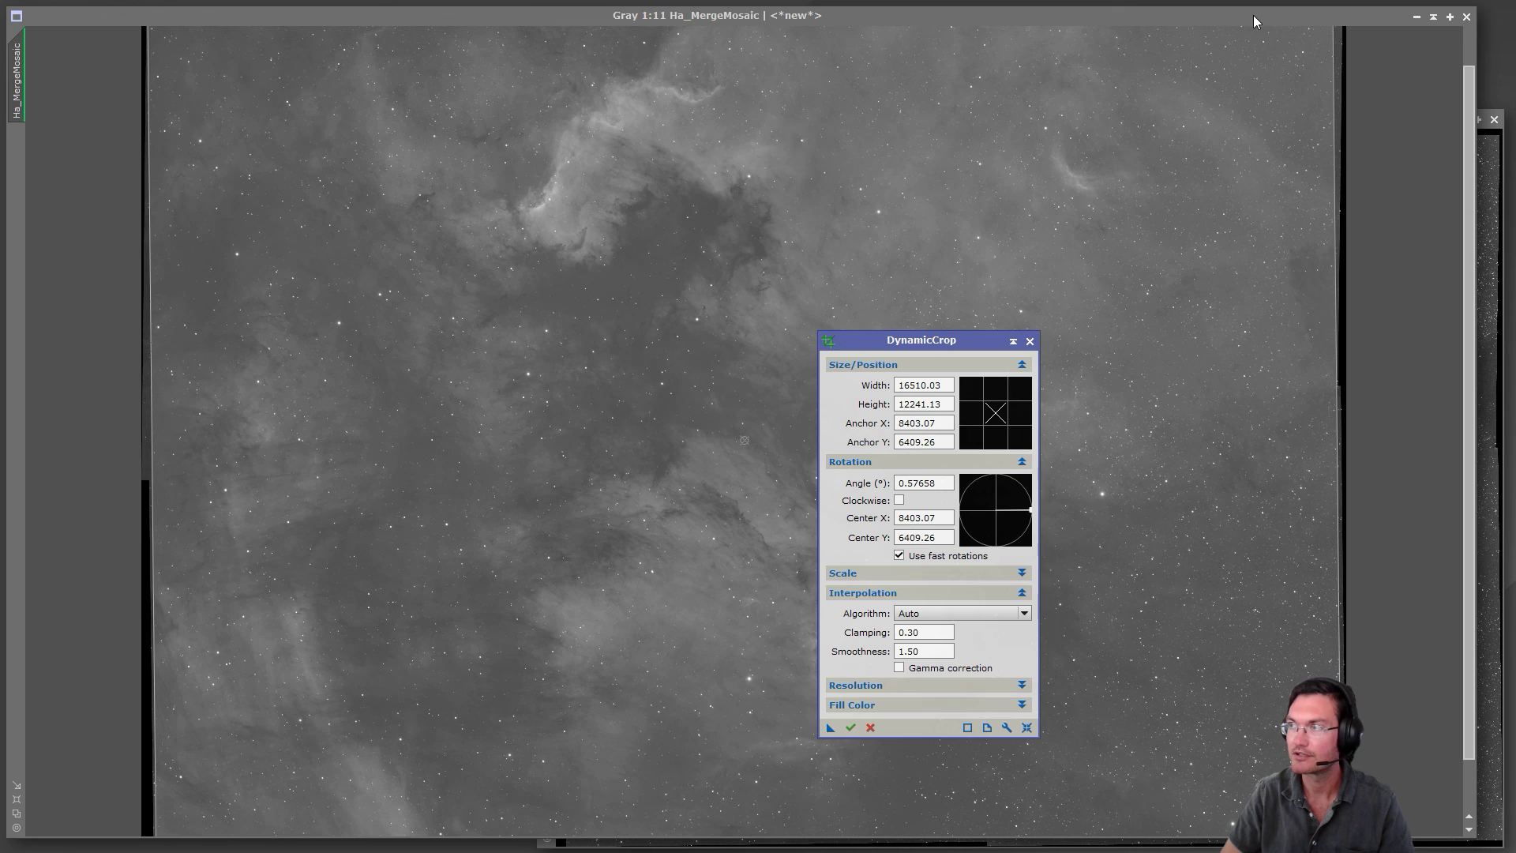
Step: Tighten the crop's top edge, apply it to OIII_MergeMosaic, and crop Ha_MergeMosaic to 16510.03 × 12252.13 at 0.57658°
{"action": "left_click_drag", "start_coordinate": [1472, 305], "coordinate": [1457, 175]}
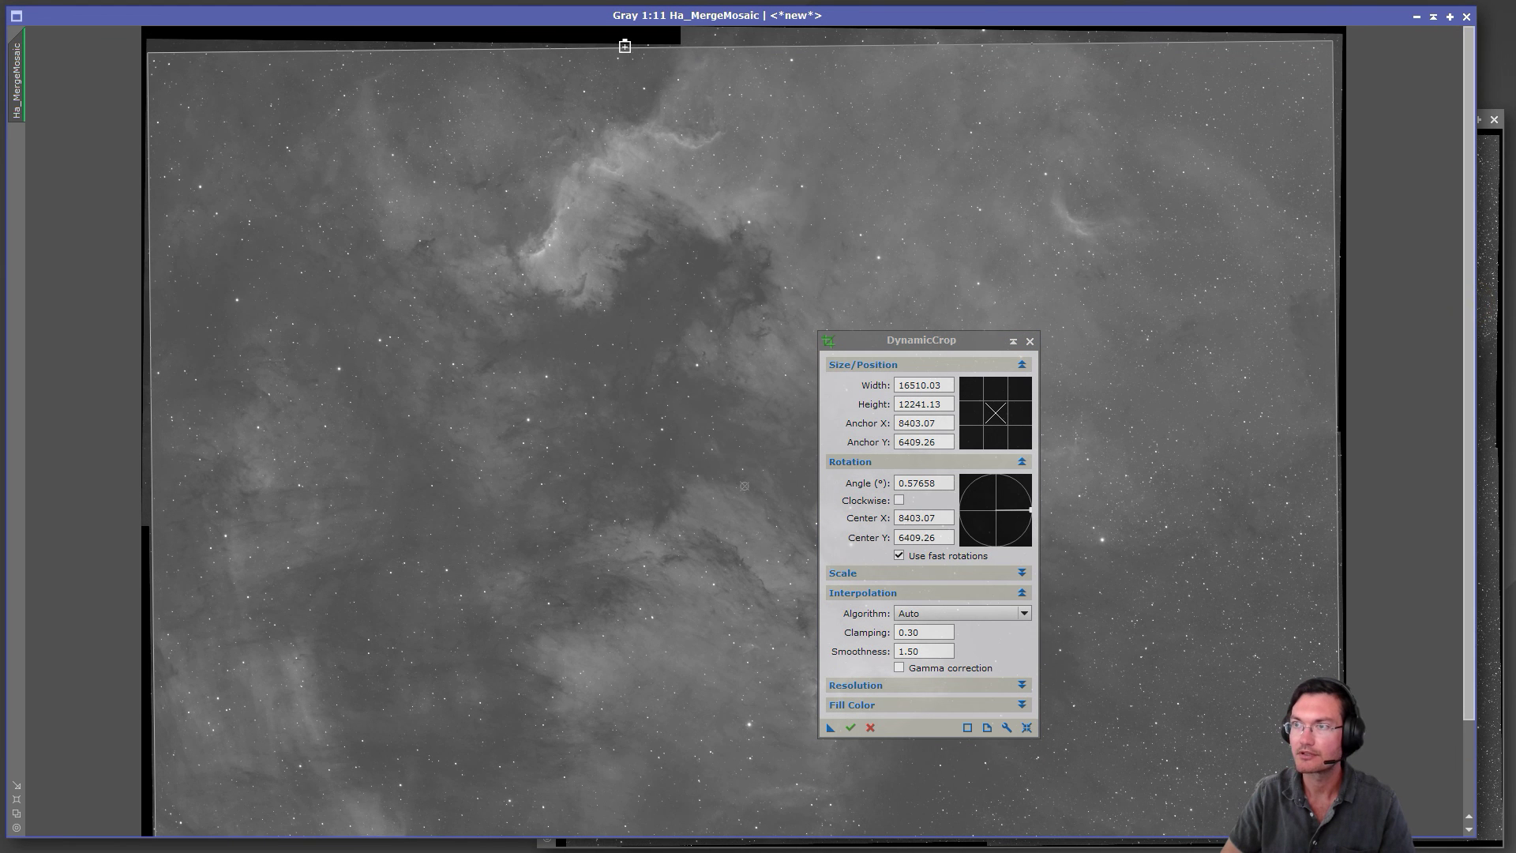
{"action": "left_click_drag", "start_coordinate": [624, 41], "coordinate": [624, 45]}
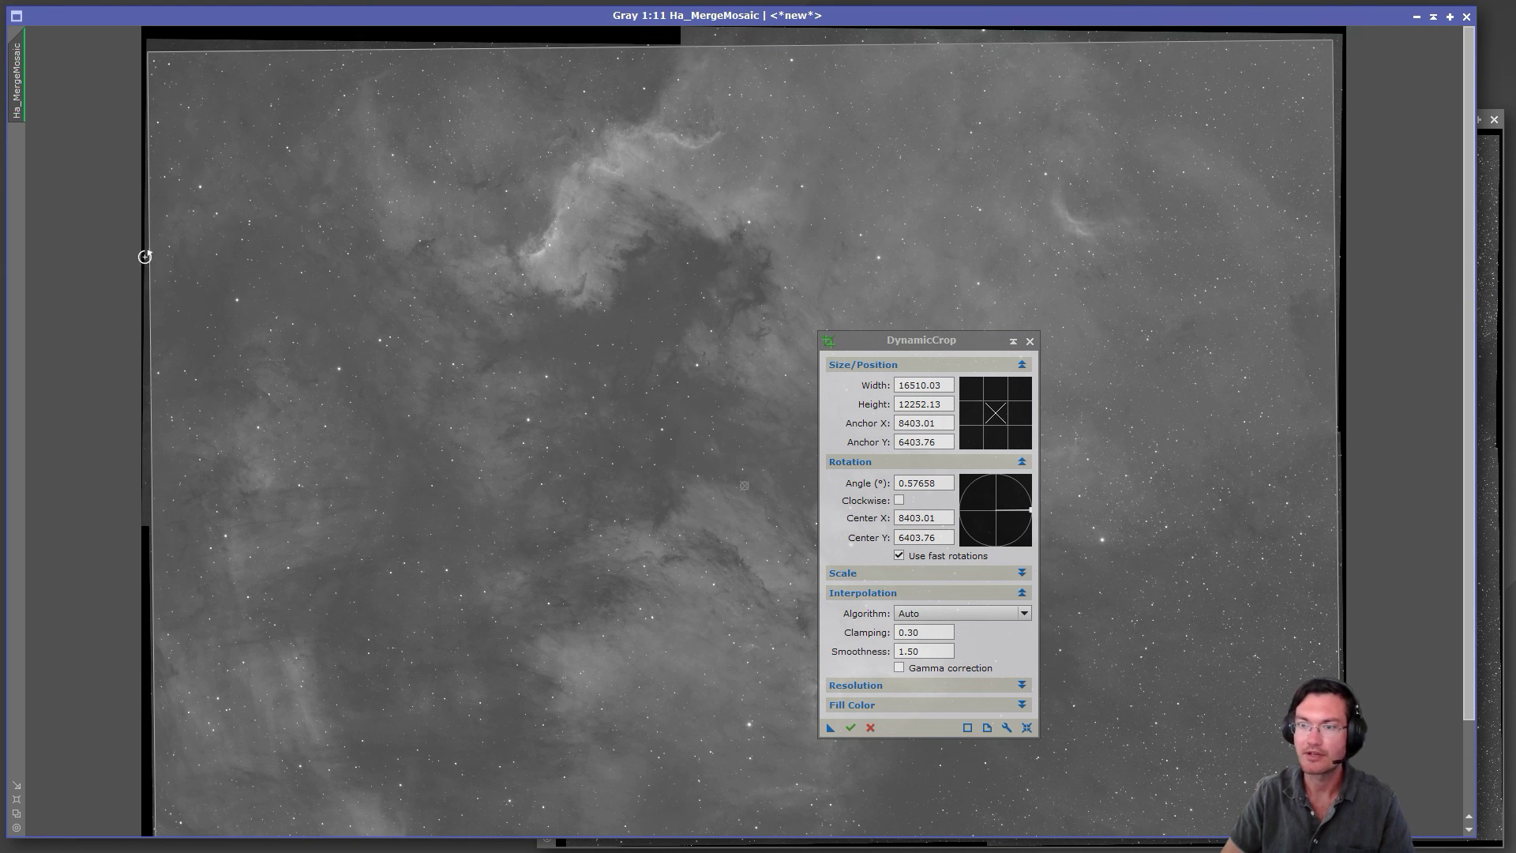
{"action": "left_click_drag", "start_coordinate": [907, 17], "coordinate": [489, 27]}
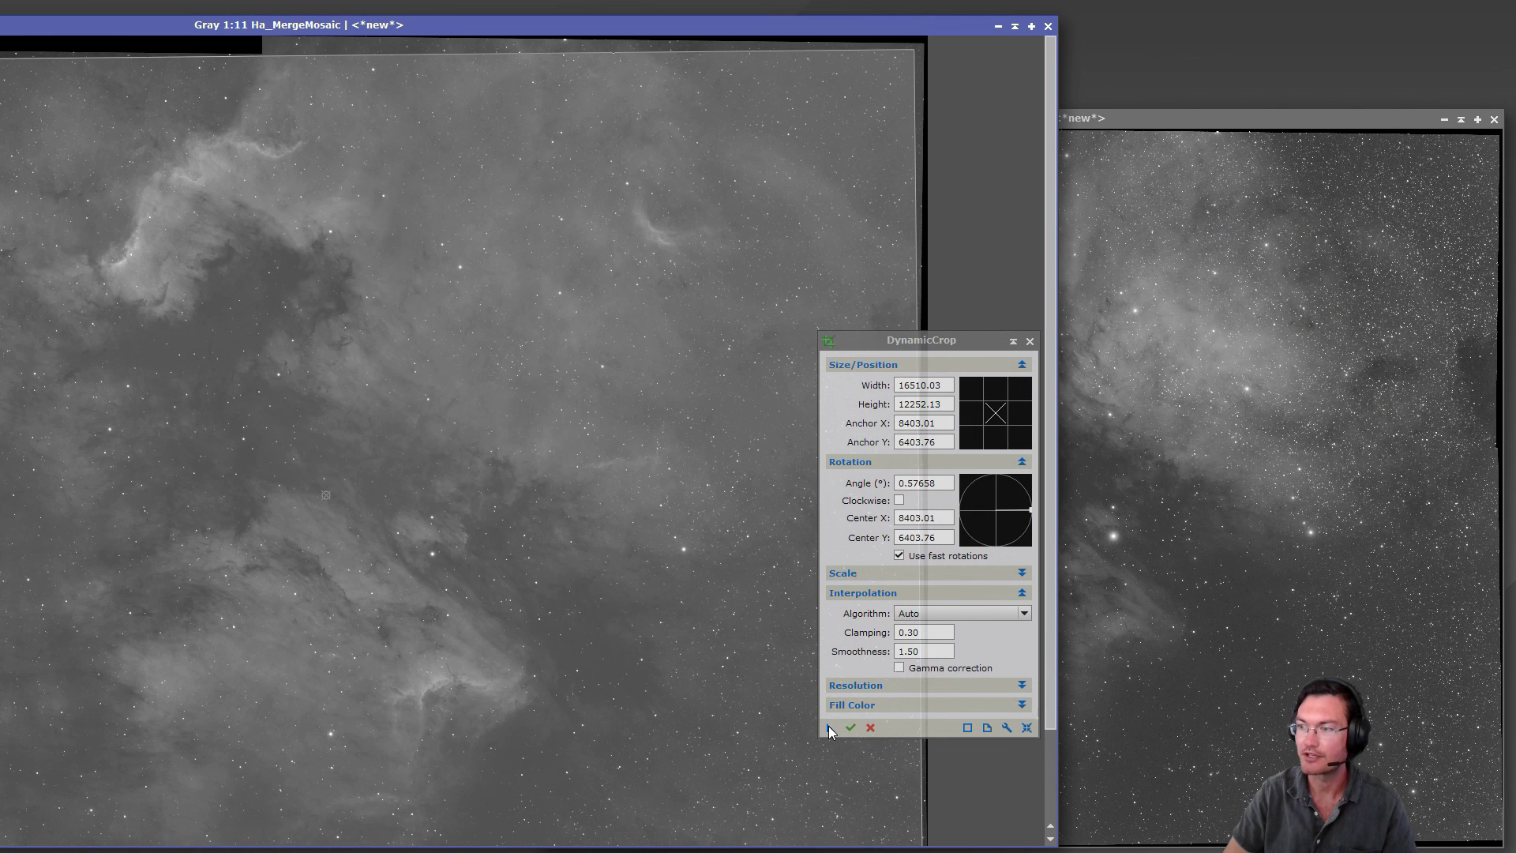
{"action": "left_click_drag", "start_coordinate": [829, 726], "coordinate": [1335, 556]}
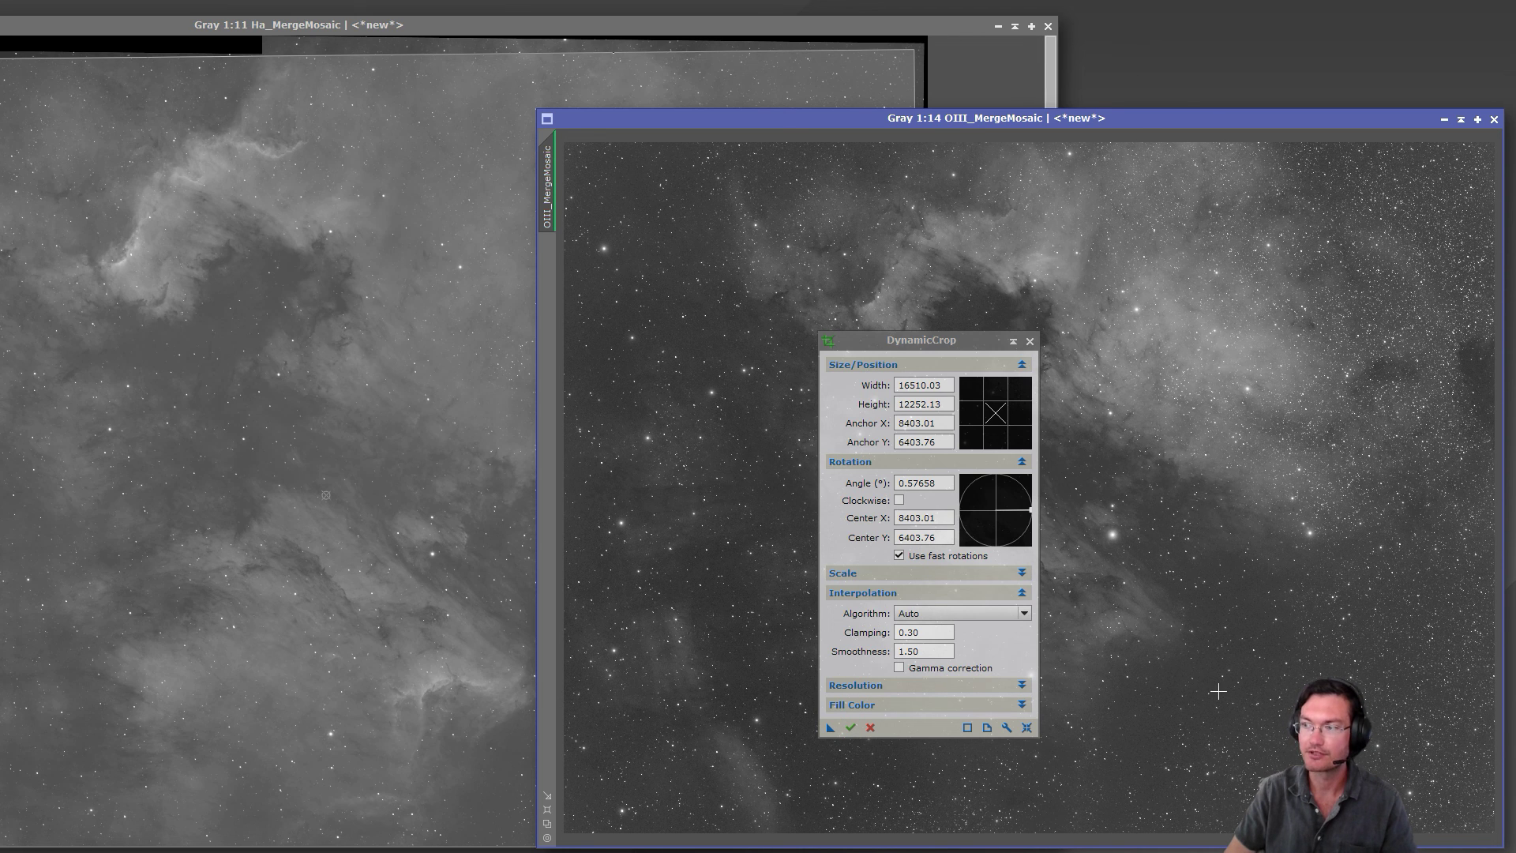
{"action": "left_click", "coordinate": [850, 728]}
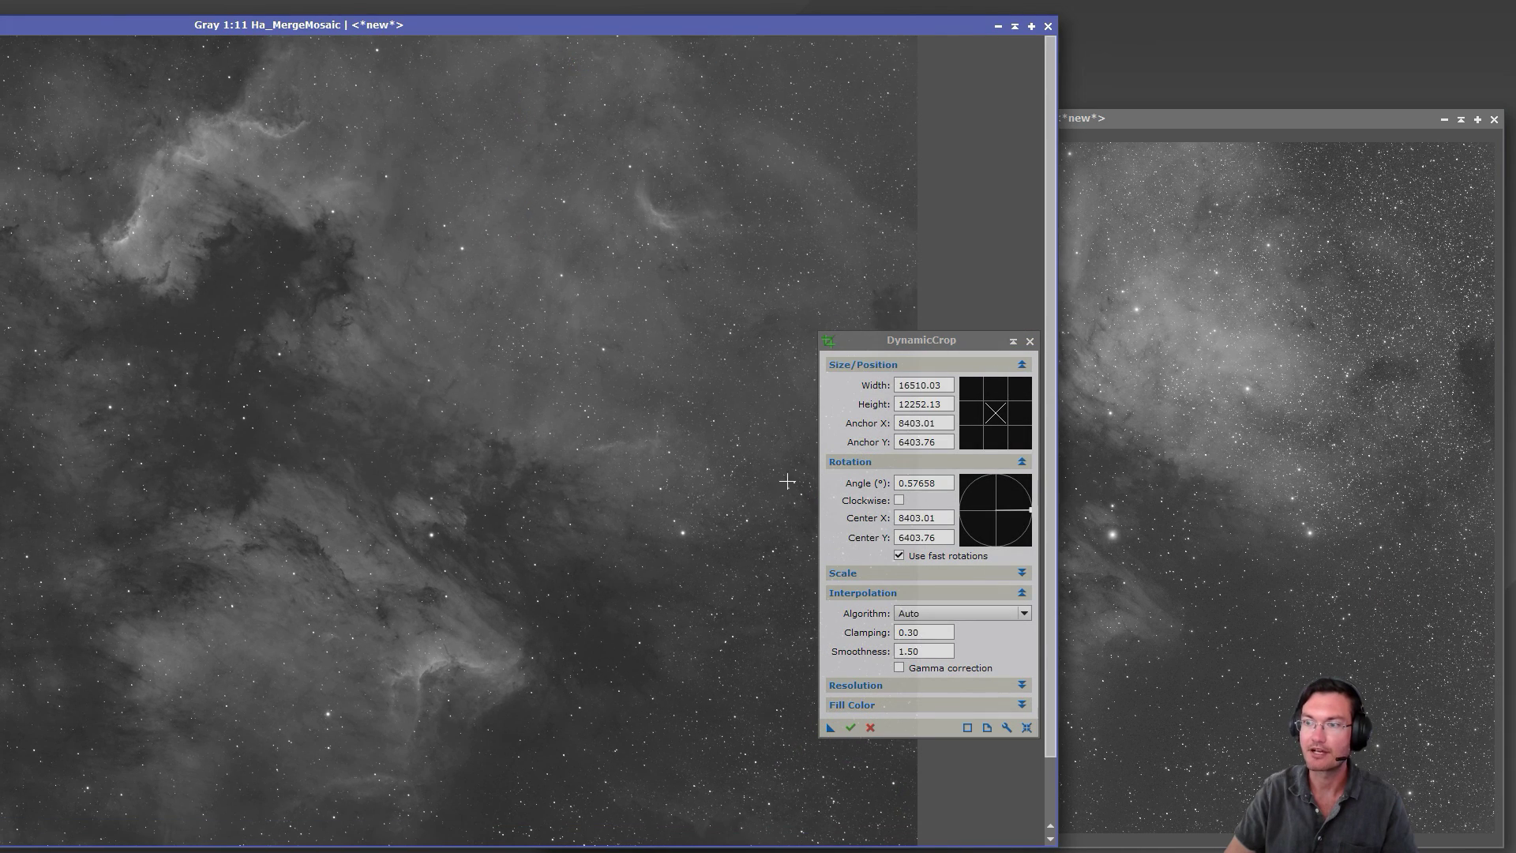
Step: Bring the Ha mosaic window to the front and close DynamicCrop
{"action": "left_click_drag", "start_coordinate": [542, 24], "coordinate": [1052, 17]}
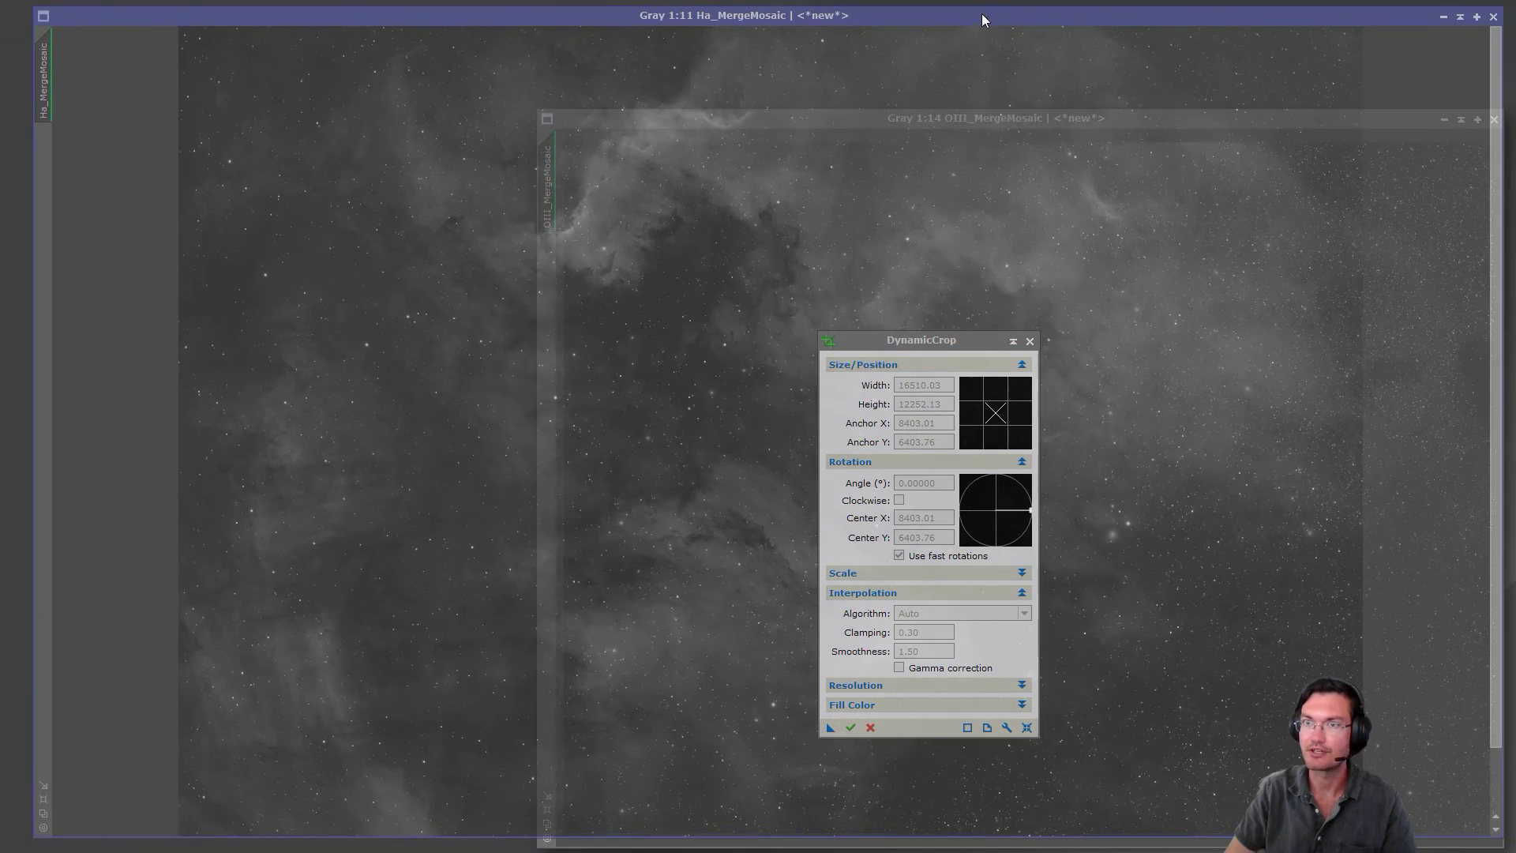
{"action": "left_click_drag", "start_coordinate": [982, 12], "coordinate": [975, 22]}
{"action": "scroll", "coordinate": [666, 339], "scroll_direction": "down", "scroll_amount": 2}
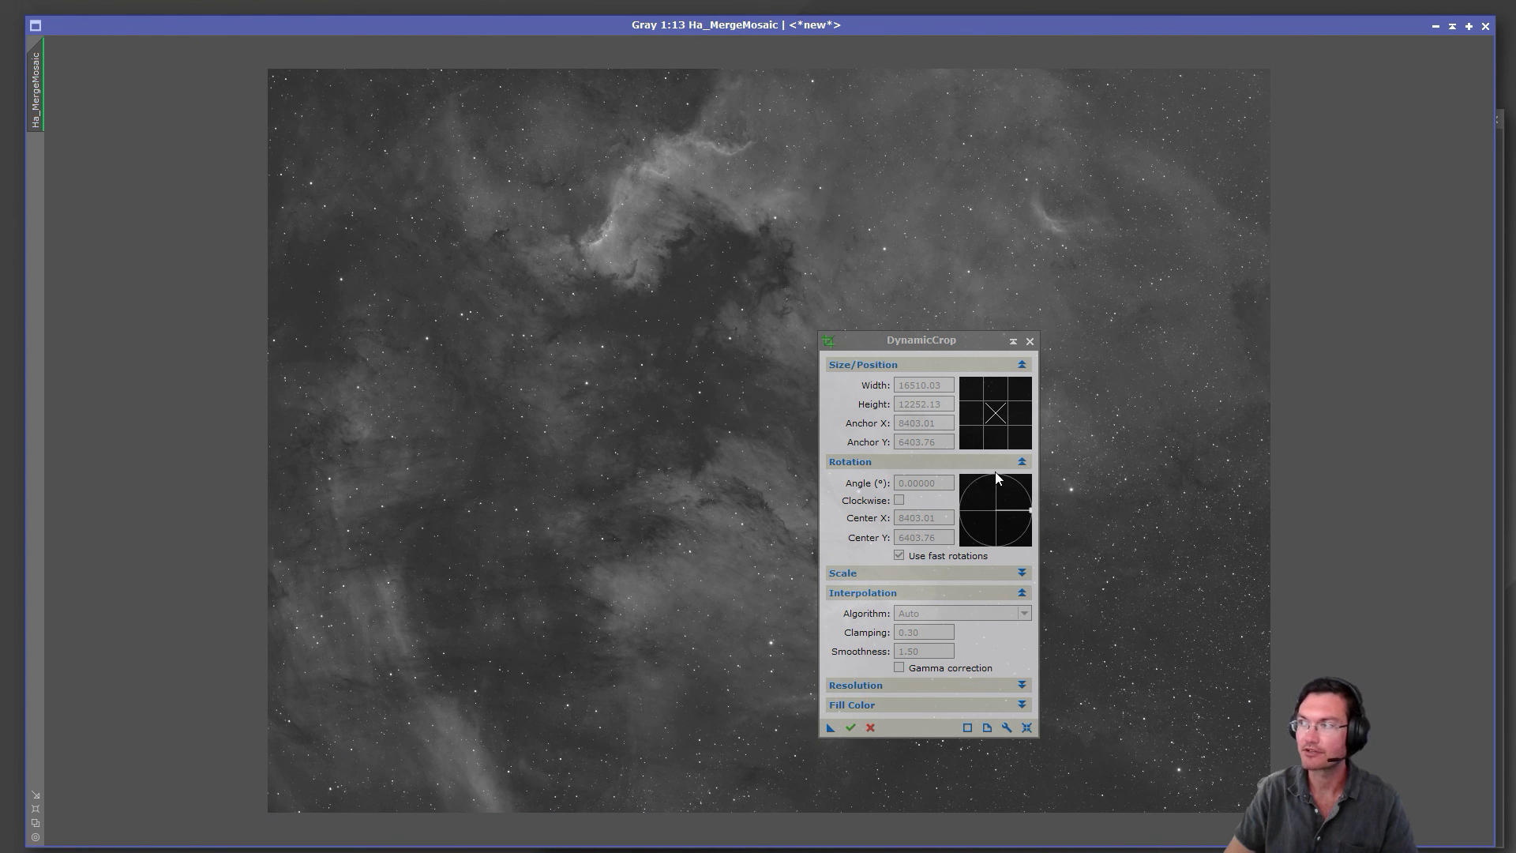
{"action": "left_click", "coordinate": [1030, 341]}
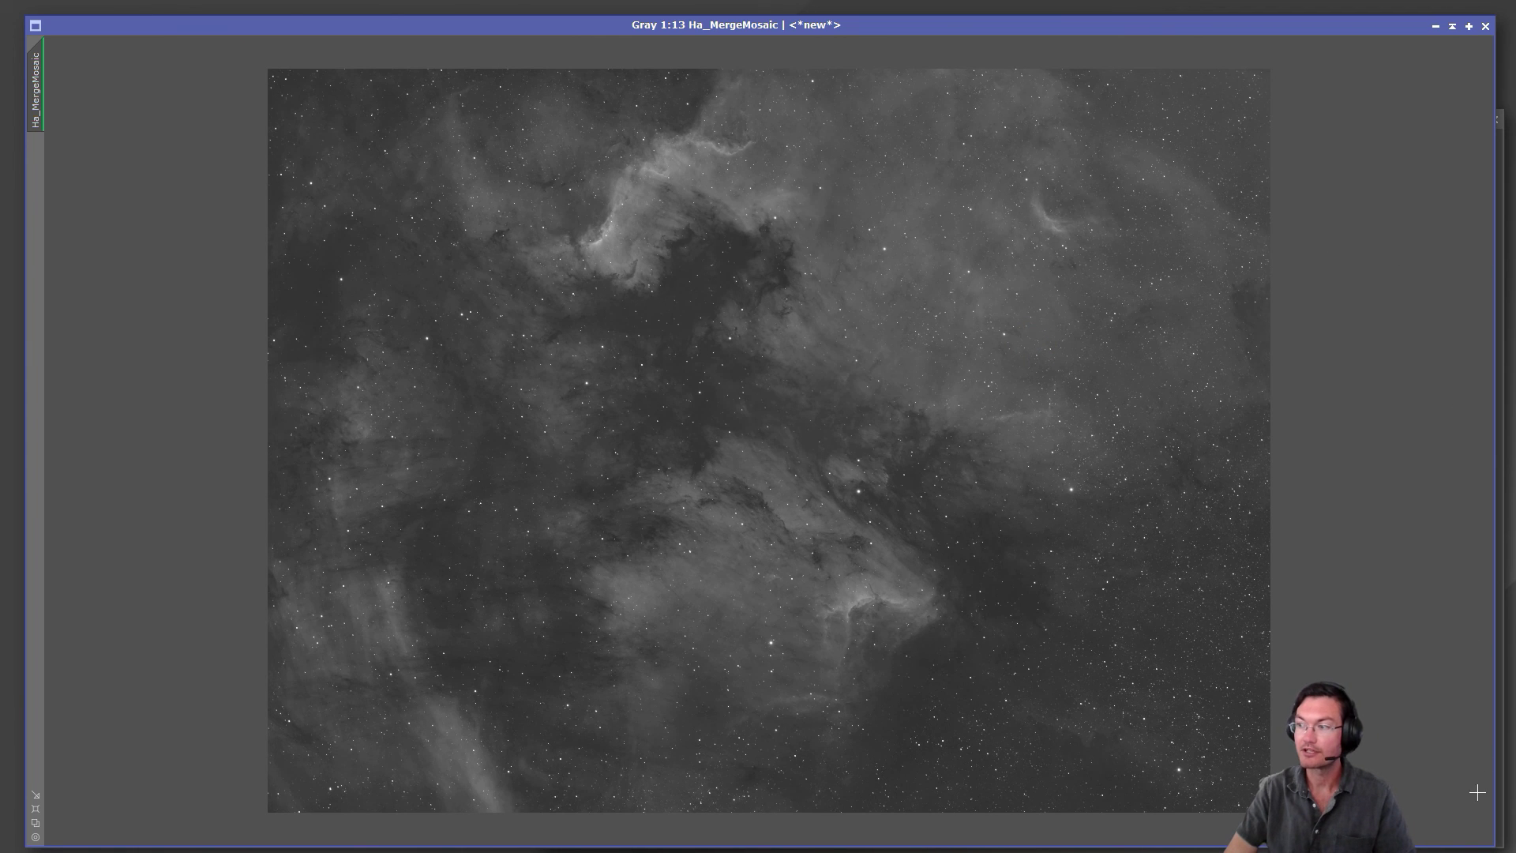
Step: Compare the cropped Ha and OIII mosaics side by side, leaving Ha_MergeMosaic active for scripts
{"action": "left_click_drag", "start_coordinate": [1490, 843], "coordinate": [1064, 798]}
{"action": "left_click", "coordinate": [1242, 552]}
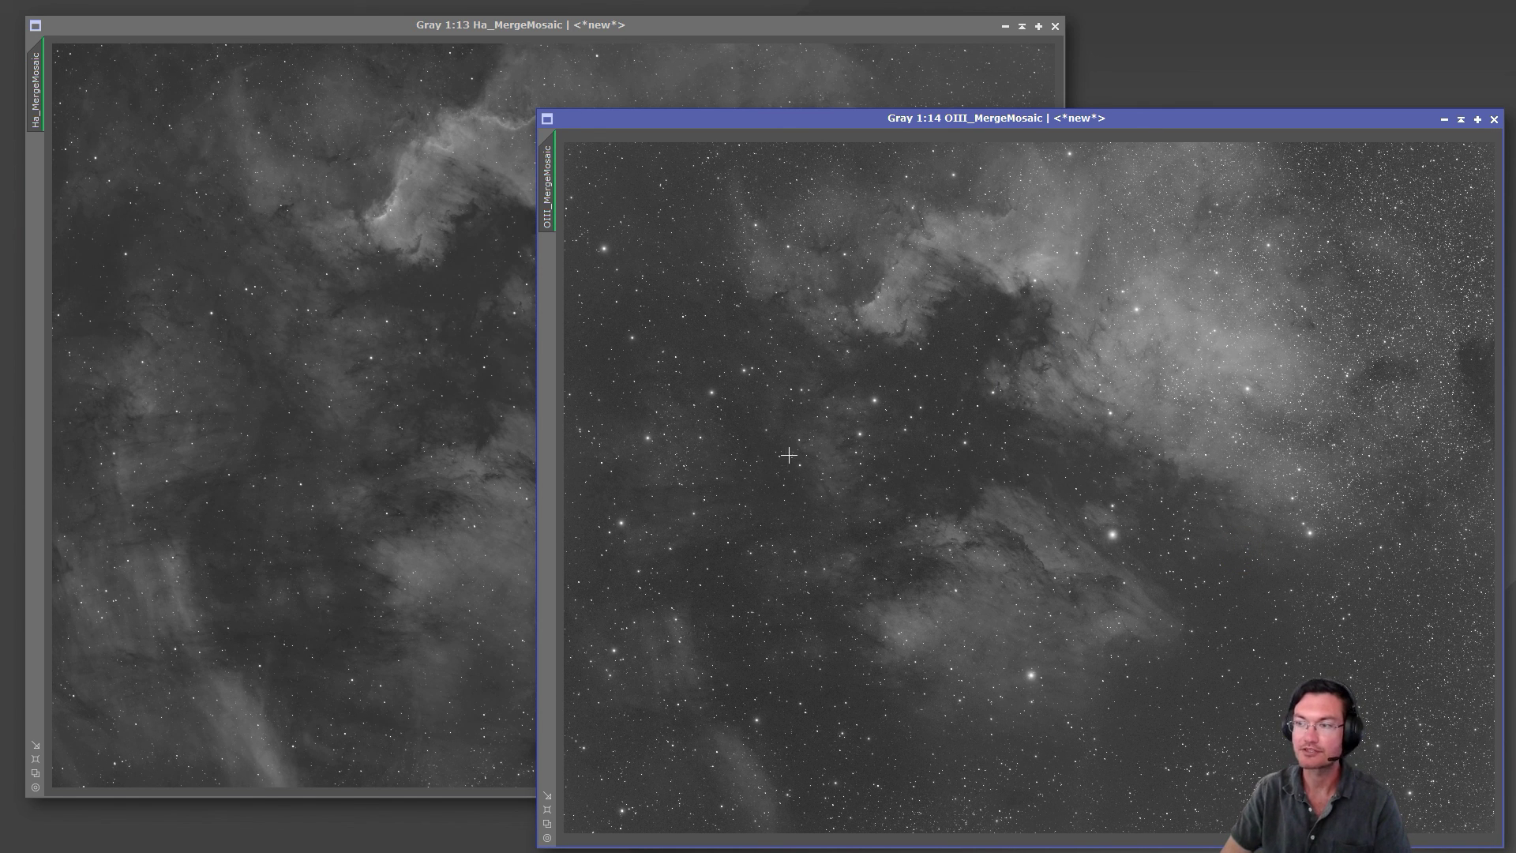
{"action": "left_click", "coordinate": [924, 75]}
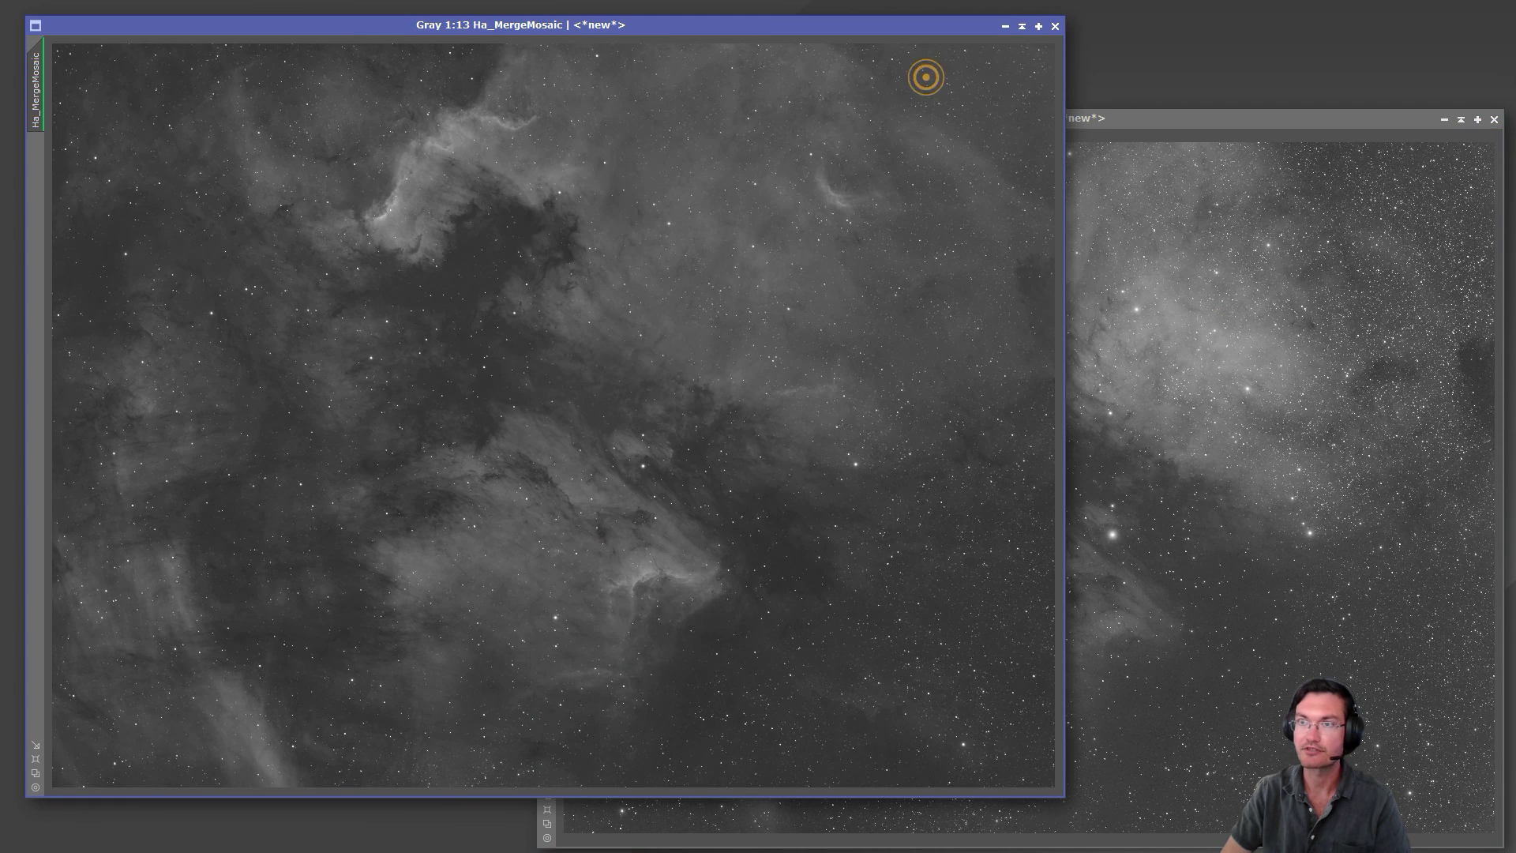
{"action": "left_click", "coordinate": [284, 0]}
Step: Run ImageSolver from Script > Image Analysis on Ha_MergeMosaic, solving it at 0.817 arcsec/px
{"action": "mouse_move", "coordinate": [465, 60]}
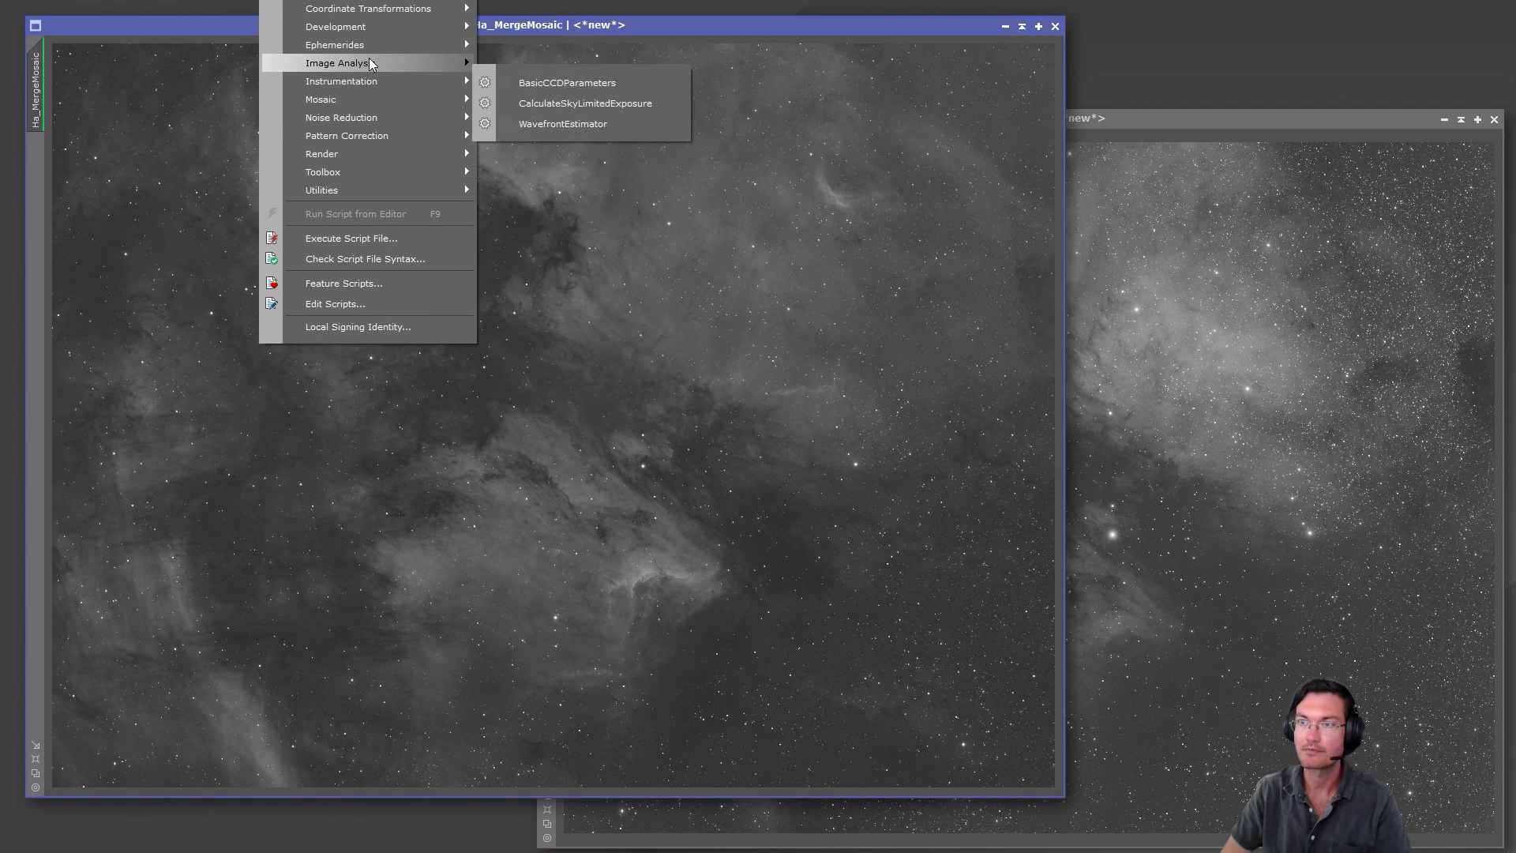
{"action": "left_click", "coordinate": [548, 248]}
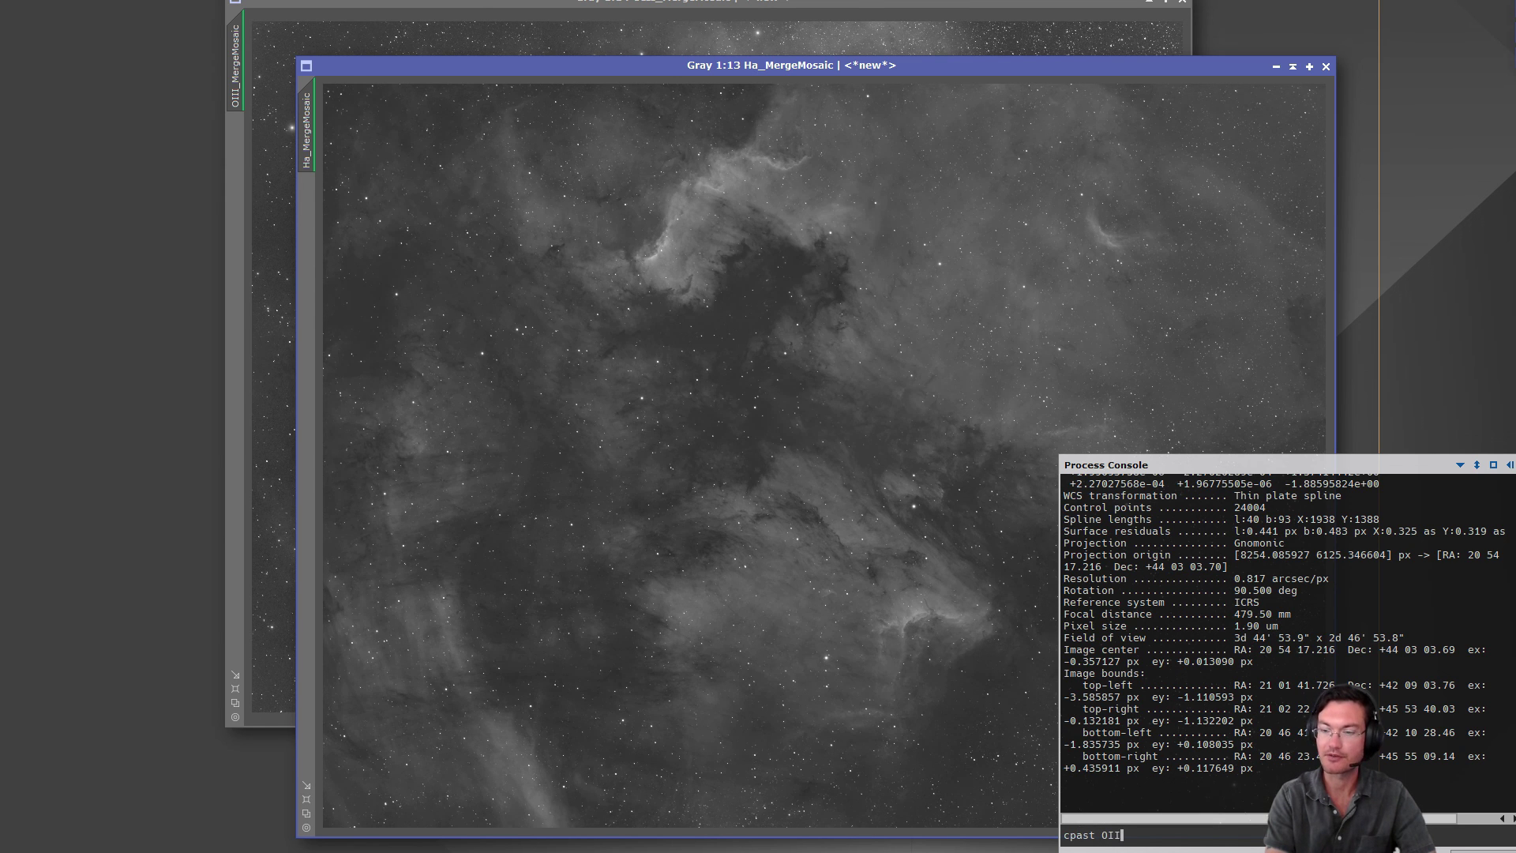
Step: Copy the Ha astrometric solution to OIII_MergeMosaic with cpast and bring the OIII window forward
{"action": "type", "text": "_Merge"}
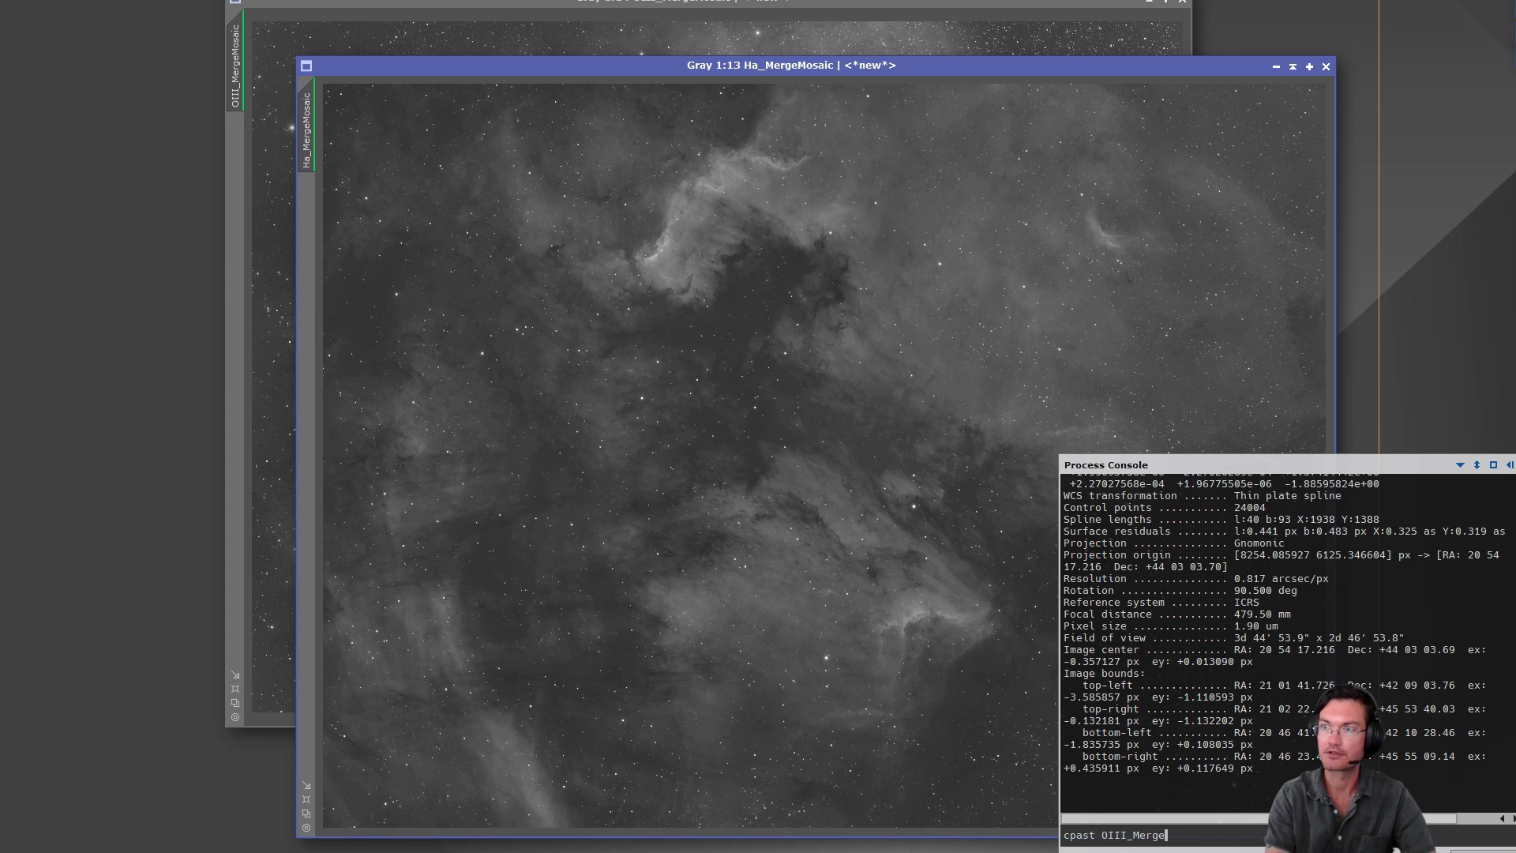
{"action": "type", "text": "Mosaic"}
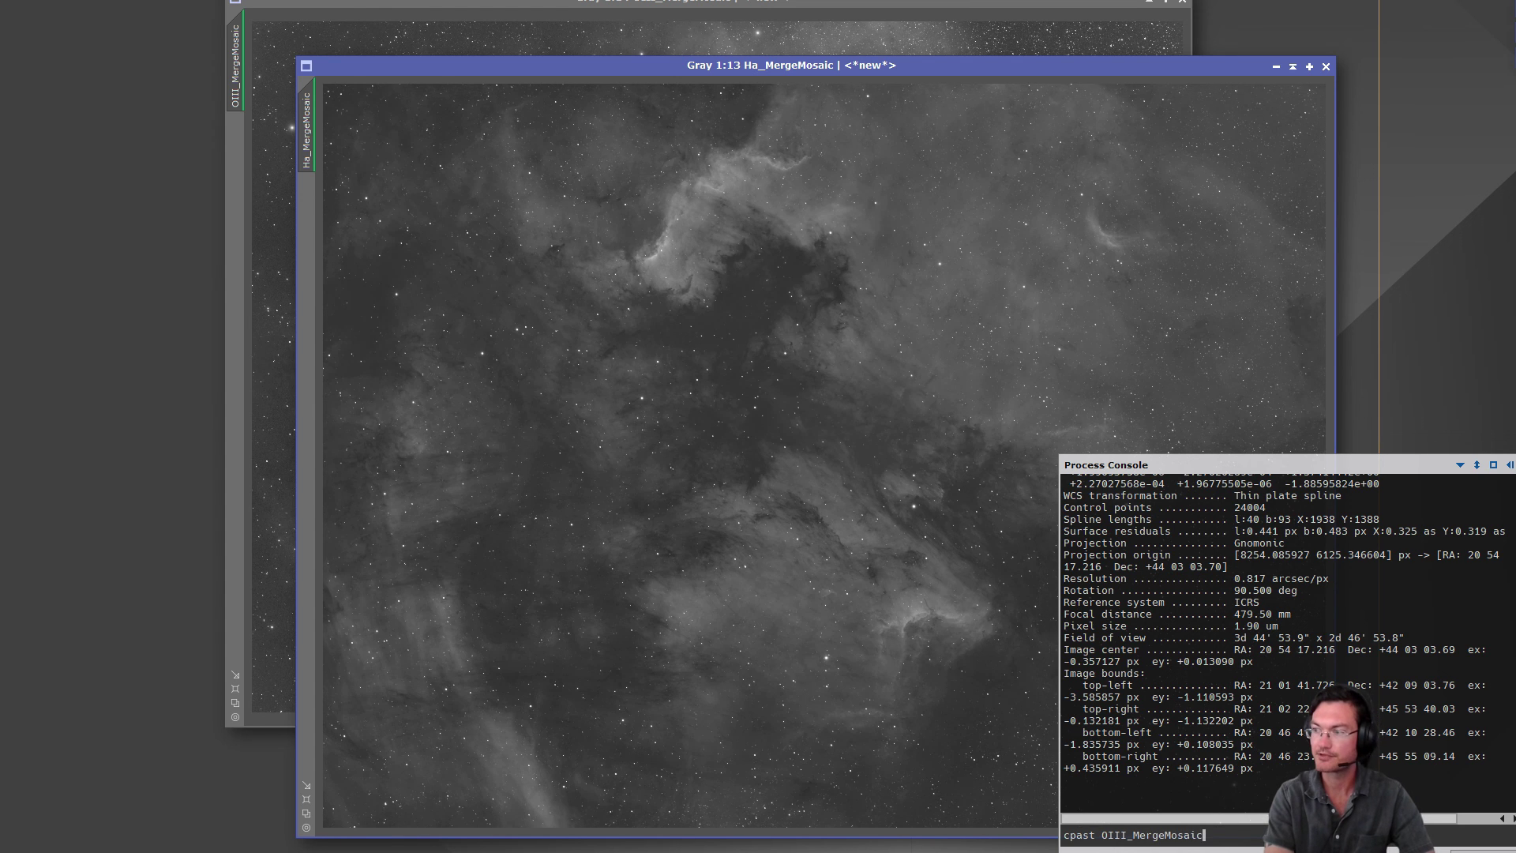
{"action": "key", "text": "Return"}
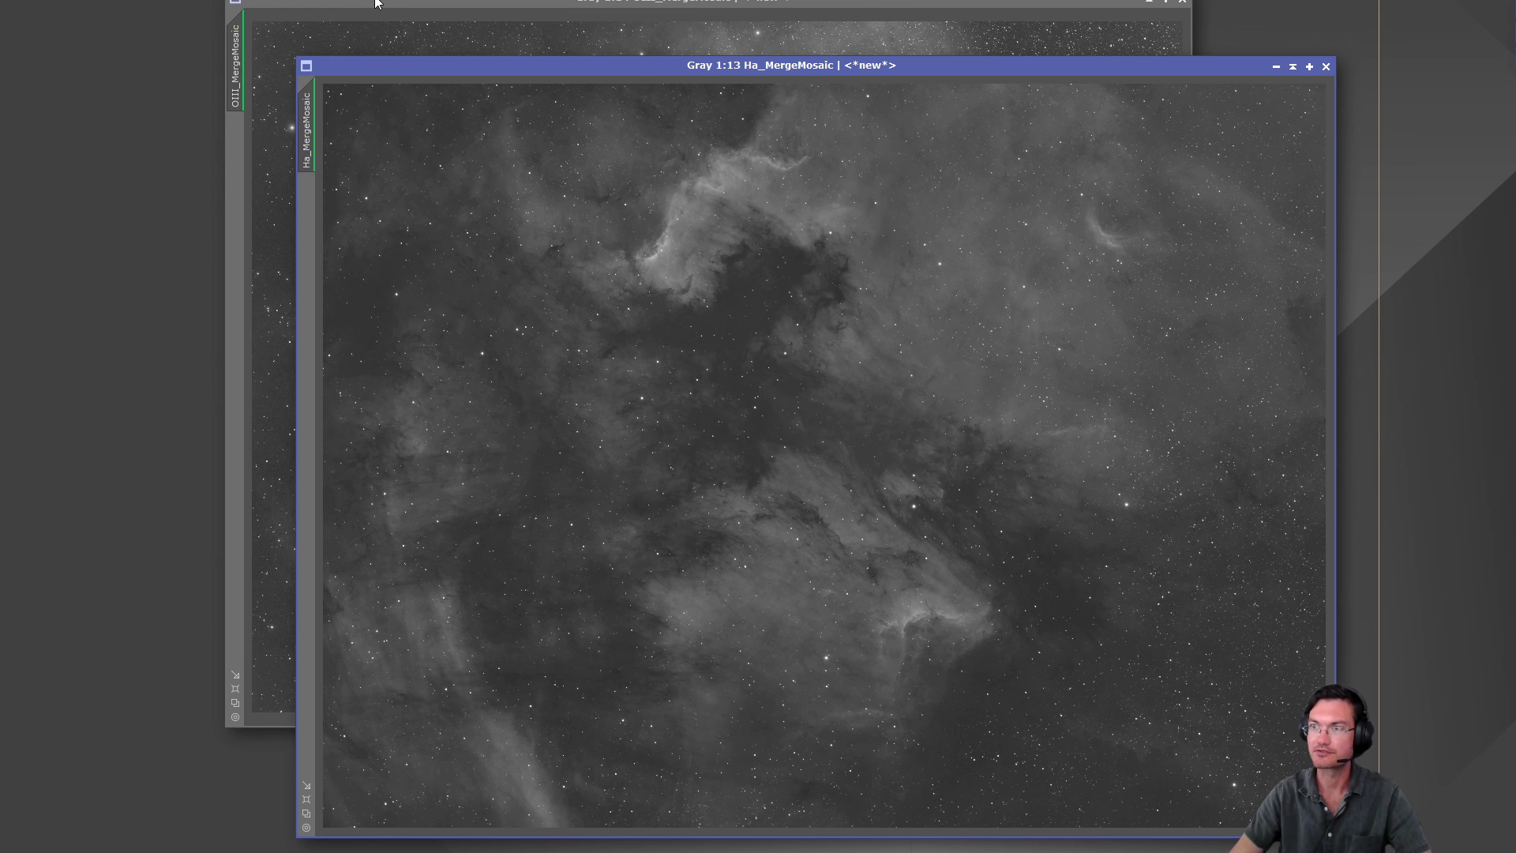
{"action": "left_click_drag", "start_coordinate": [377, 2], "coordinate": [336, 10]}
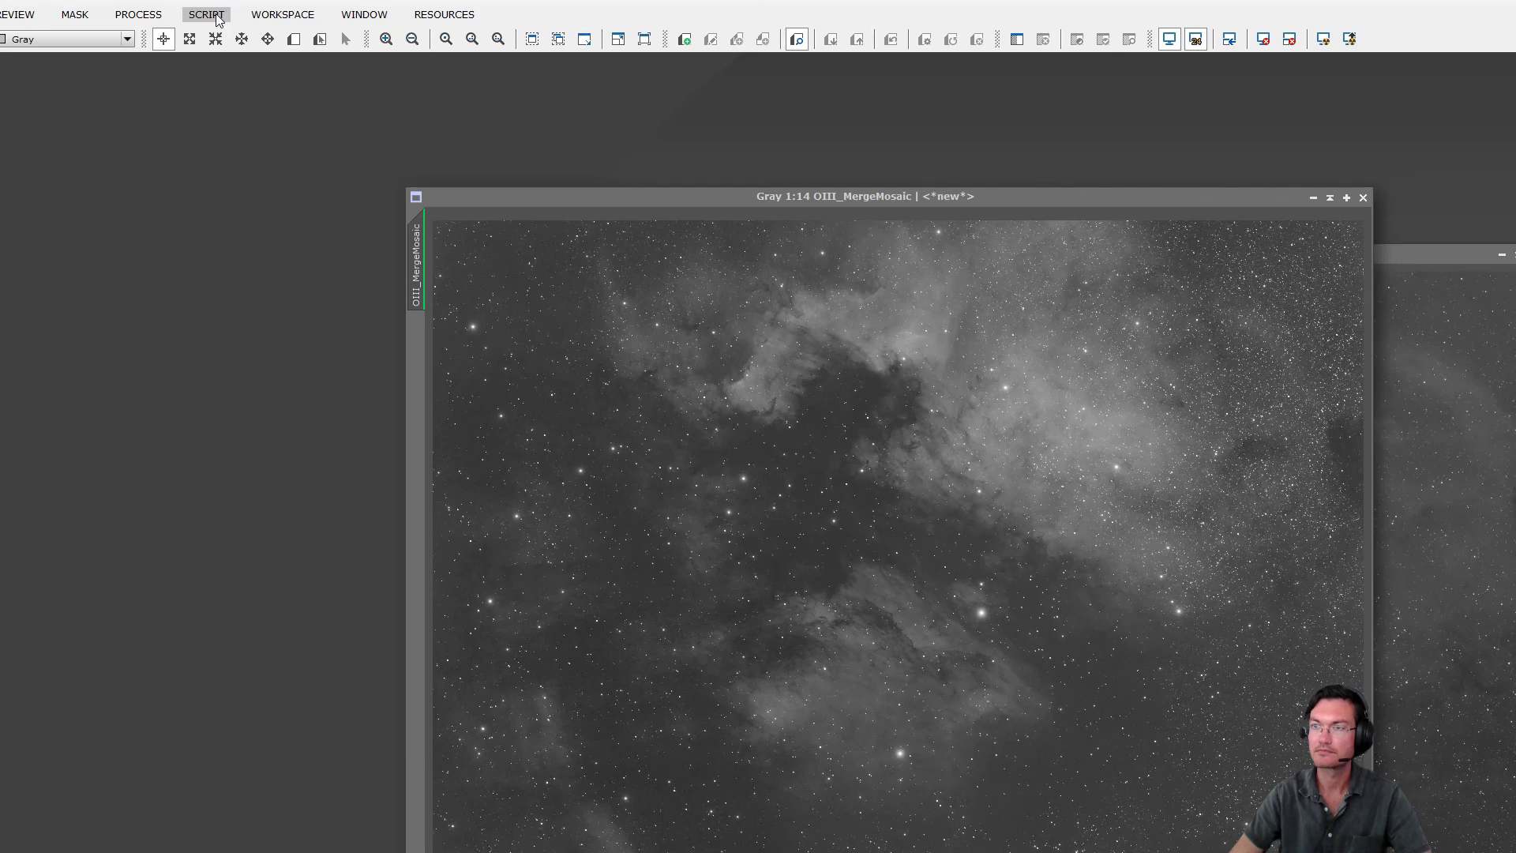
Step: Open the CopyAstrometricSolution script, browse its Source view list, then close it without running
{"action": "left_click", "coordinate": [206, 14]}
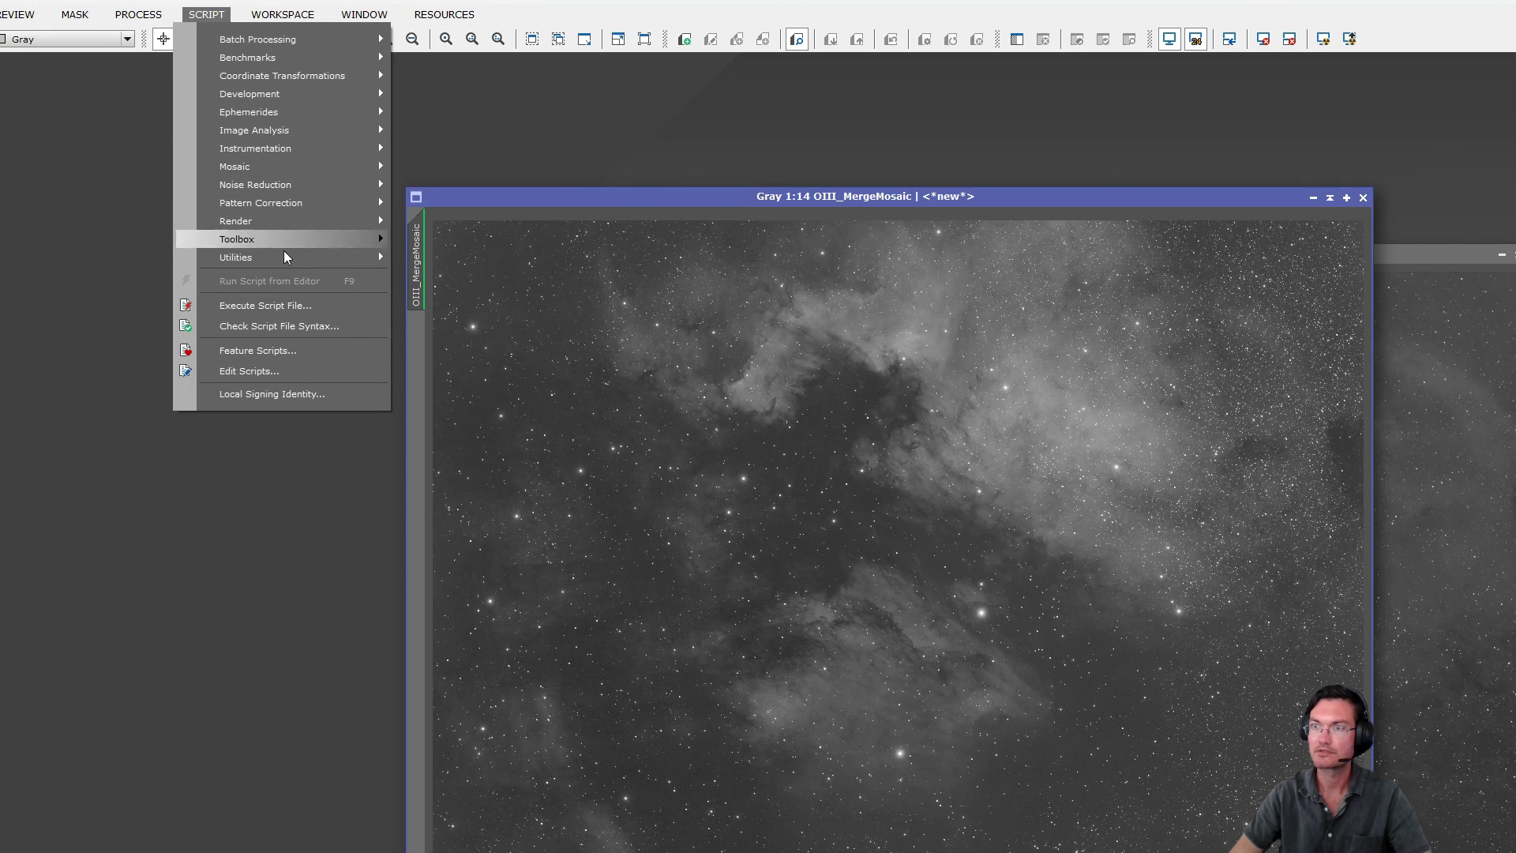
{"action": "mouse_move", "coordinate": [285, 257]}
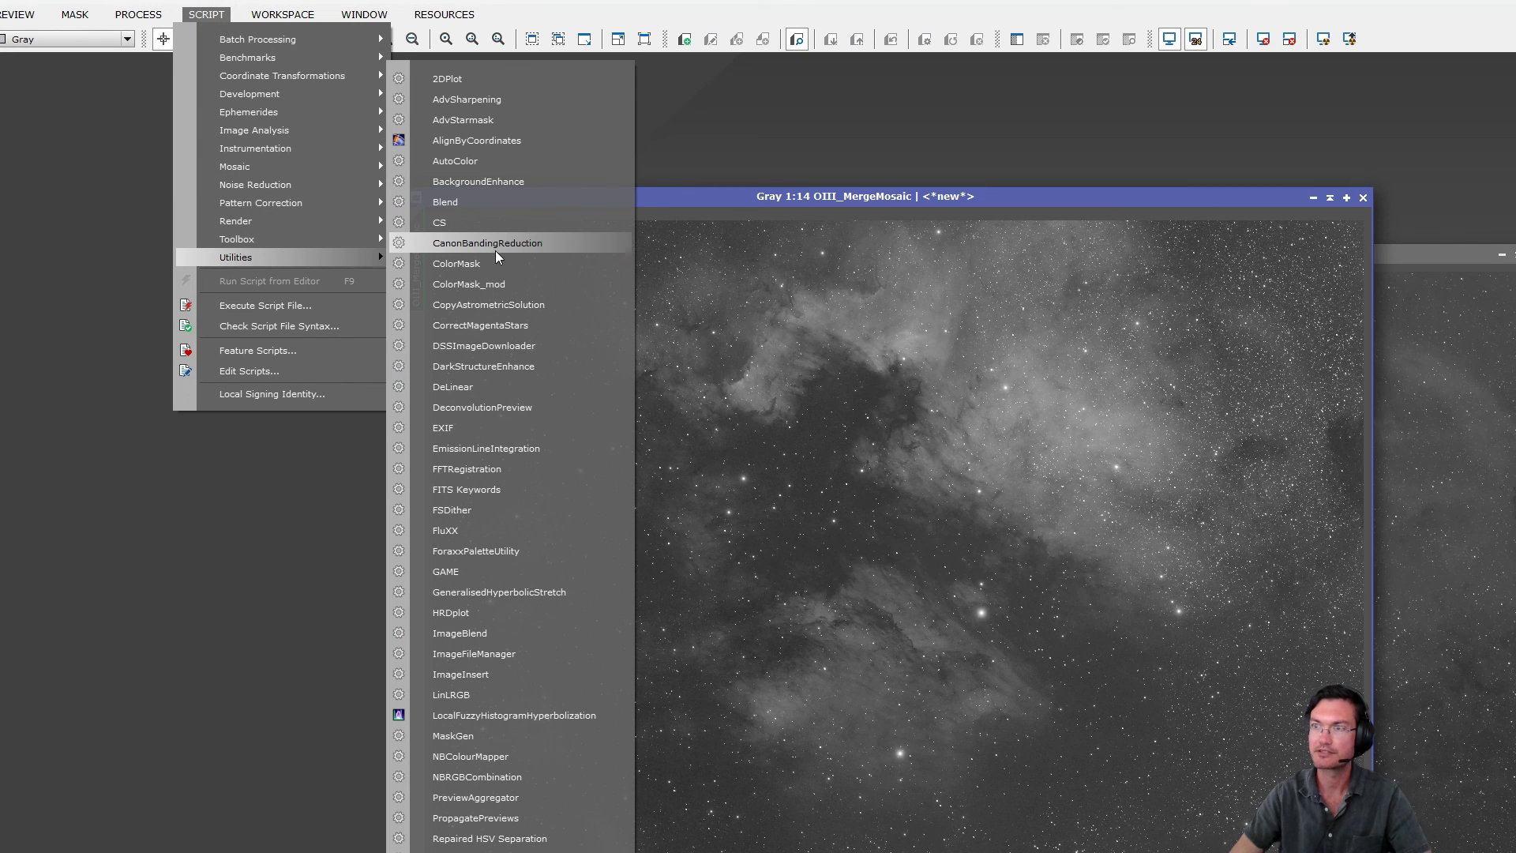
{"action": "left_click", "coordinate": [509, 302]}
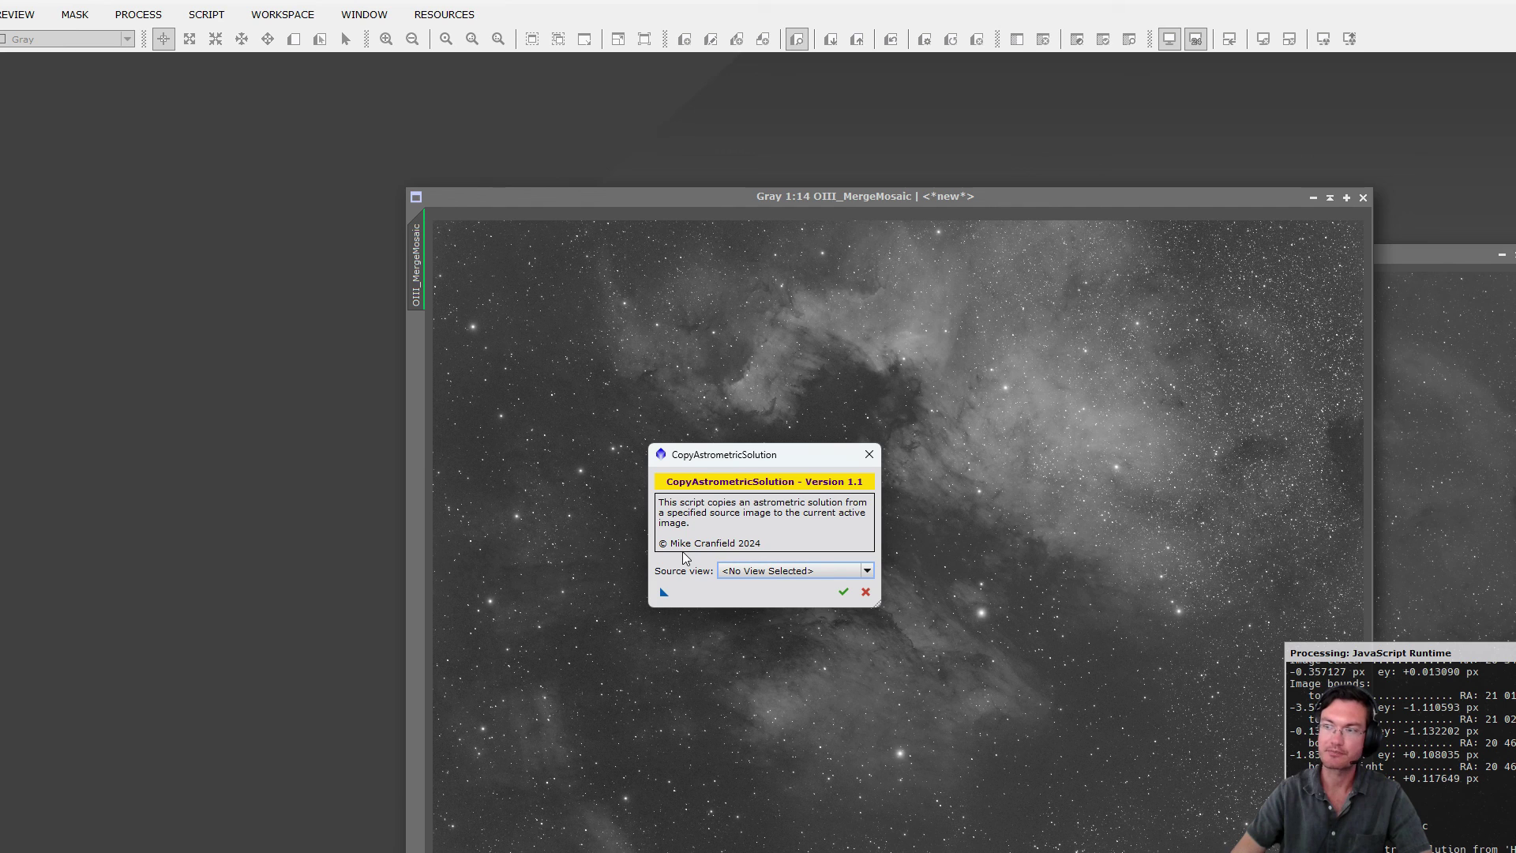
{"action": "left_click", "coordinate": [772, 575]}
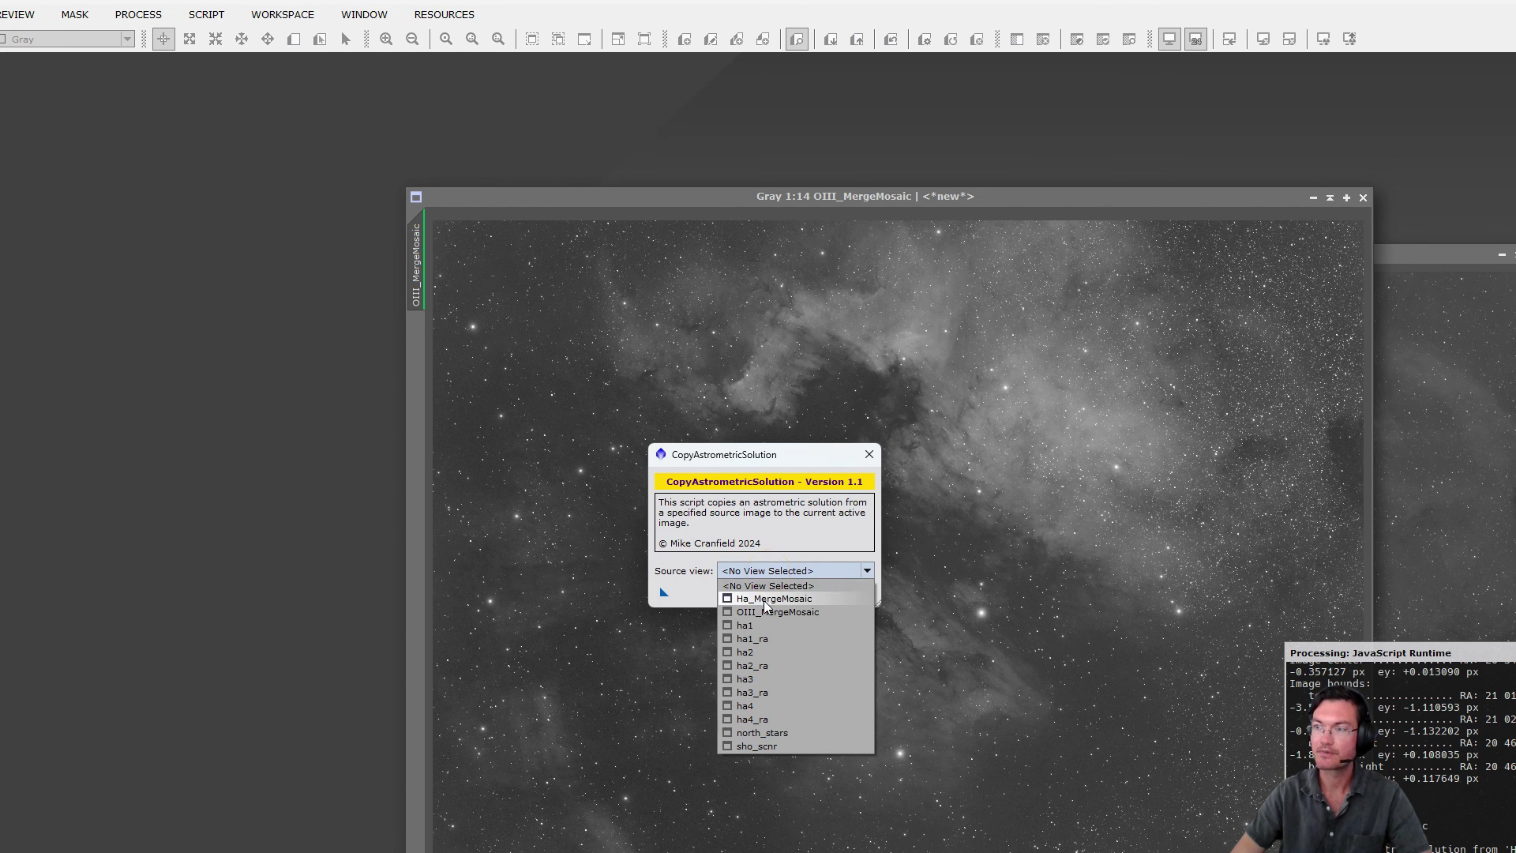
{"action": "left_click", "coordinate": [759, 527]}
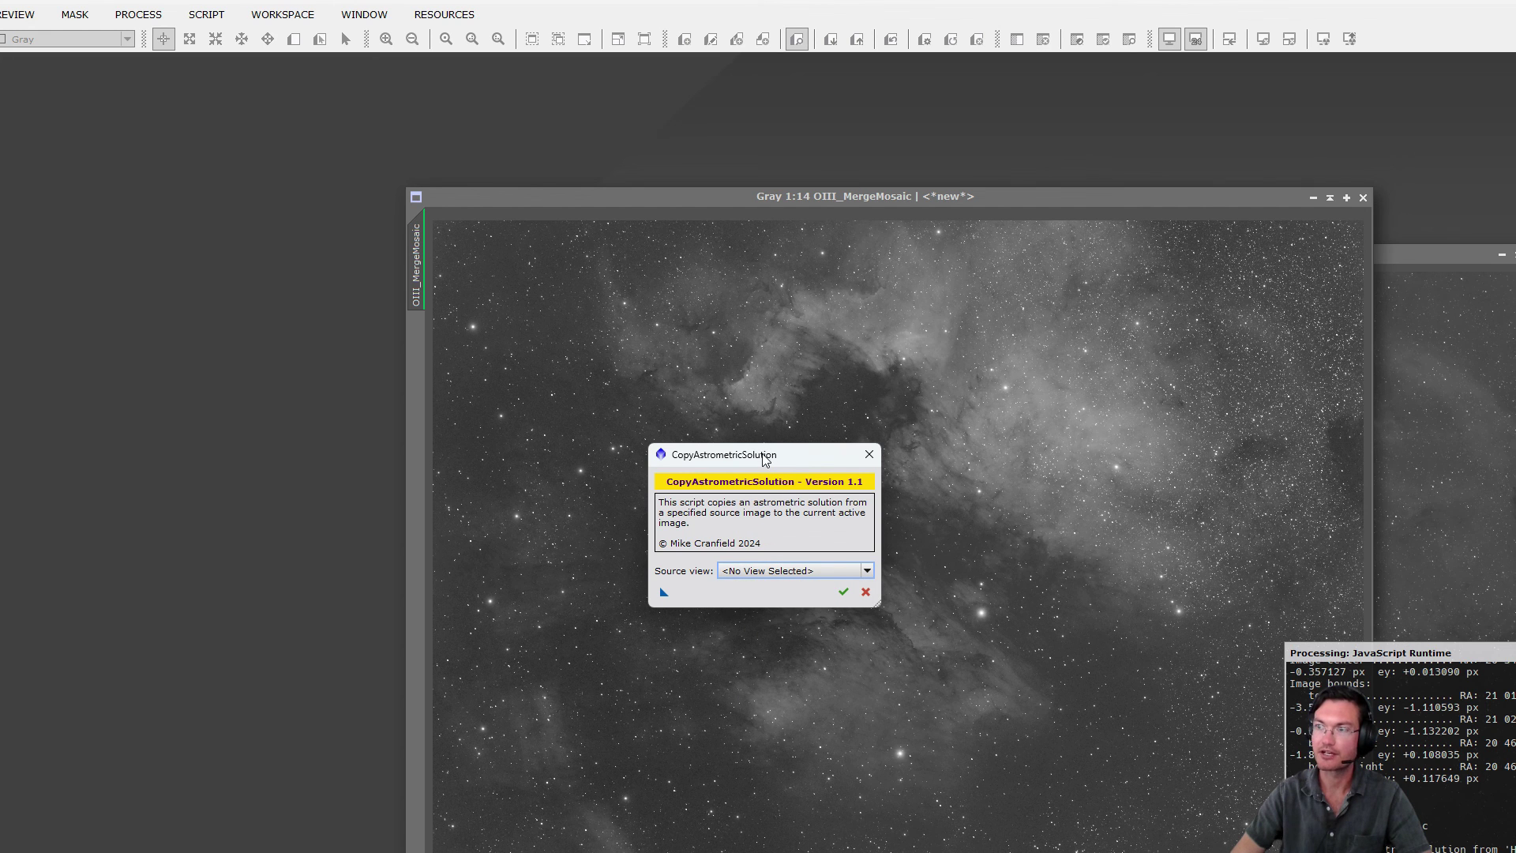
{"action": "left_click_drag", "start_coordinate": [765, 460], "coordinate": [654, 403]}
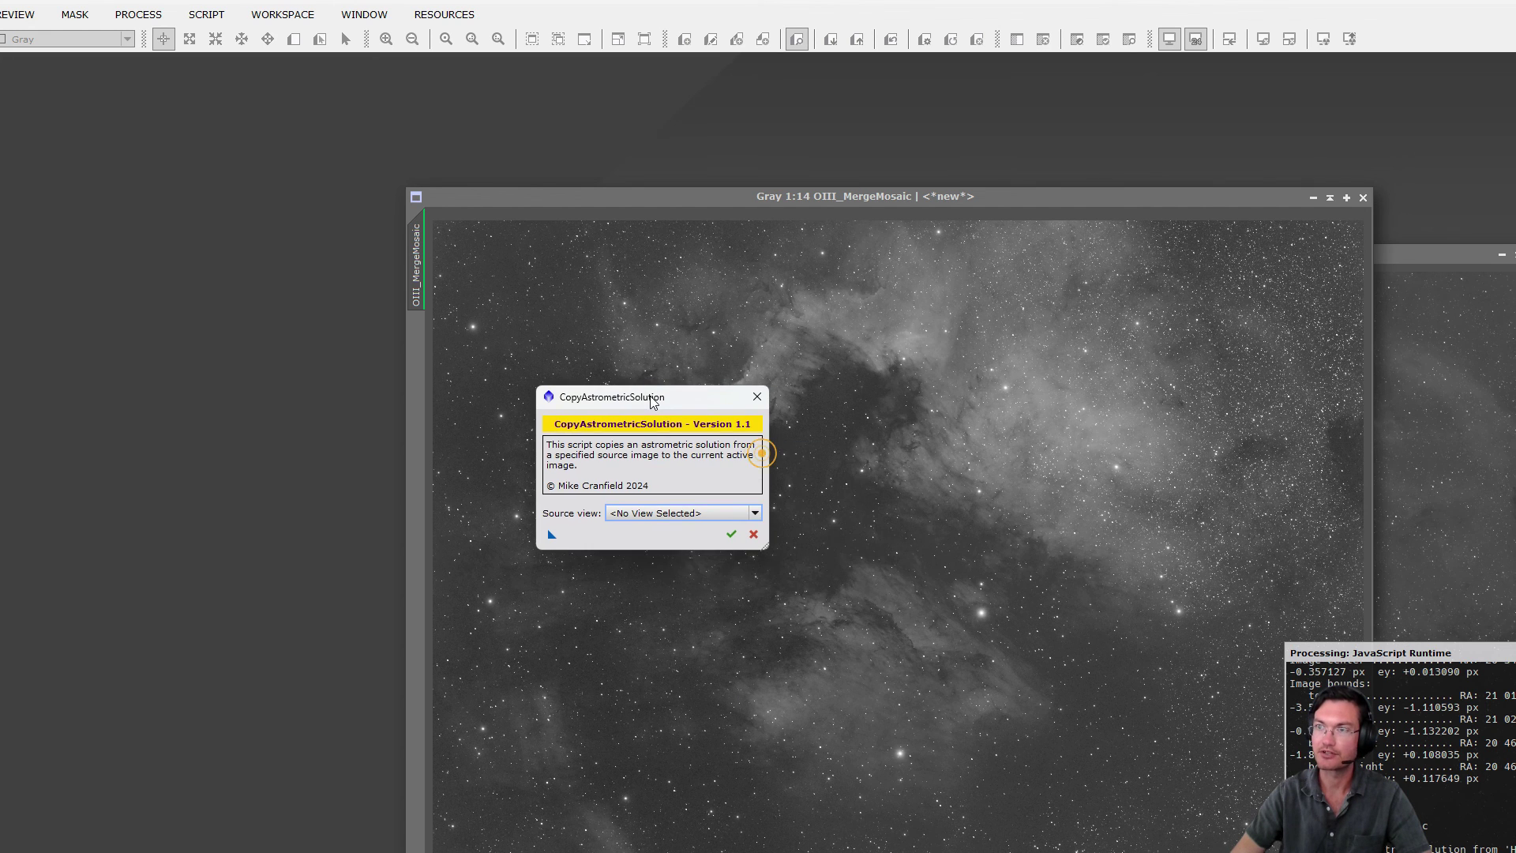
{"action": "left_click", "coordinate": [754, 397]}
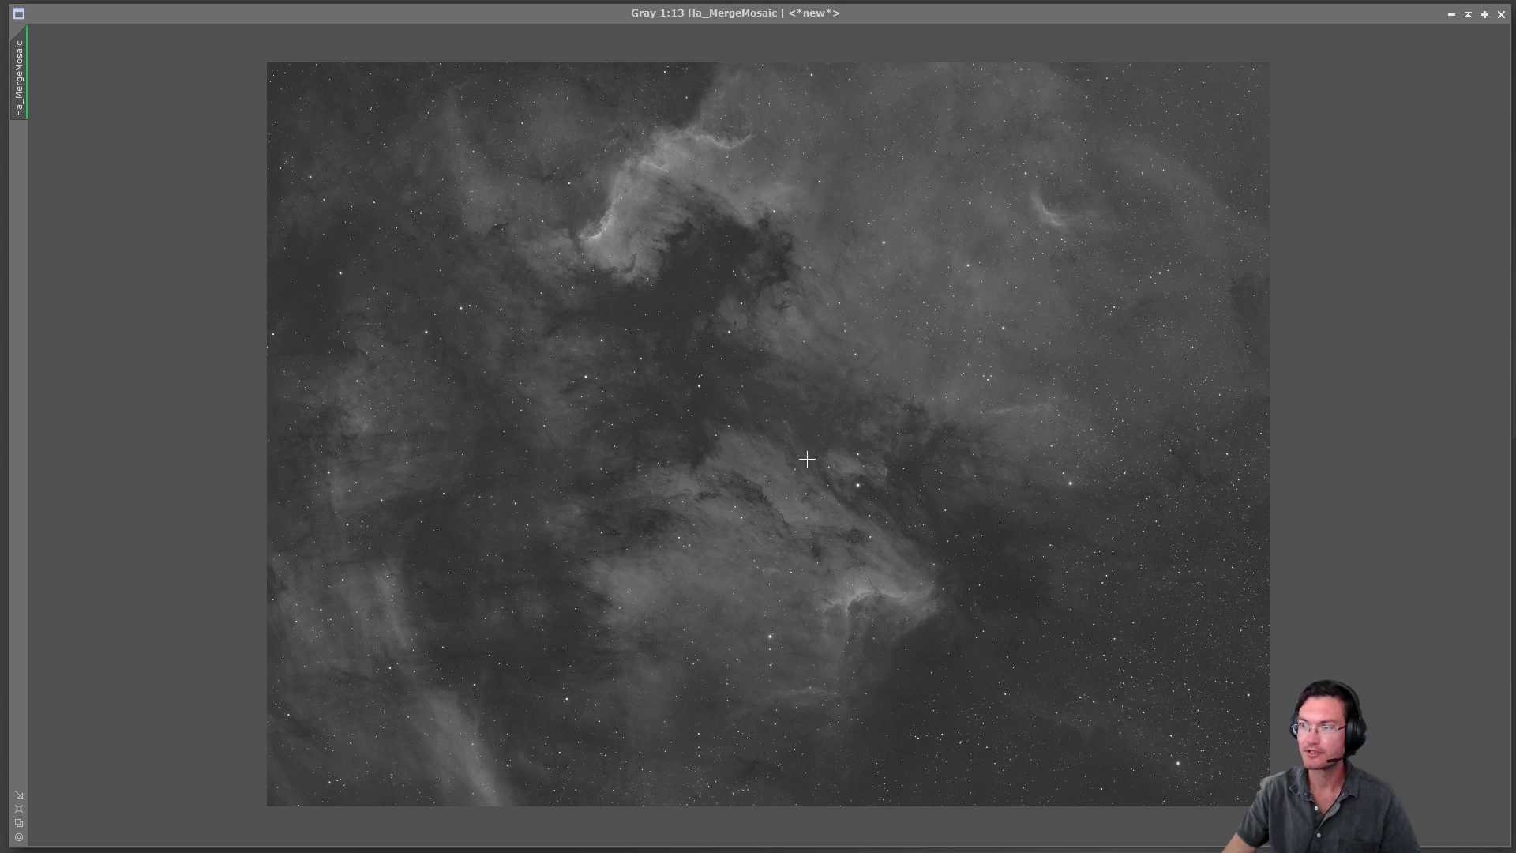
{"action": "scroll", "coordinate": [752, 750], "scroll_direction": "up", "scroll_amount": 7}
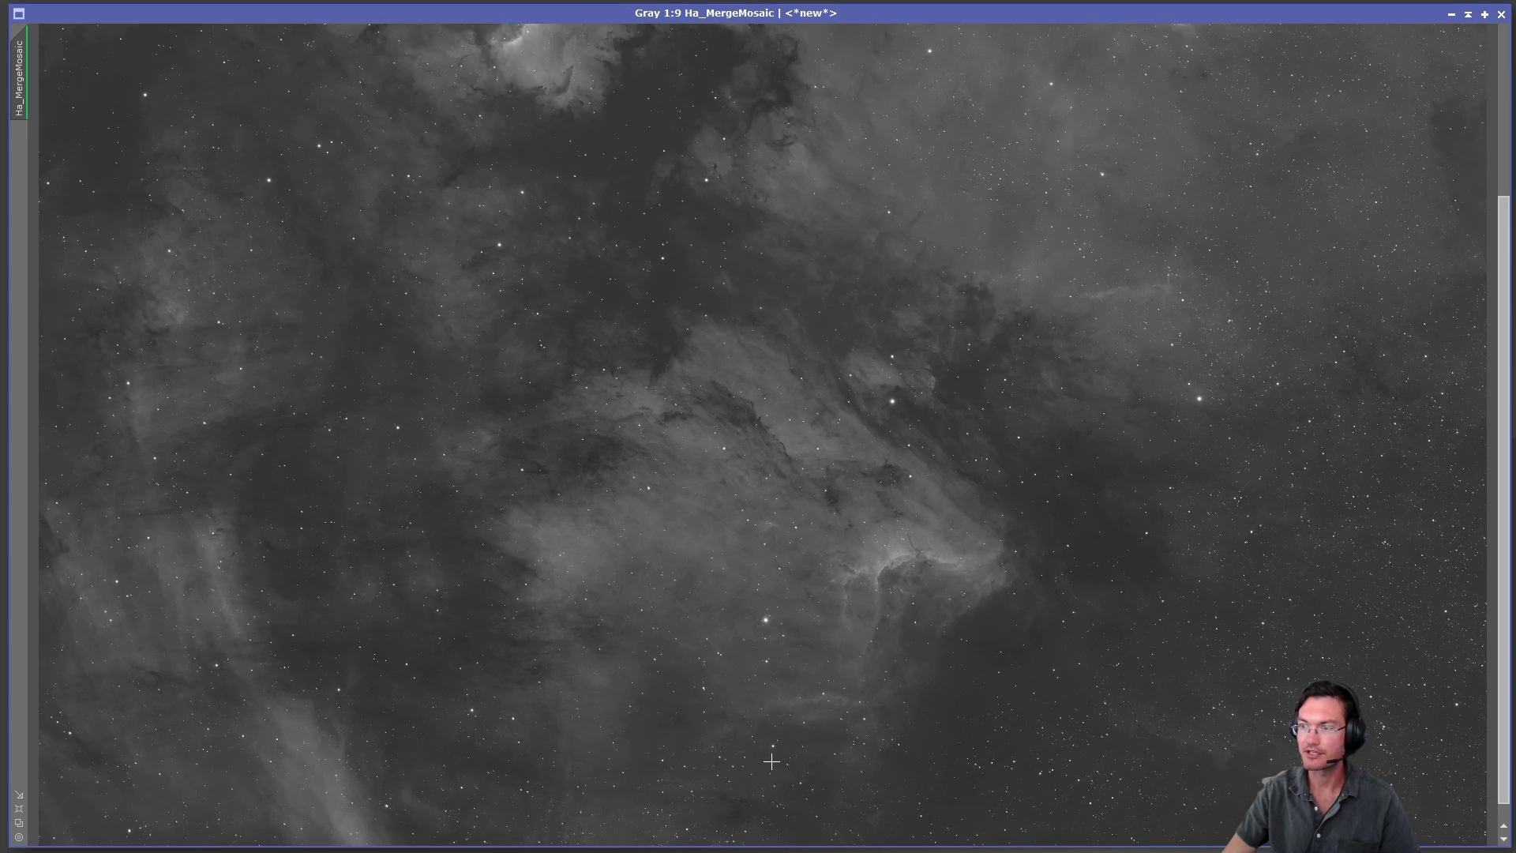
{"action": "scroll", "coordinate": [734, 718], "scroll_direction": "up", "scroll_amount": 3}
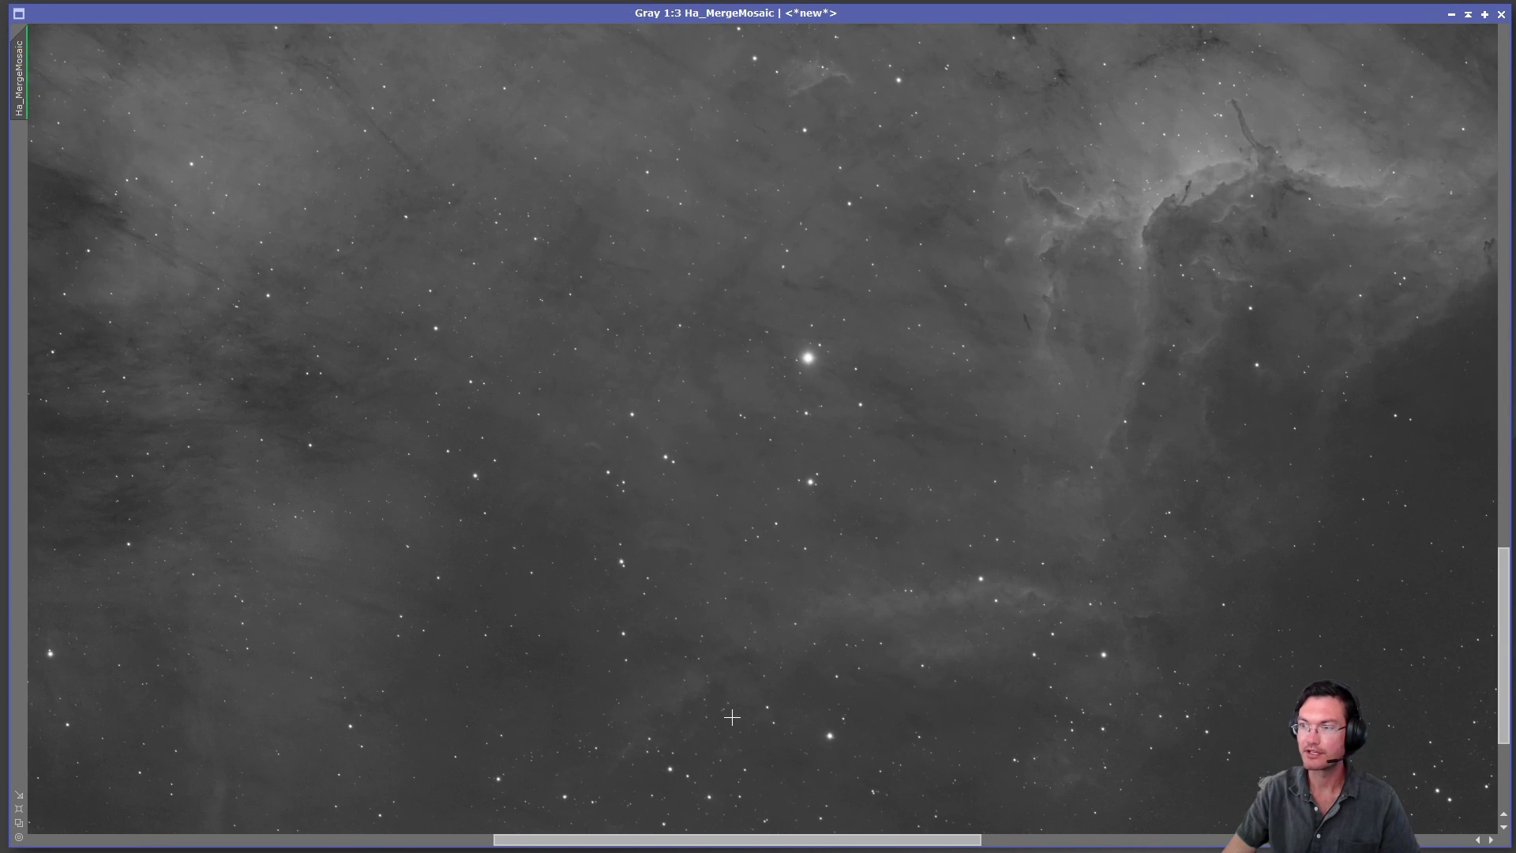
{"action": "scroll", "coordinate": [732, 717], "scroll_direction": "up", "scroll_amount": 1}
{"action": "scroll", "coordinate": [731, 717], "scroll_direction": "up", "scroll_amount": 1}
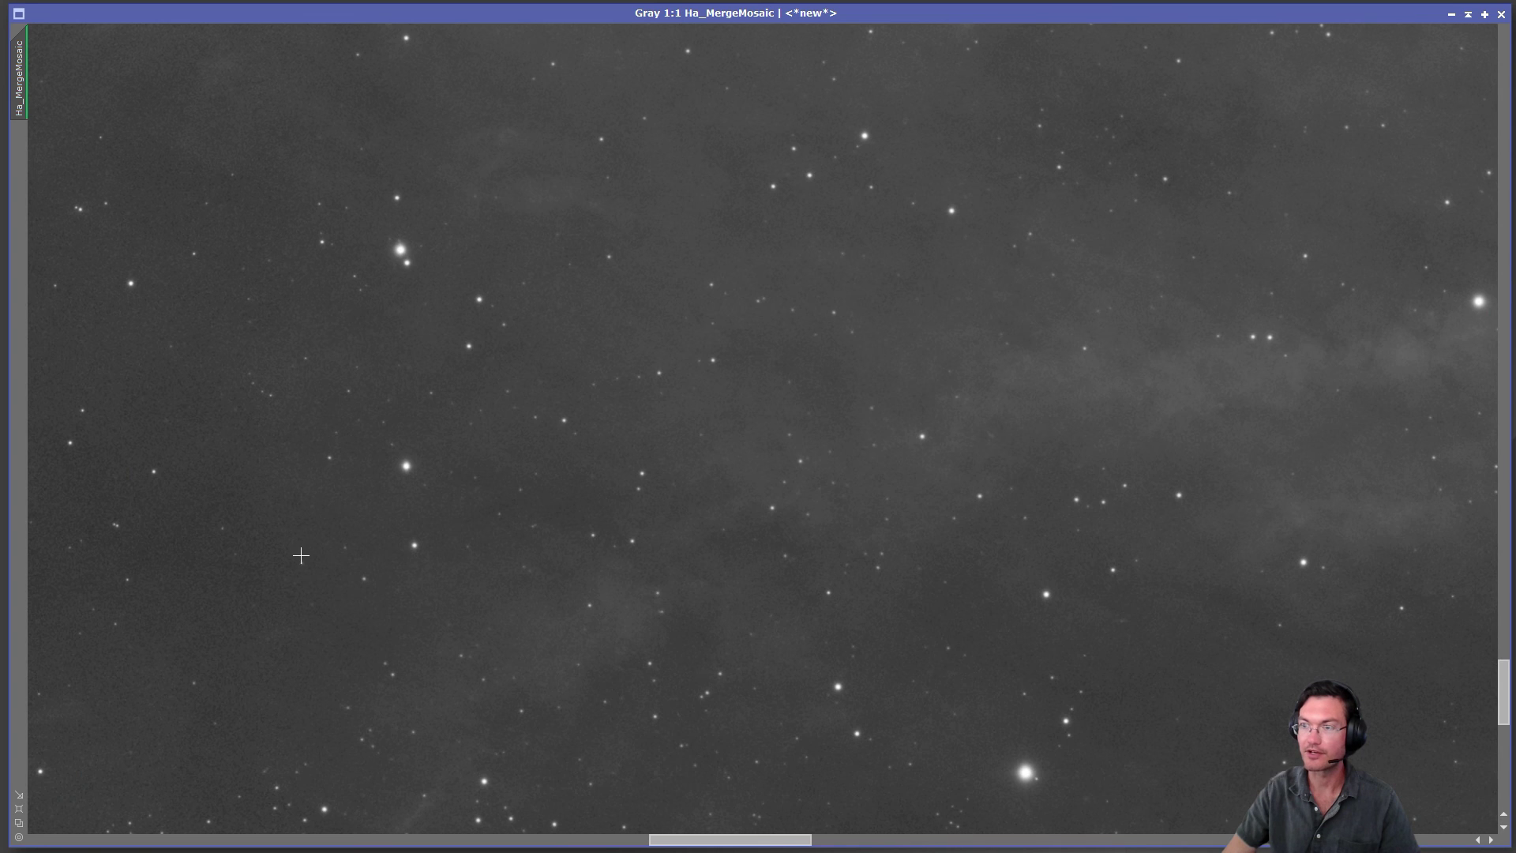
{"action": "left_click_drag", "start_coordinate": [1503, 689], "coordinate": [1470, 288]}
{"action": "scroll", "coordinate": [539, 516], "scroll_direction": "down", "scroll_amount": 5}
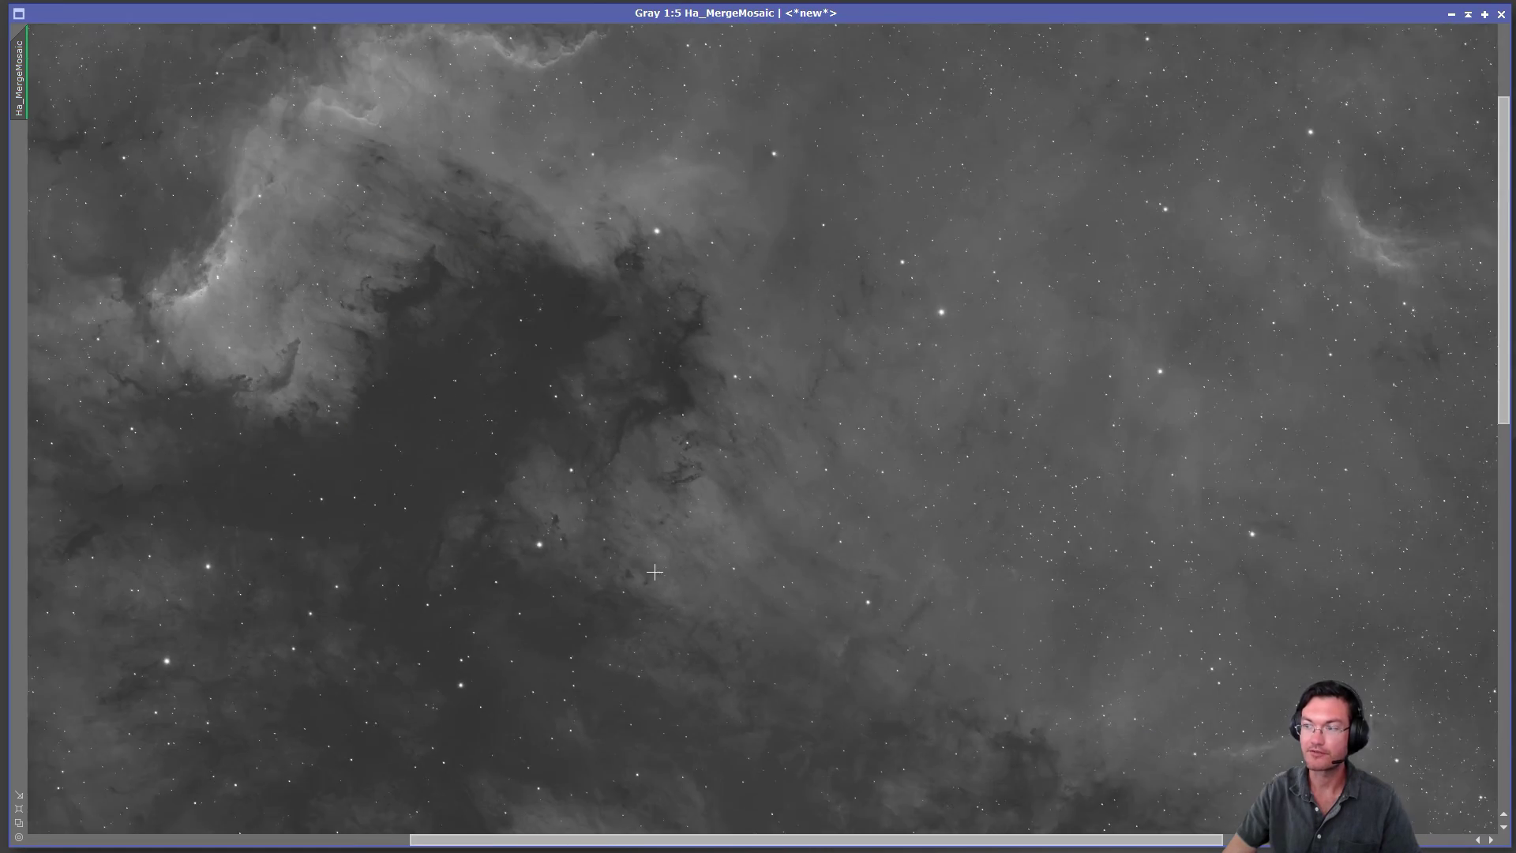
{"action": "scroll", "coordinate": [853, 659], "scroll_direction": "down", "scroll_amount": 2}
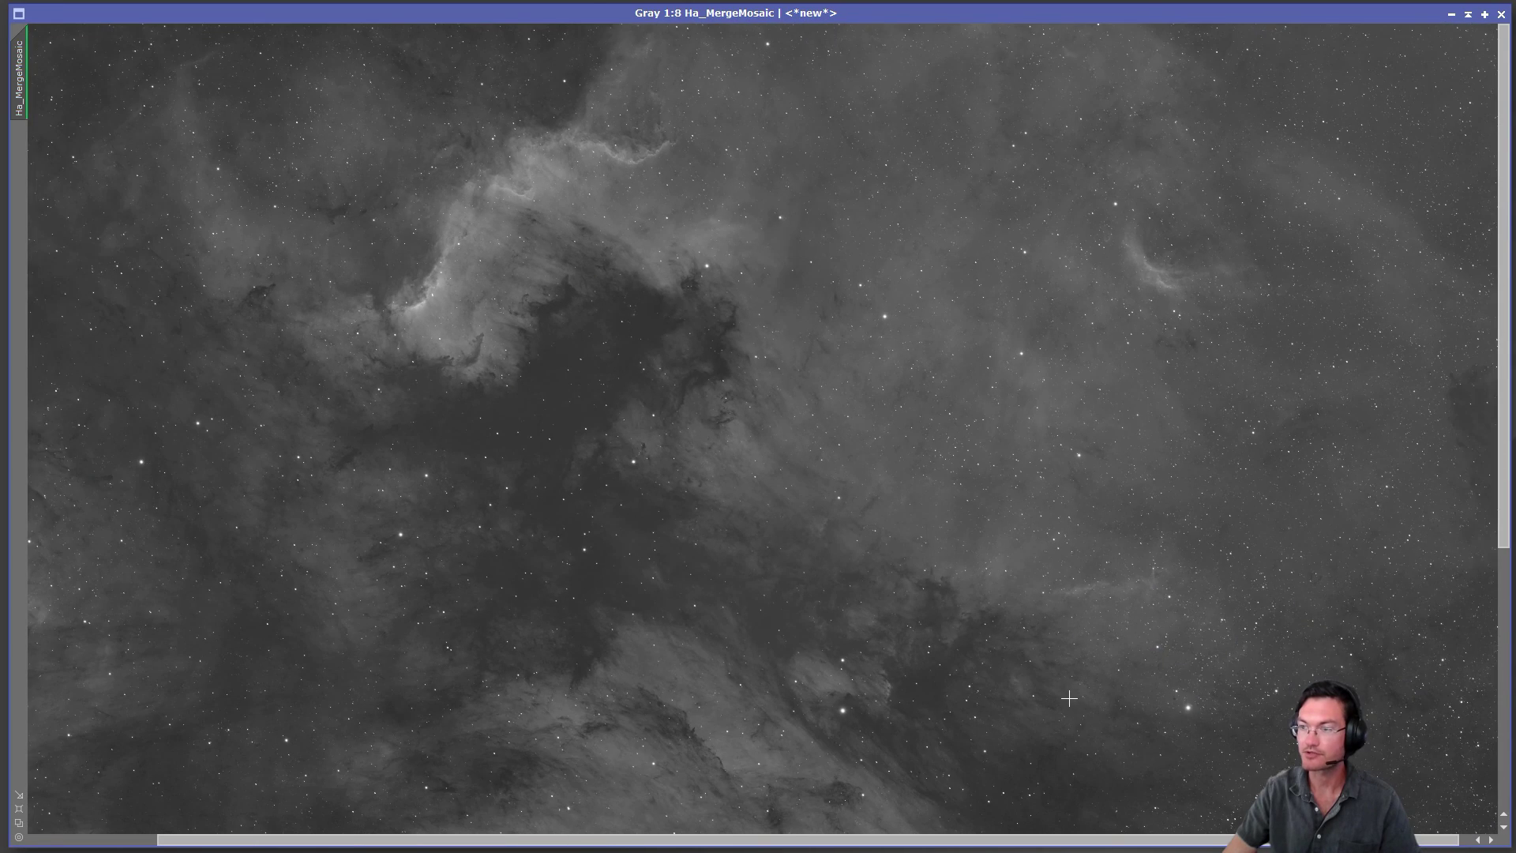
{"action": "scroll", "coordinate": [1069, 698], "scroll_direction": "down", "scroll_amount": 2}
{"action": "scroll", "coordinate": [231, 507], "scroll_direction": "up", "scroll_amount": 7}
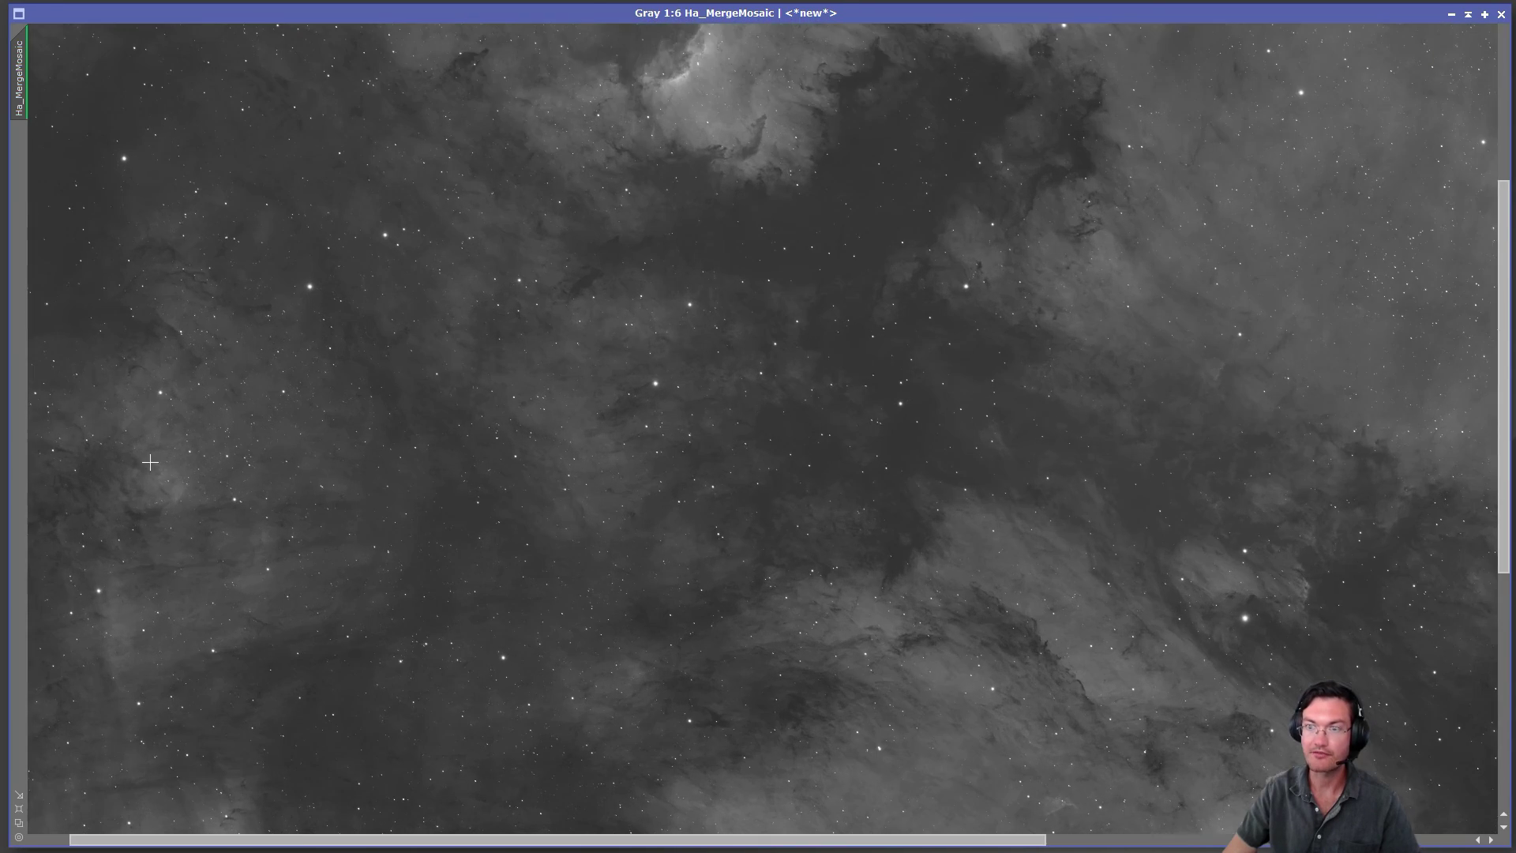
{"action": "scroll", "coordinate": [147, 456], "scroll_direction": "up", "scroll_amount": 1}
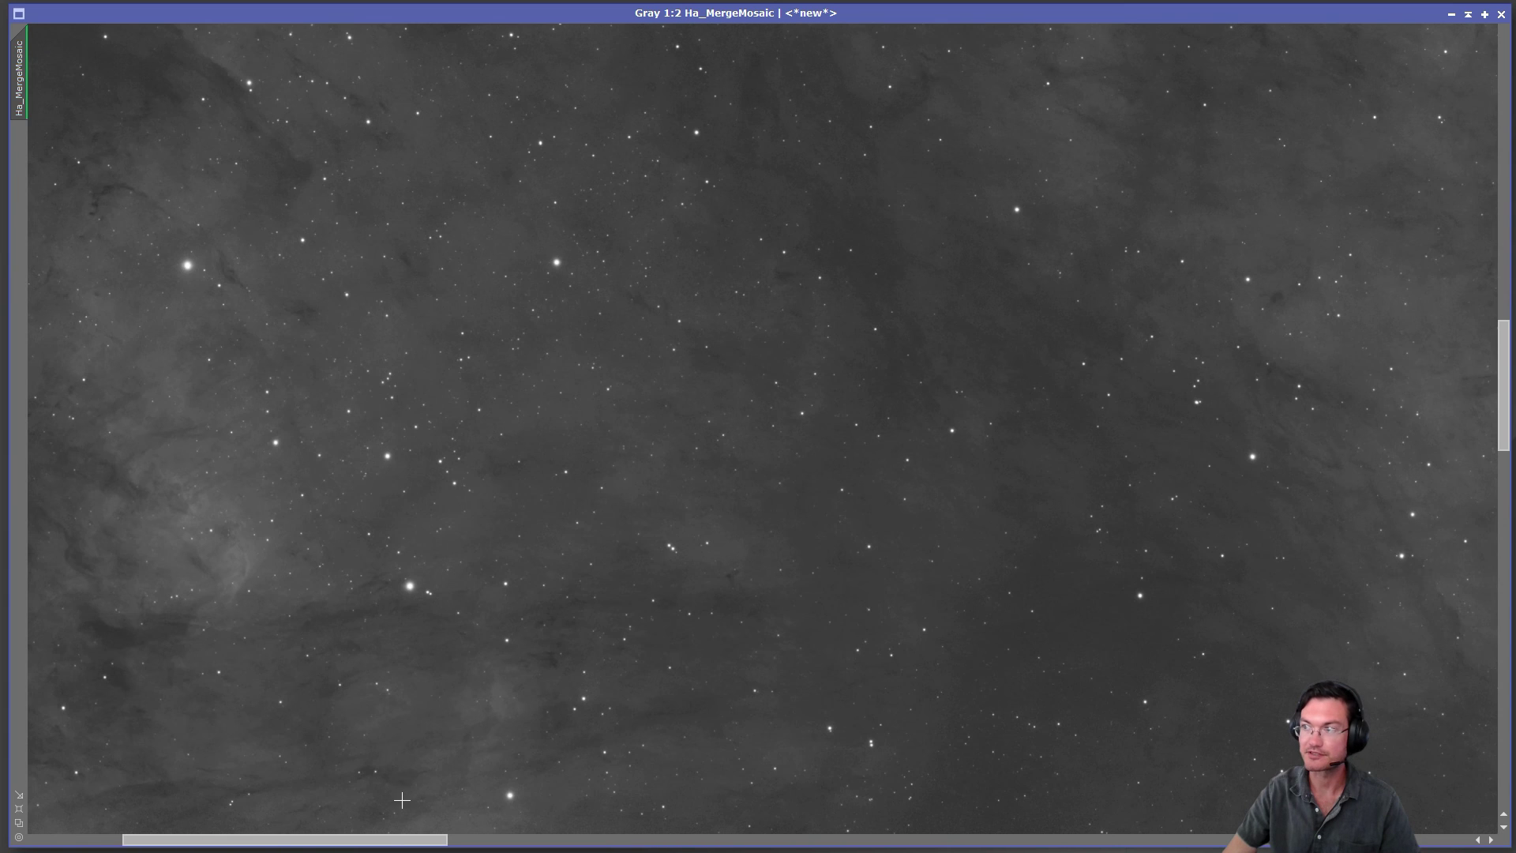
{"action": "left_click_drag", "start_coordinate": [400, 839], "coordinate": [932, 793]}
{"action": "scroll", "coordinate": [821, 659], "scroll_direction": "down", "scroll_amount": 5}
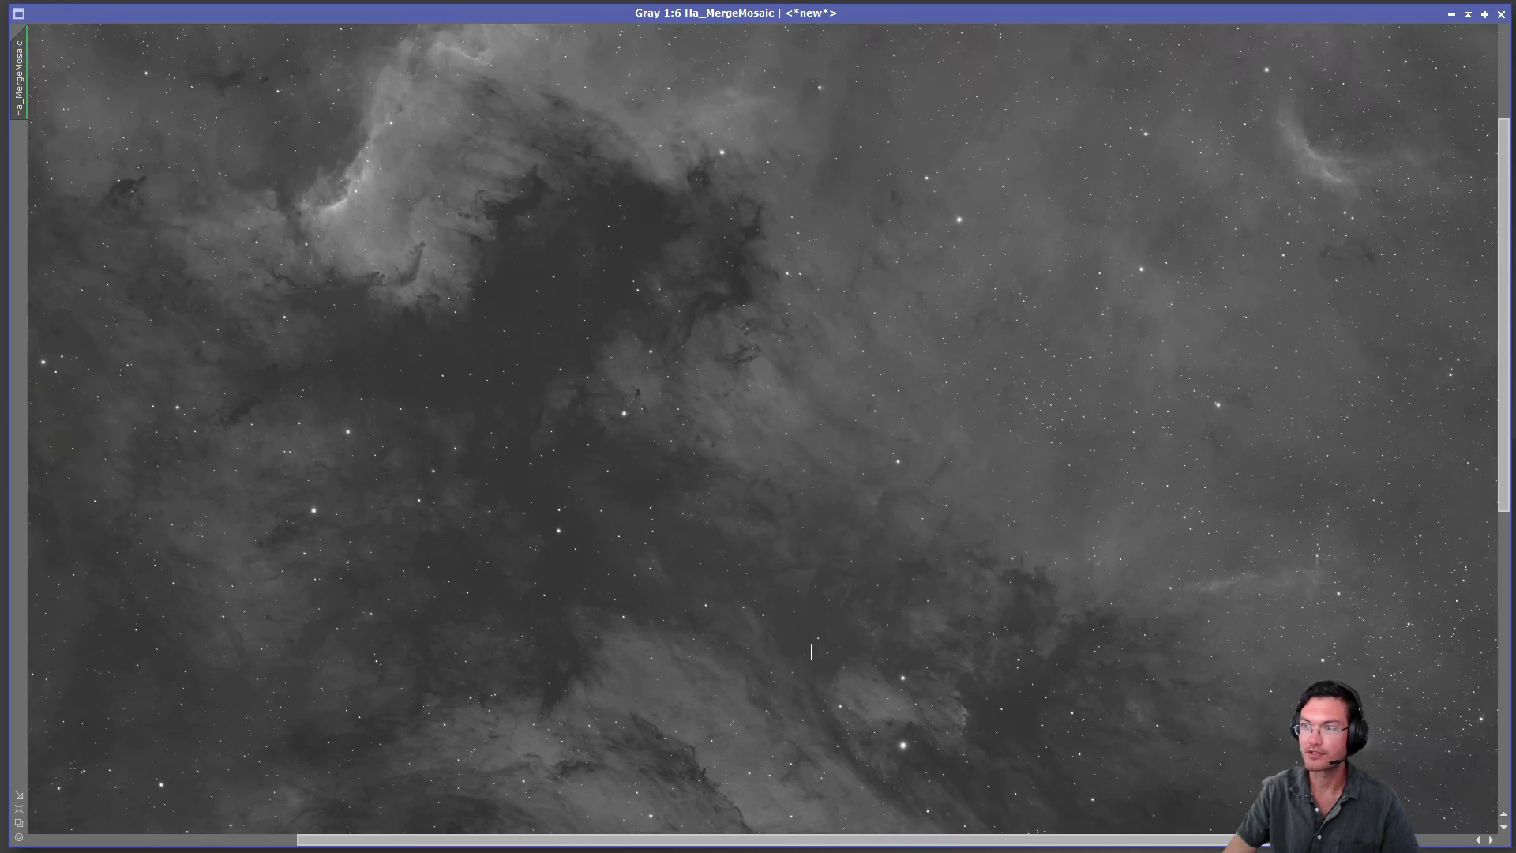
{"action": "scroll", "coordinate": [813, 656], "scroll_direction": "down", "scroll_amount": 5}
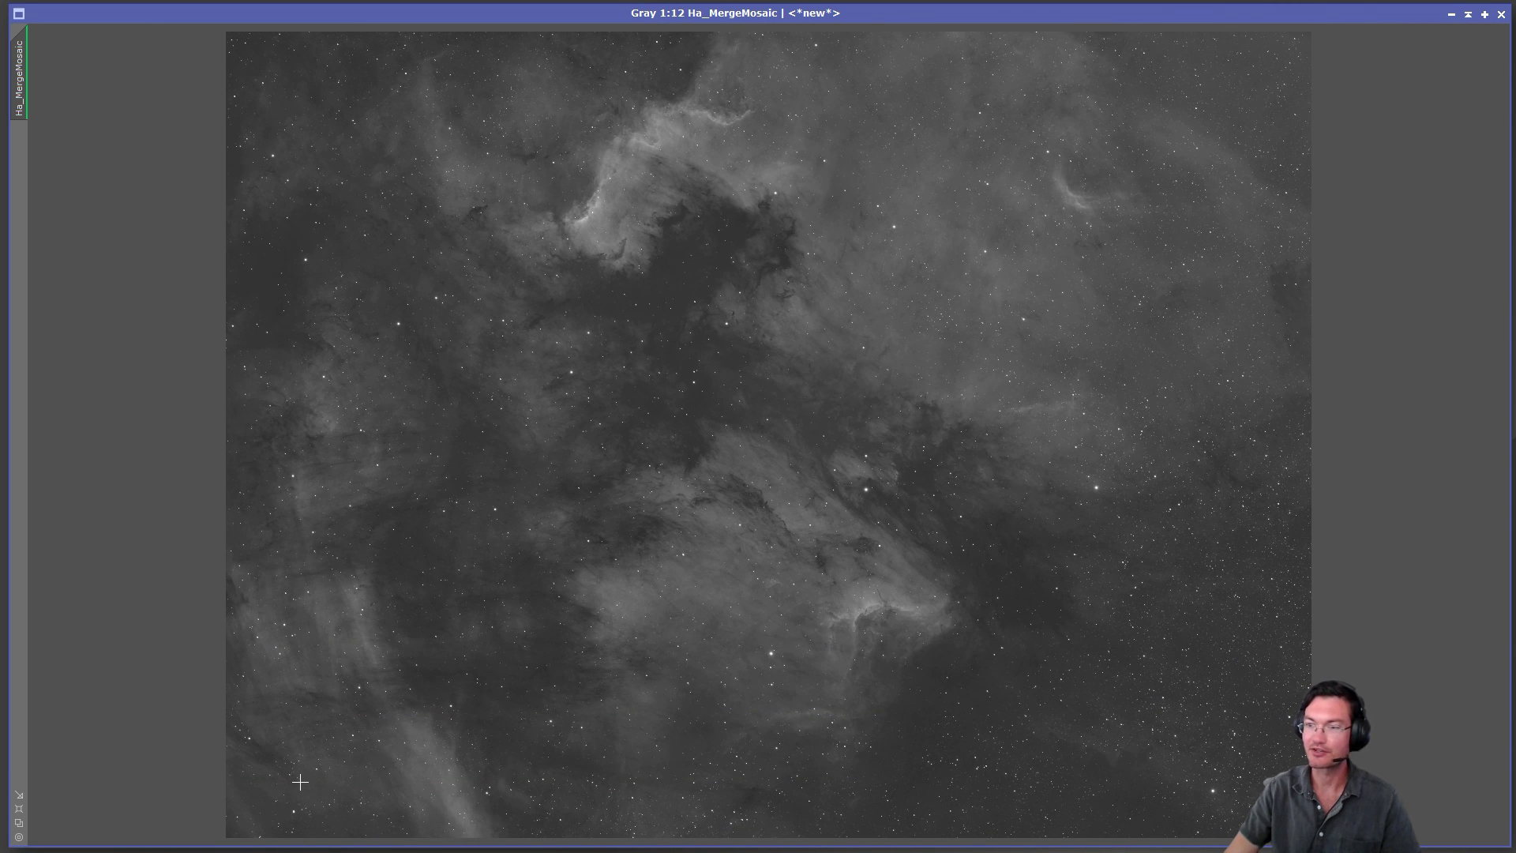
{"action": "scroll", "coordinate": [302, 778], "scroll_direction": "up", "scroll_amount": 3}
{"action": "scroll", "coordinate": [193, 747], "scroll_direction": "up", "scroll_amount": 6}
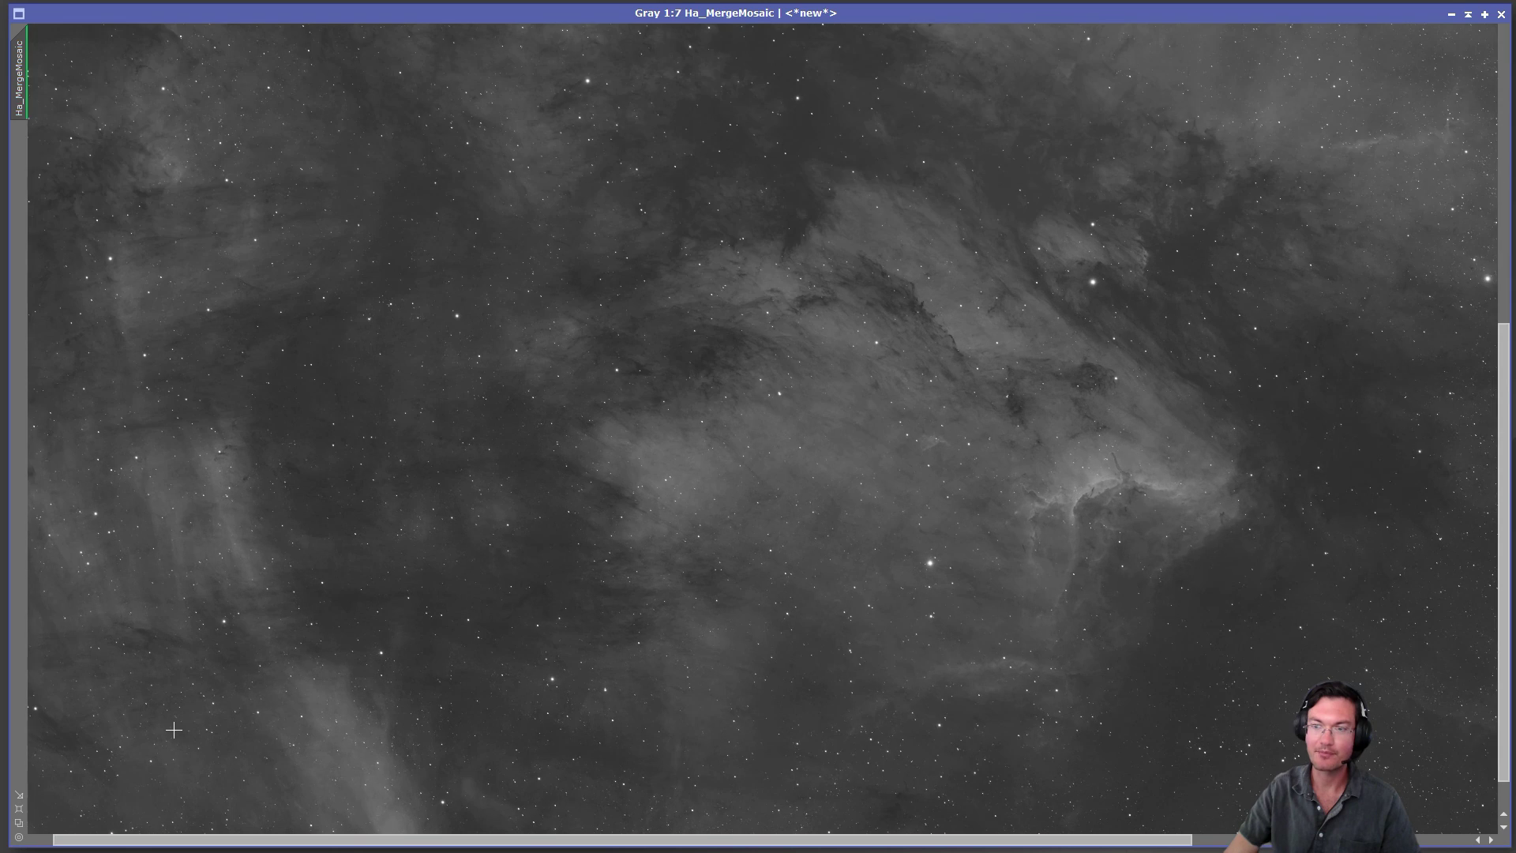
{"action": "scroll", "coordinate": [151, 701], "scroll_direction": "up", "scroll_amount": 1}
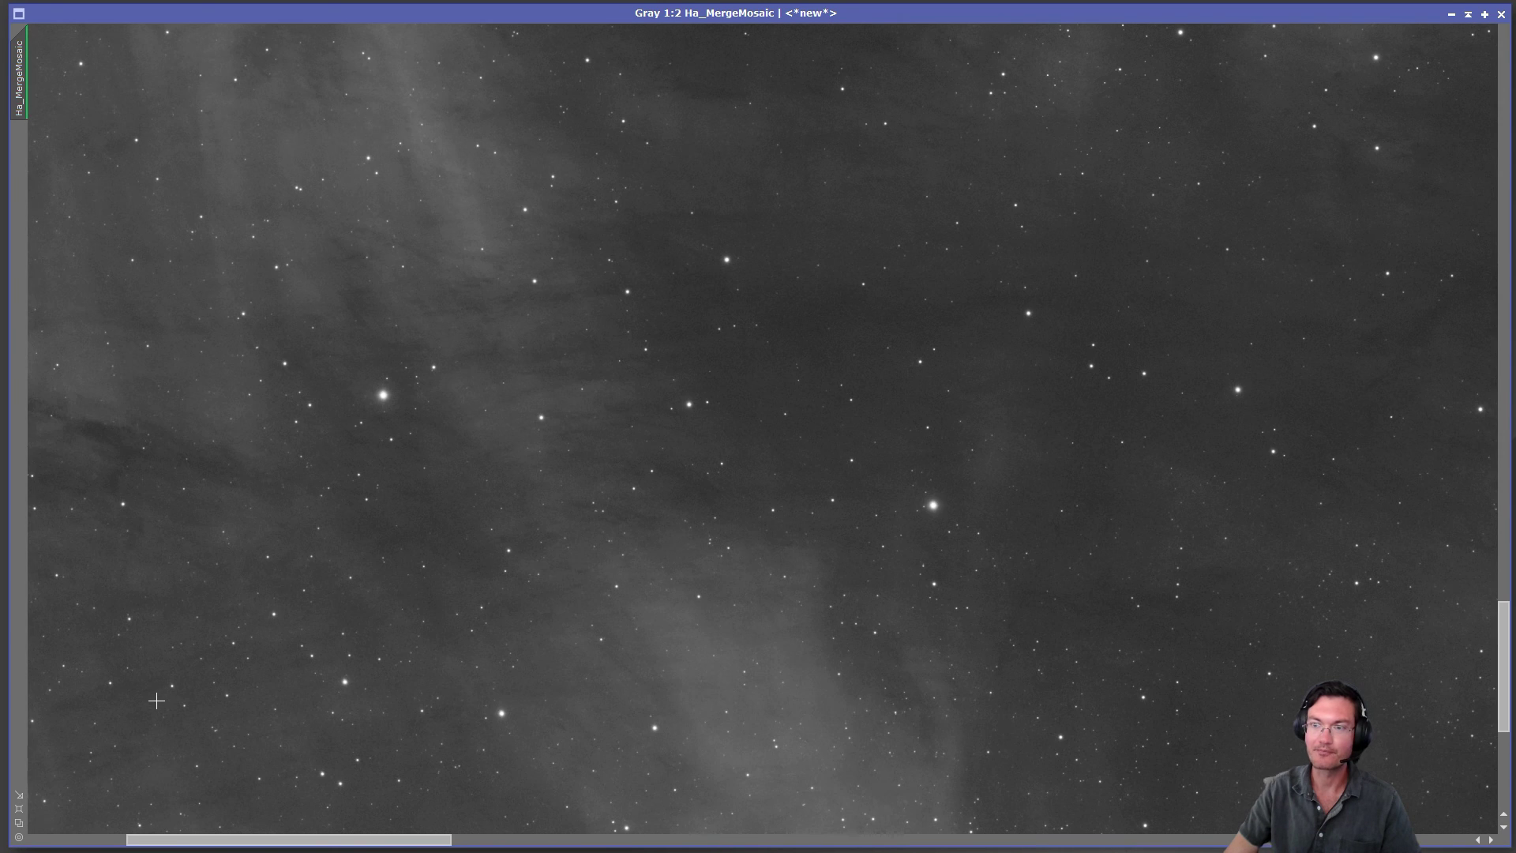
{"action": "left_click_drag", "start_coordinate": [272, 839], "coordinate": [873, 842]}
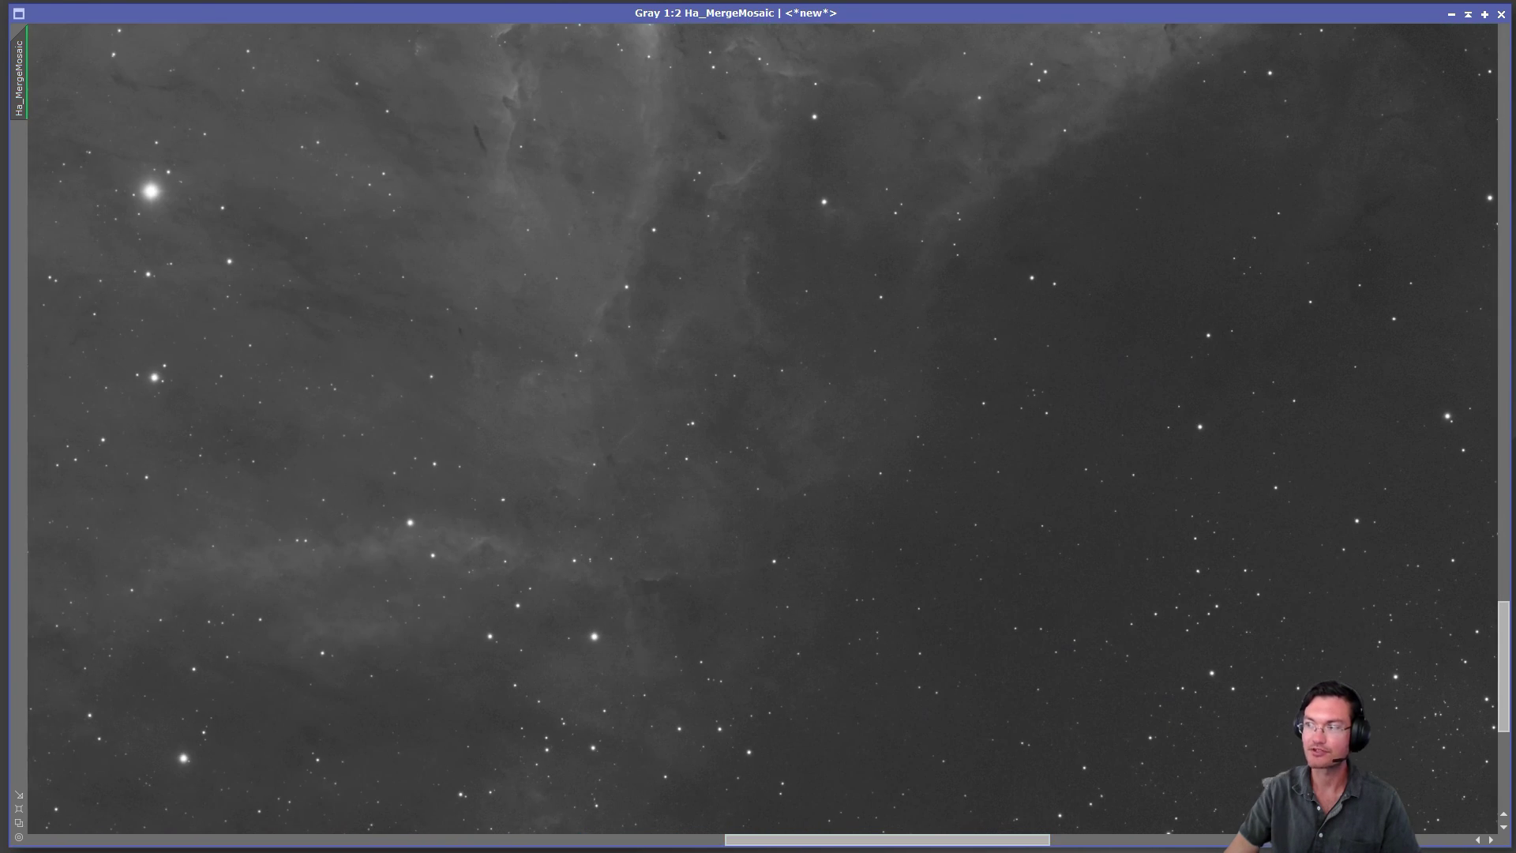
{"action": "scroll", "coordinate": [1492, 679], "scroll_direction": "up", "scroll_amount": 5}
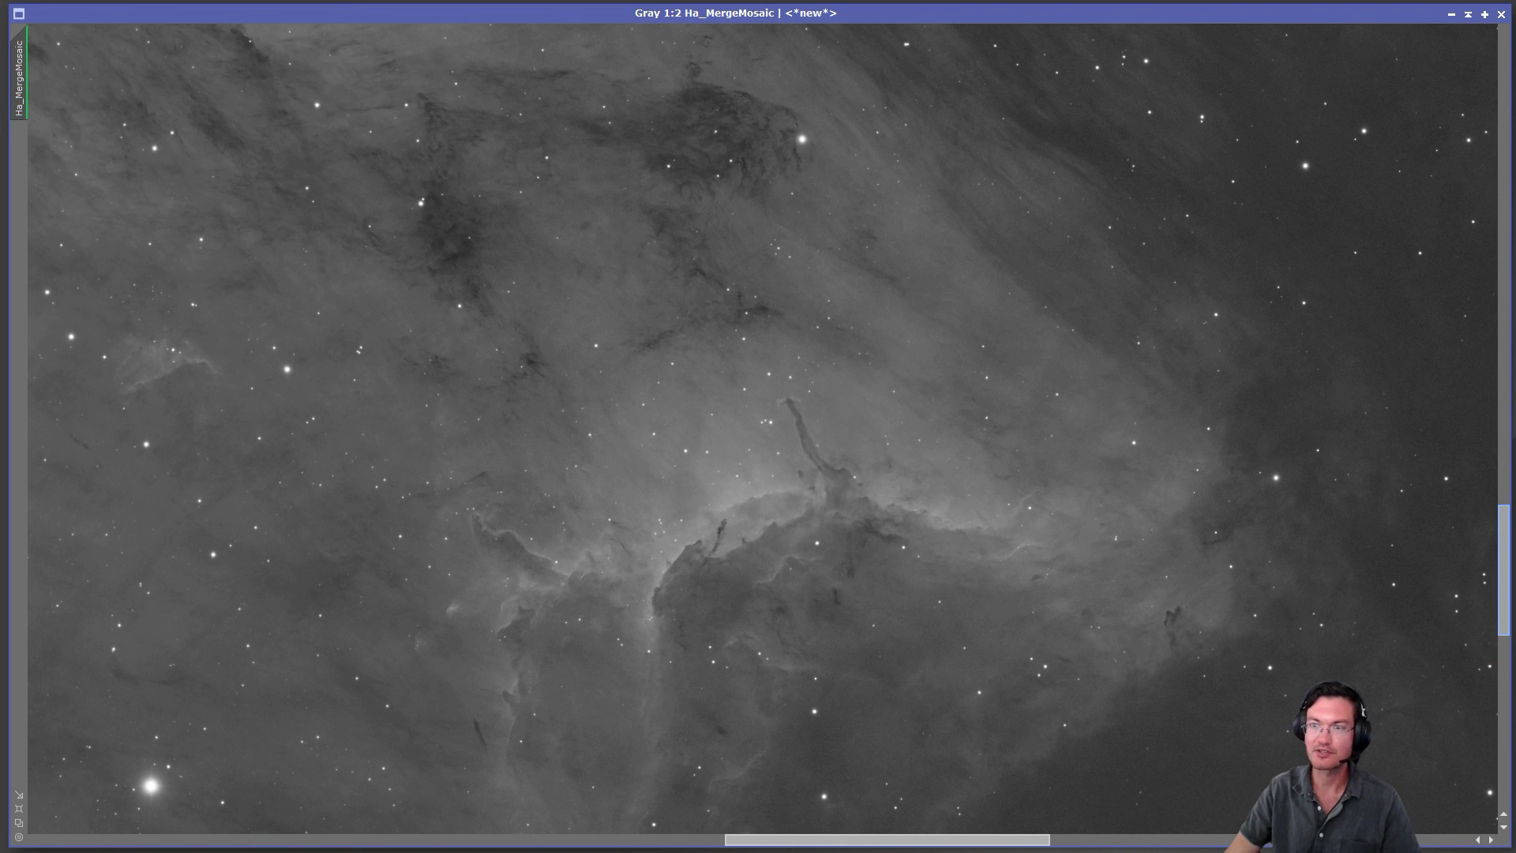
{"action": "scroll", "coordinate": [1105, 400], "scroll_direction": "up", "scroll_amount": 20}
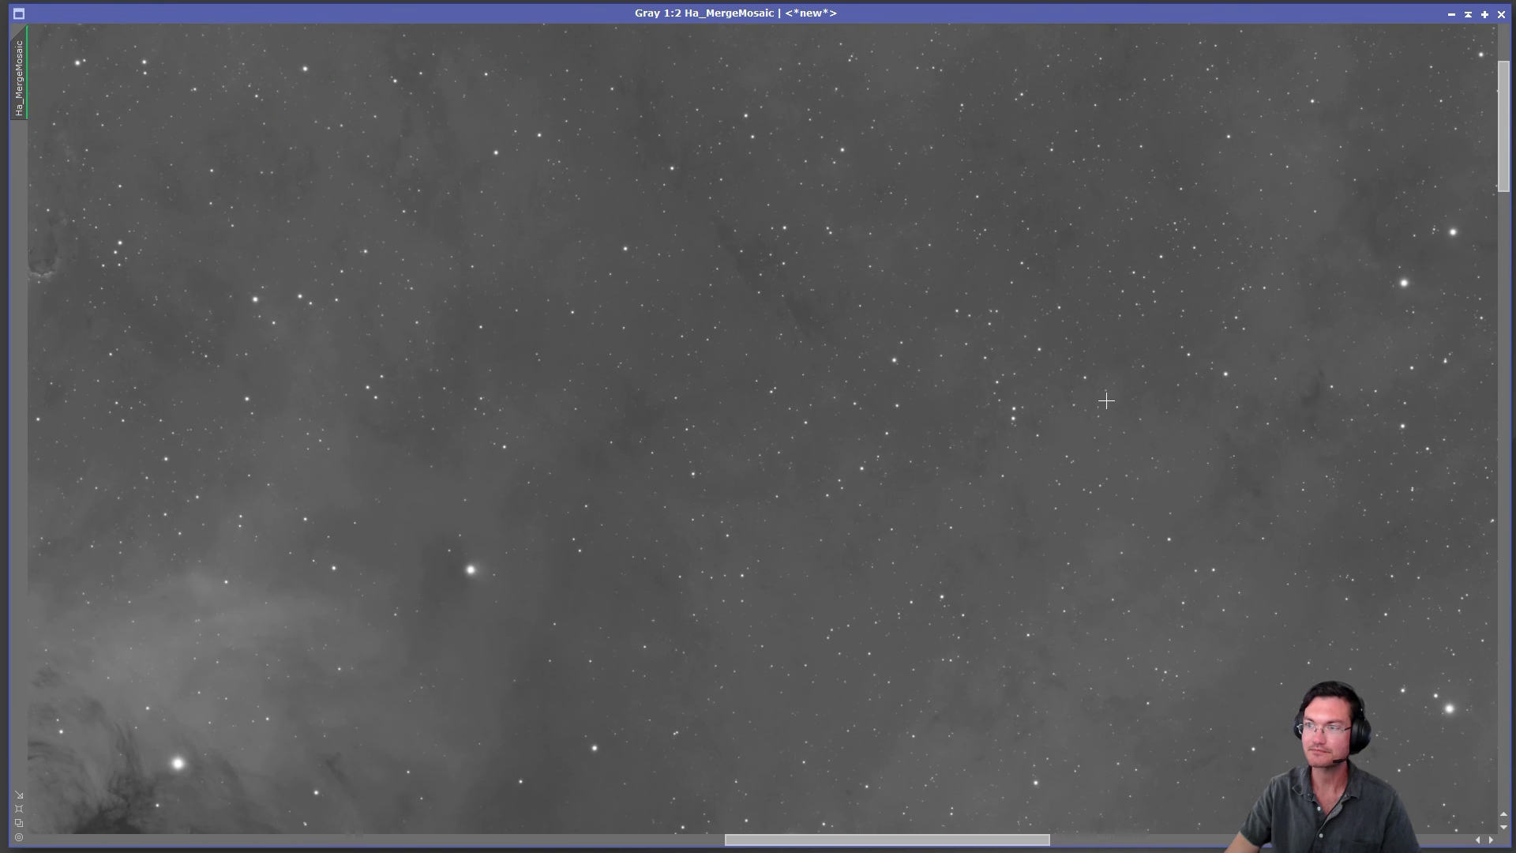
{"action": "left_click_drag", "start_coordinate": [829, 841], "coordinate": [555, 839]}
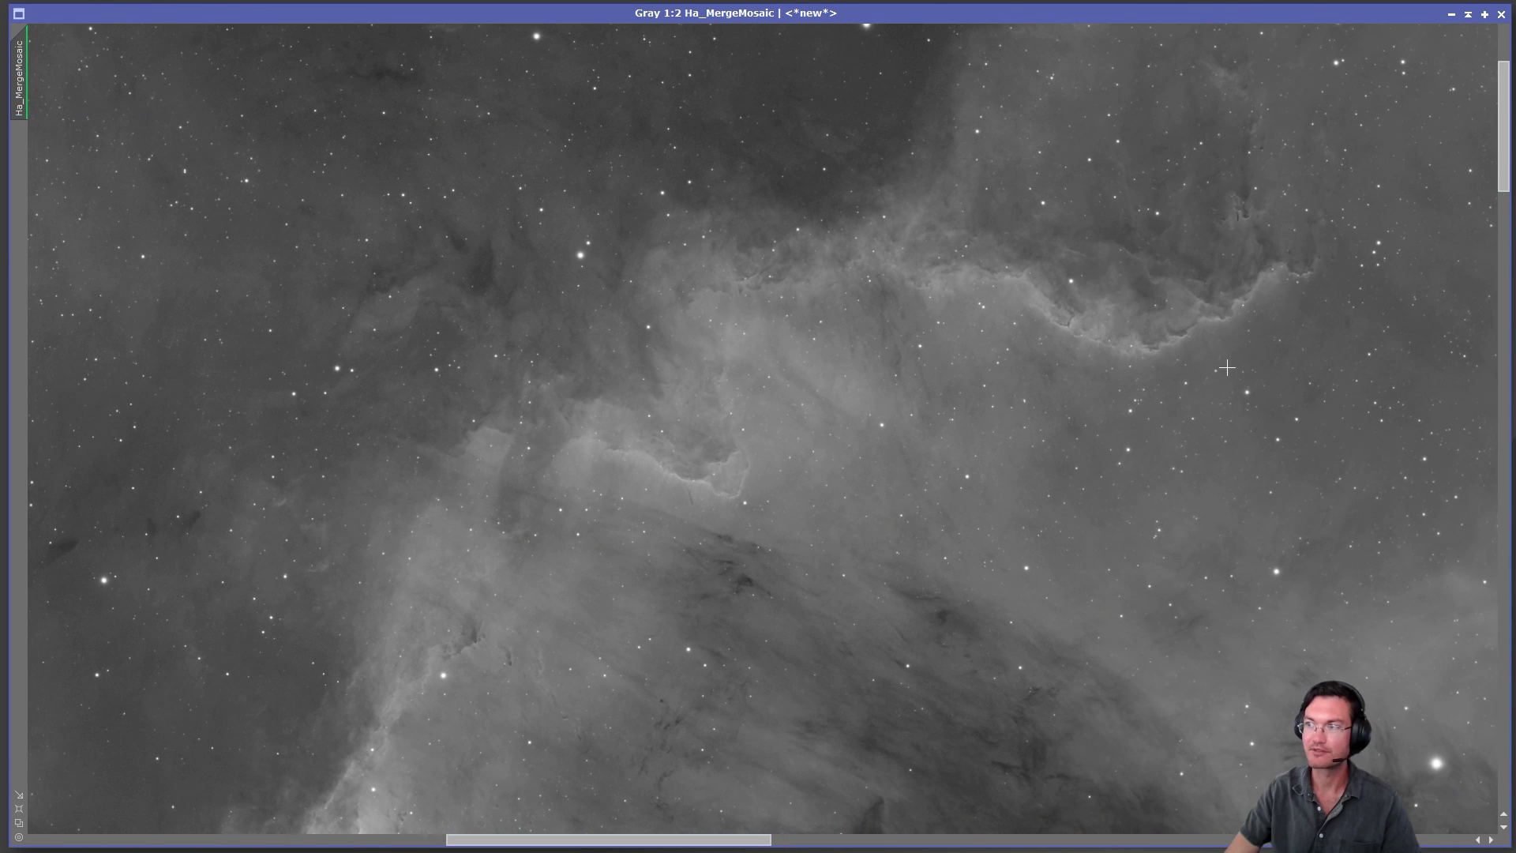
{"action": "scroll", "coordinate": [947, 387], "scroll_direction": "down", "scroll_amount": 1}
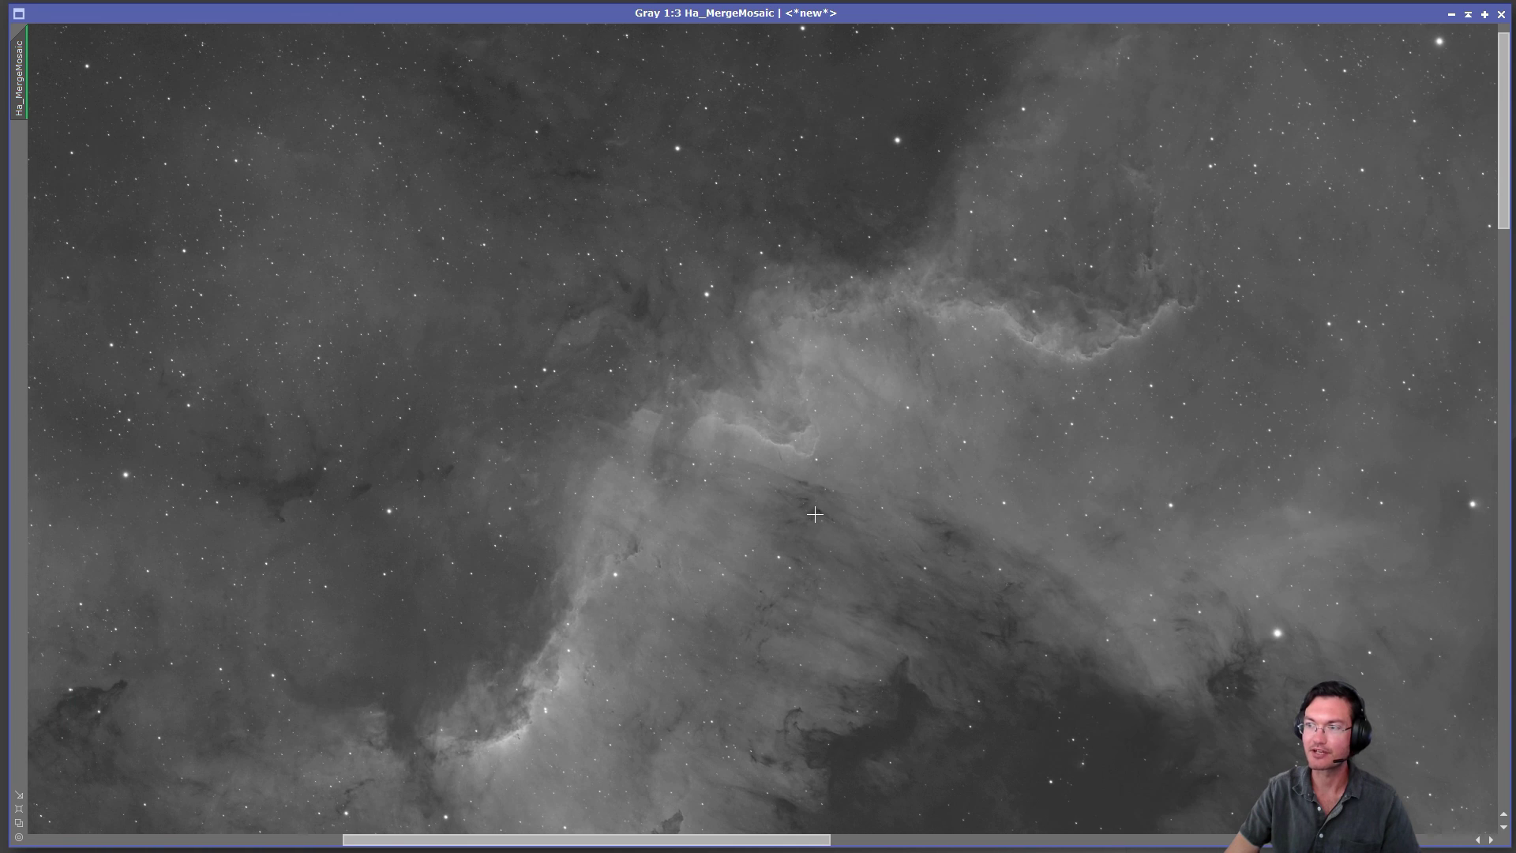
{"action": "scroll", "coordinate": [825, 511], "scroll_direction": "up", "scroll_amount": 2}
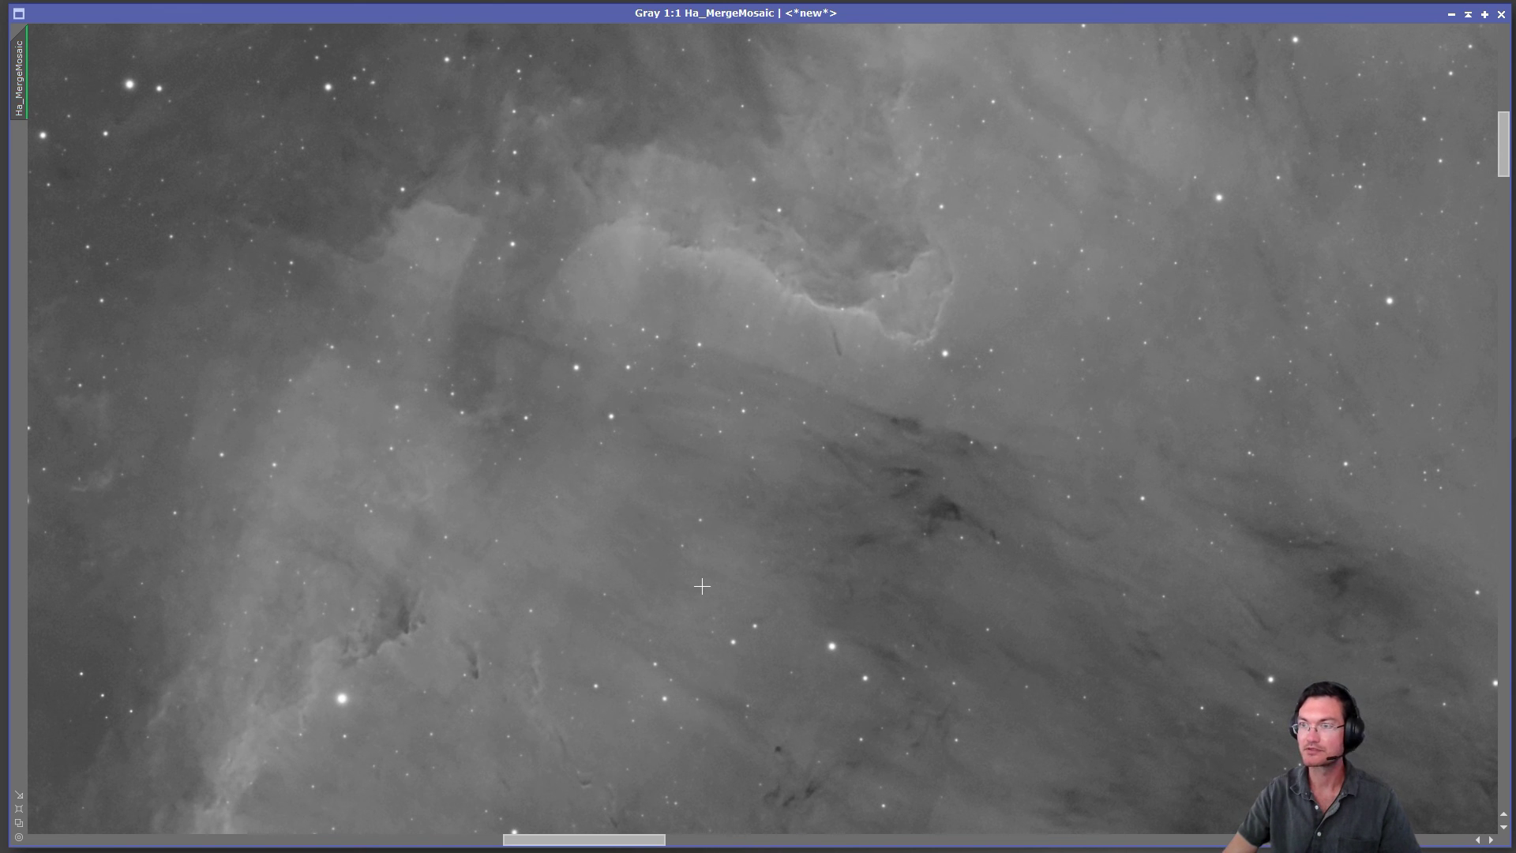
{"action": "scroll", "coordinate": [702, 586], "scroll_direction": "down", "scroll_amount": 1}
{"action": "scroll", "coordinate": [701, 585], "scroll_direction": "down", "scroll_amount": 5}
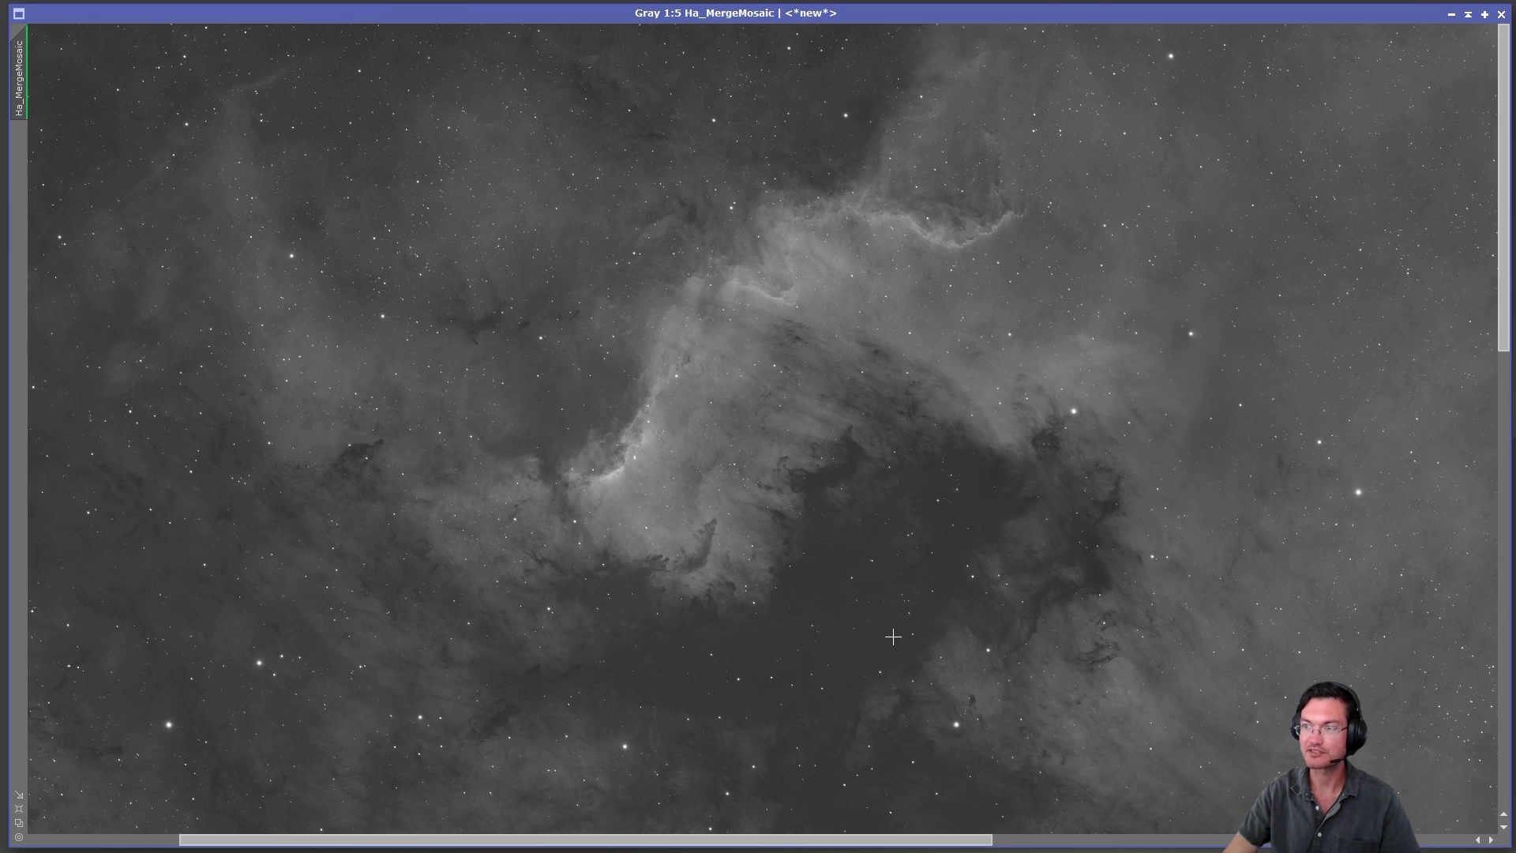
{"action": "scroll", "coordinate": [1118, 675], "scroll_direction": "down", "scroll_amount": 2}
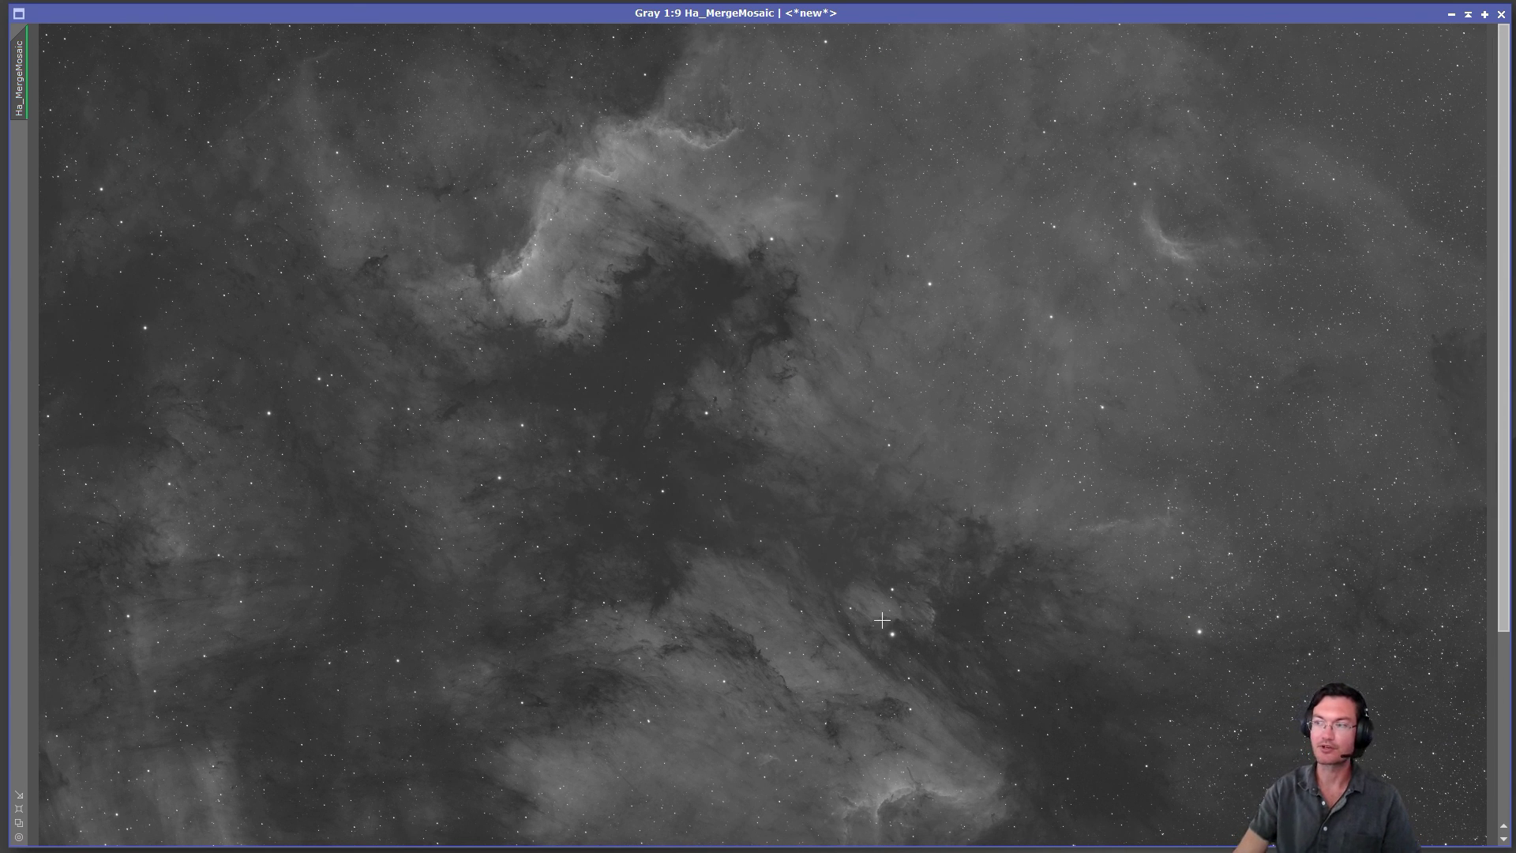
{"action": "scroll", "coordinate": [869, 618], "scroll_direction": "down", "scroll_amount": 1}
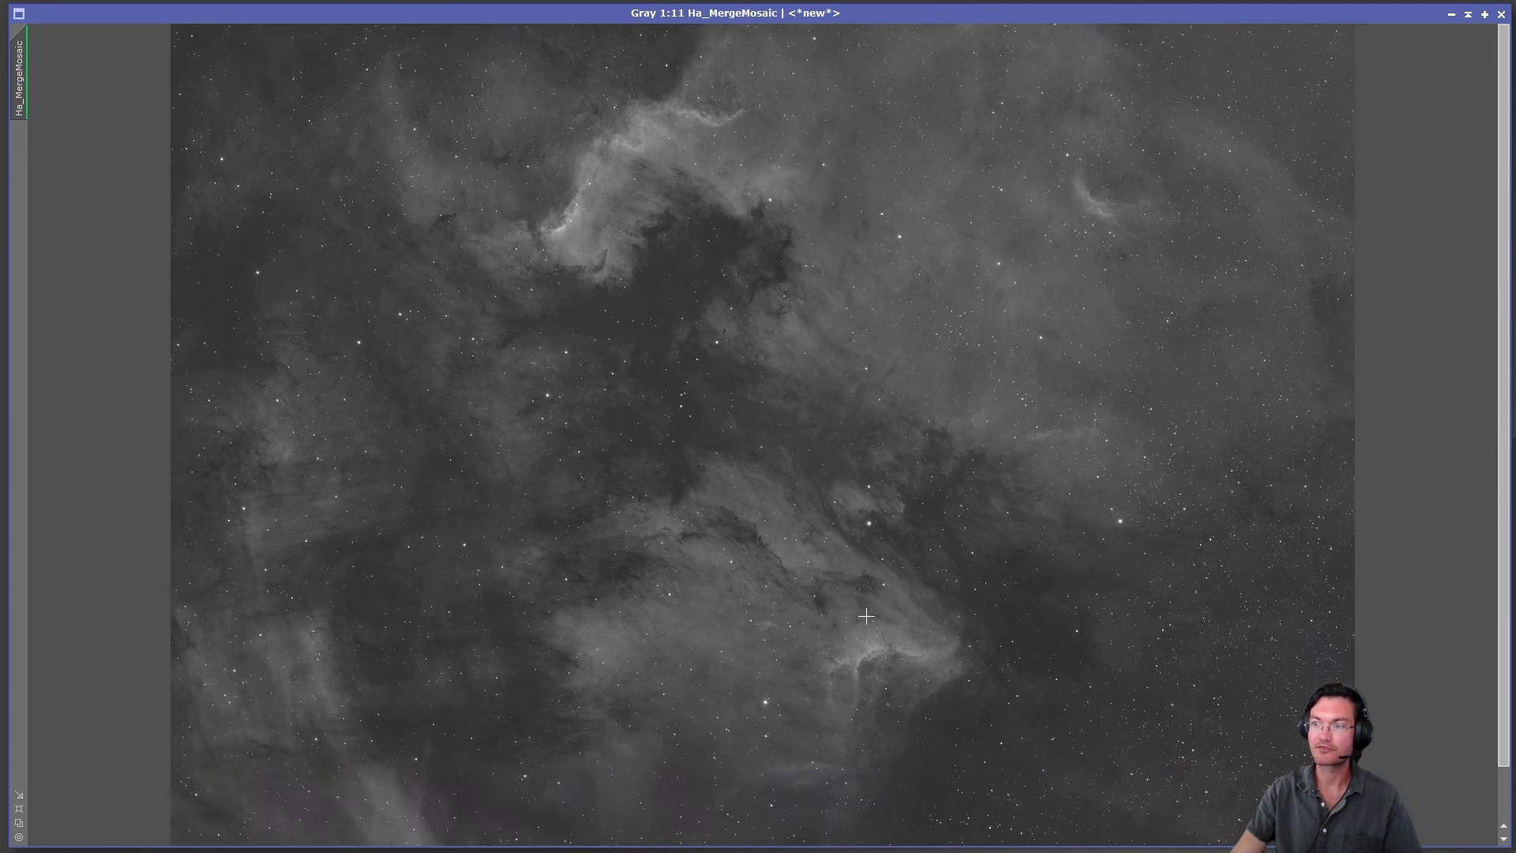